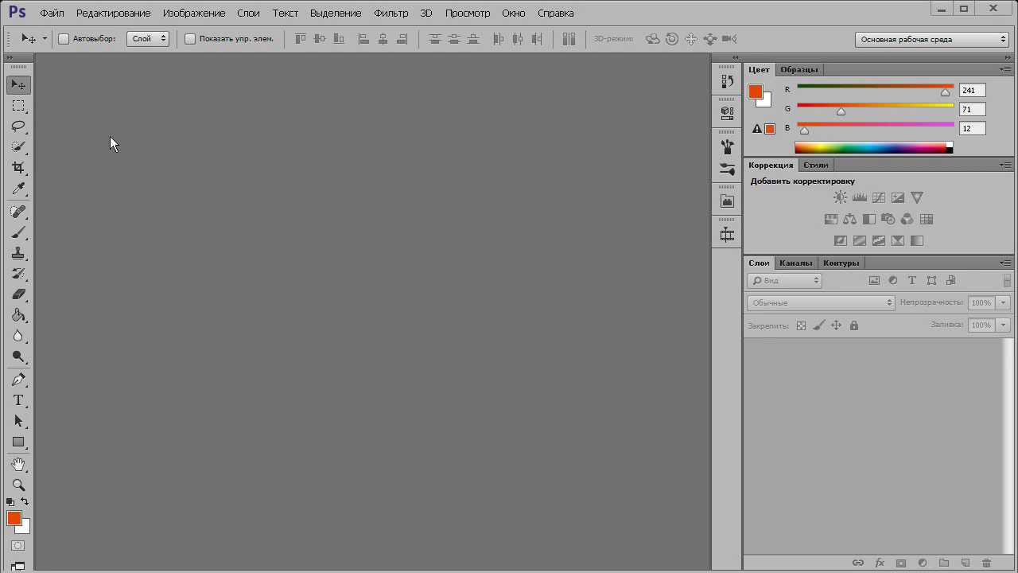
- Open the Файл (File) menu over the empty Photoshop workspace
click(53, 13)
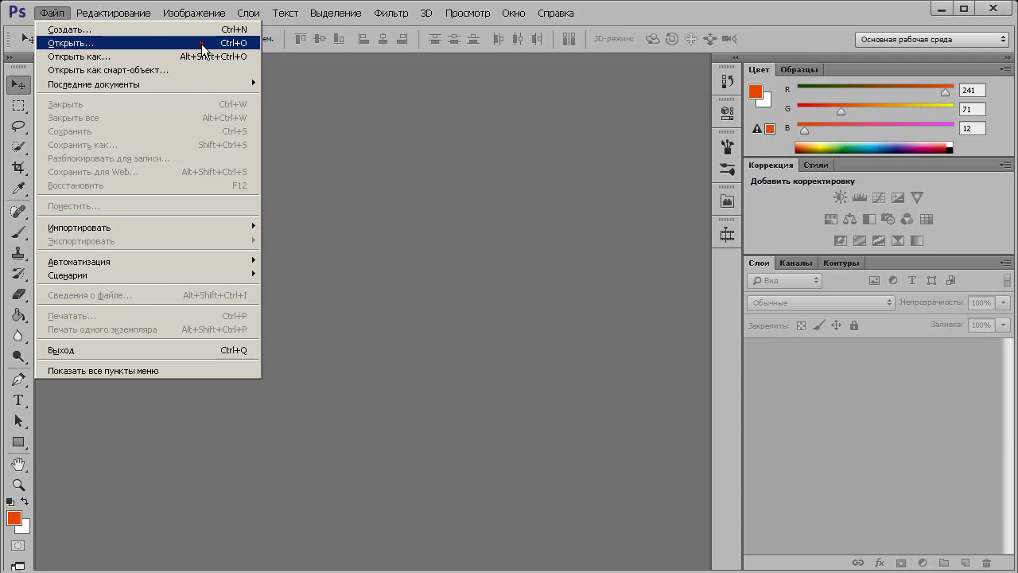
- Choose Файл > Открыть... and scroll the file list to browse the Desktop
click(203, 50)
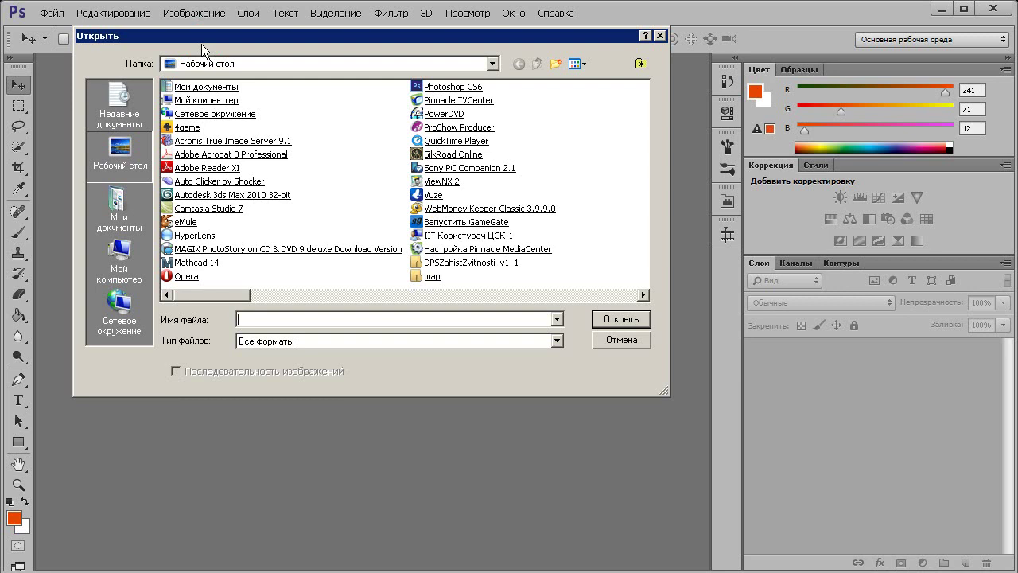
drag(232, 298, 394, 313)
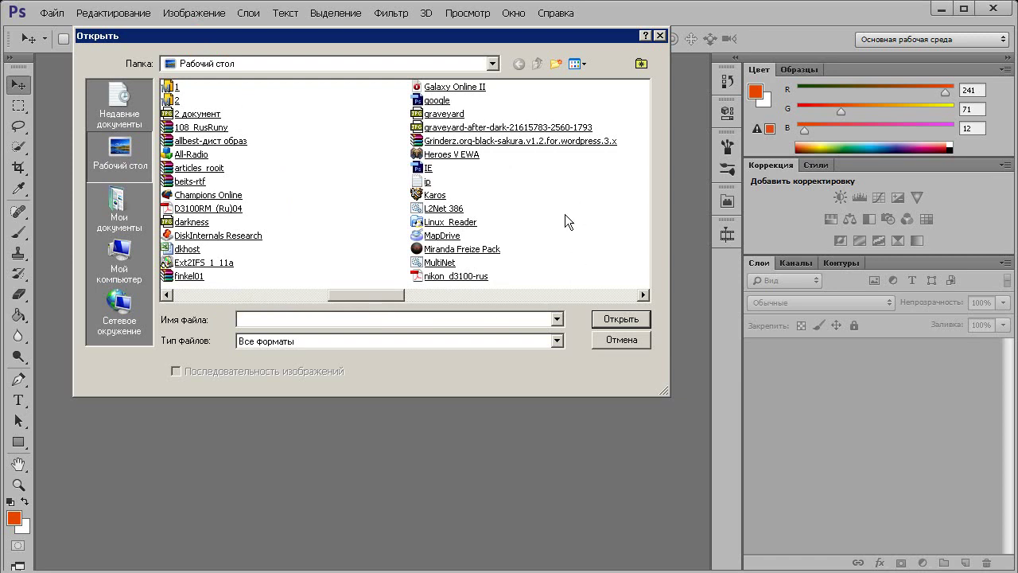
- Filter the Open dialog's Тип файлов to JPEG
click(556, 340)
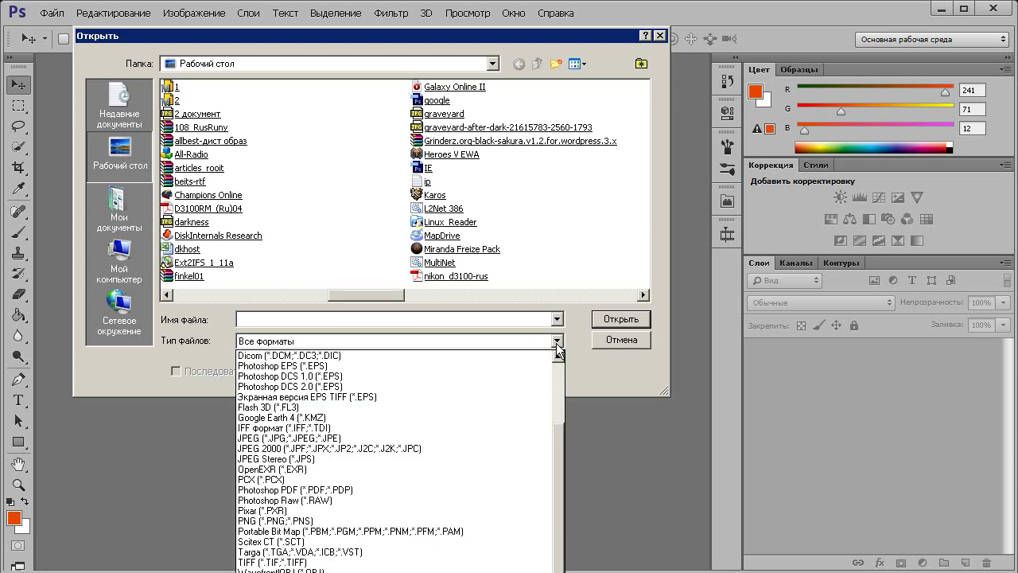
scroll(556, 347, up, 1)
scroll(556, 351, up, 2)
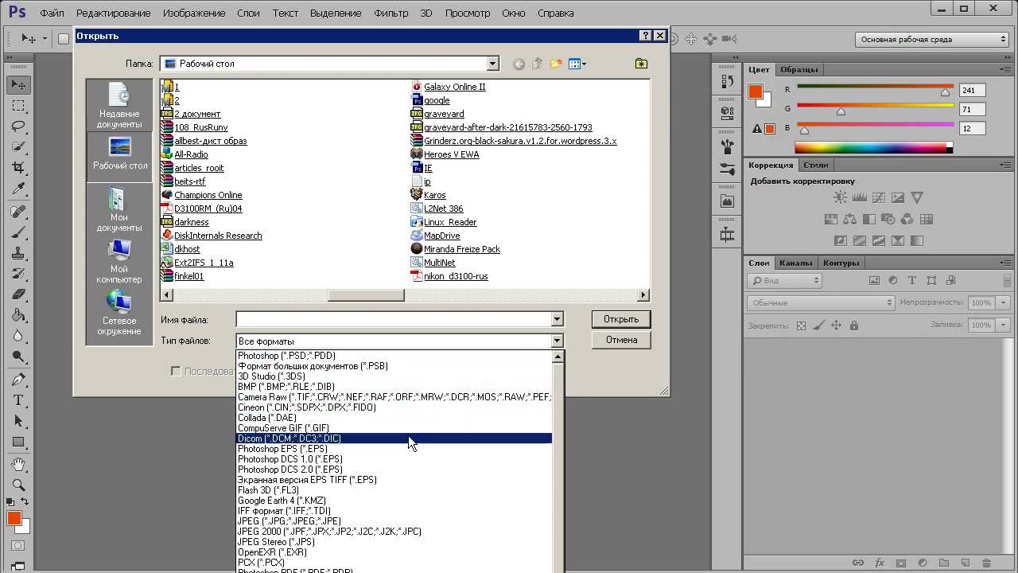
click(382, 522)
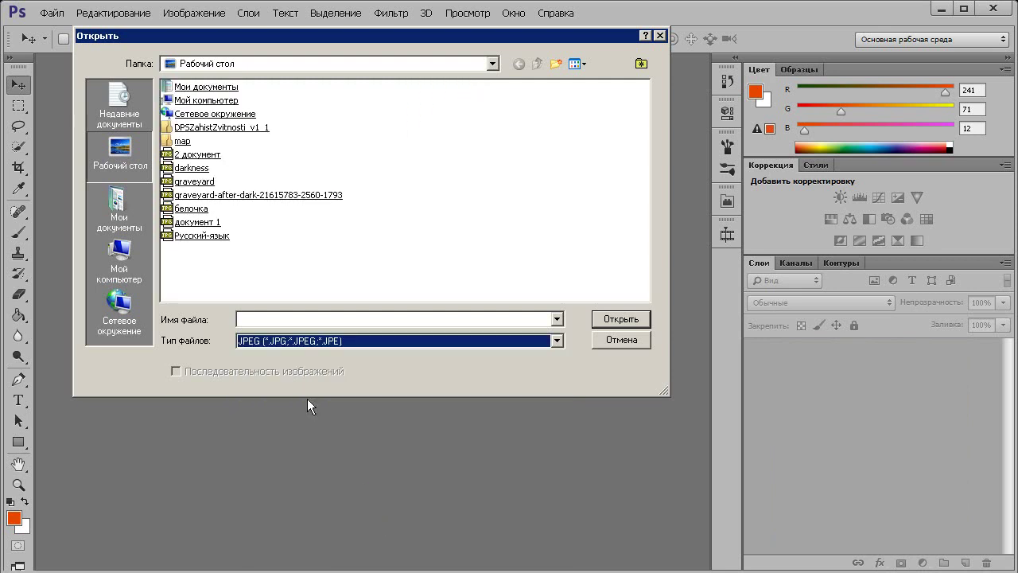
- Click through 2 документ, darkness, graveyard-after-dark and белочка in the file list
click(199, 154)
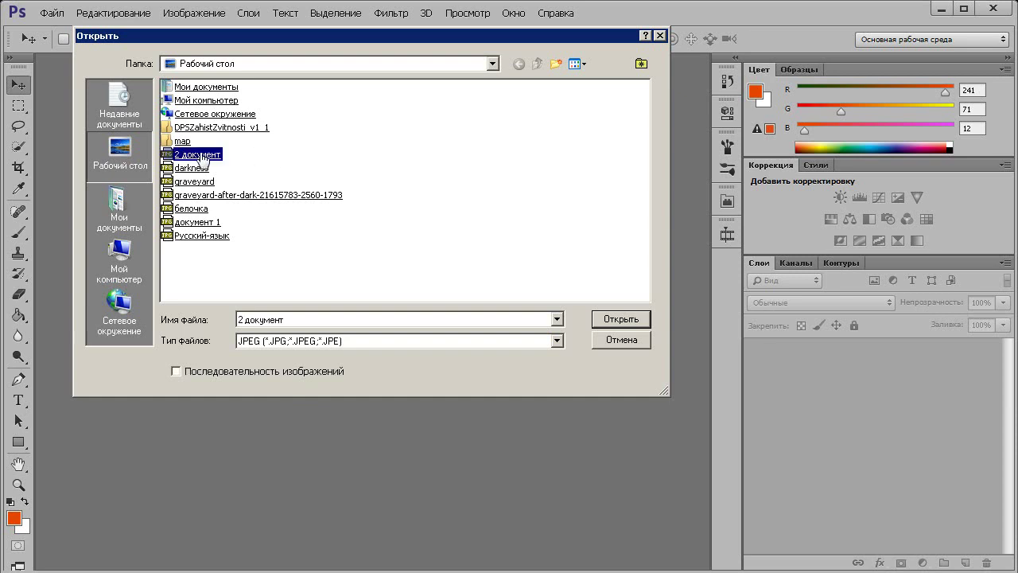
click(195, 168)
click(200, 195)
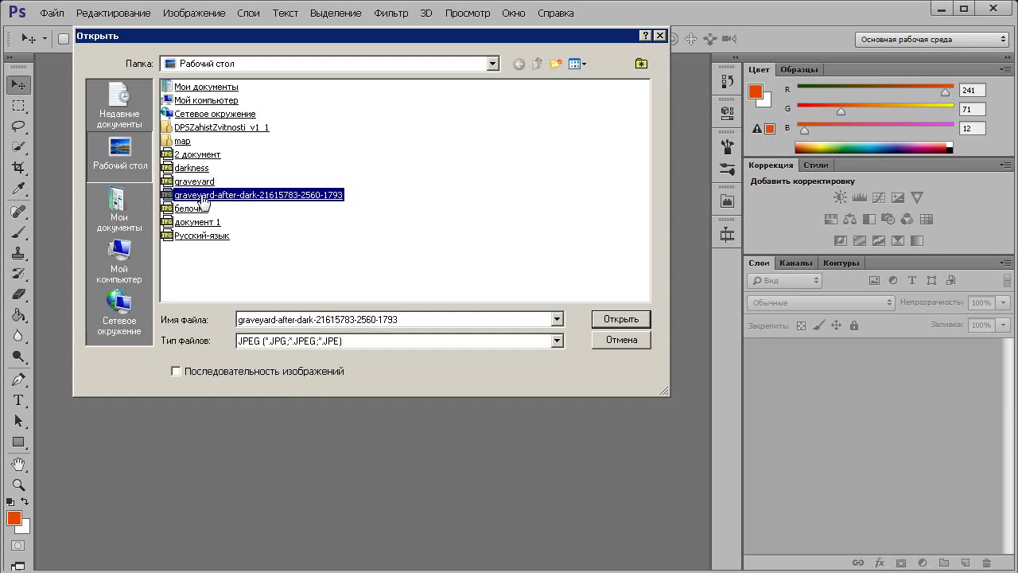
click(192, 209)
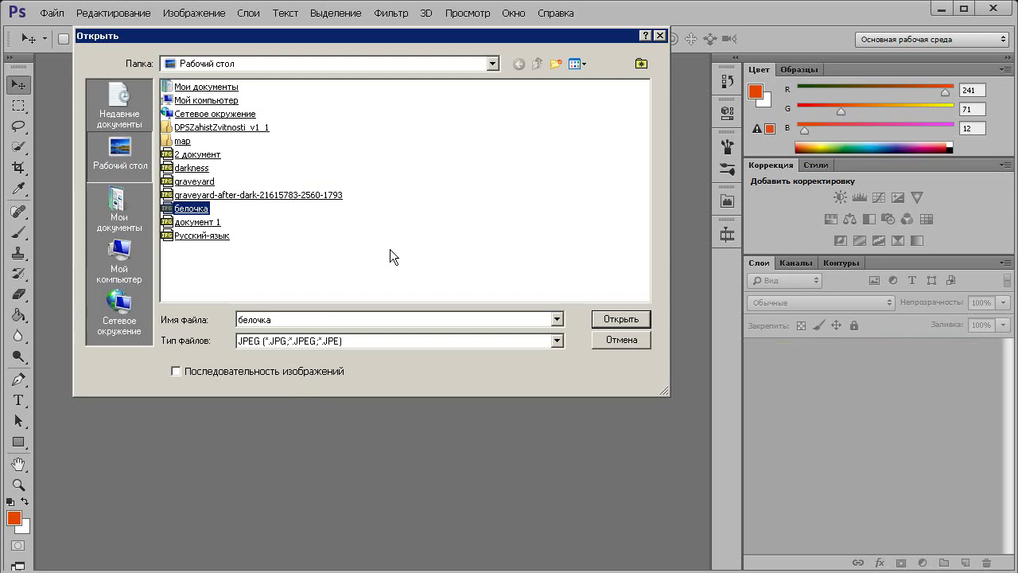
- Switch the Open dialog's file list to the Эскизы страниц thumbnail view
click(583, 69)
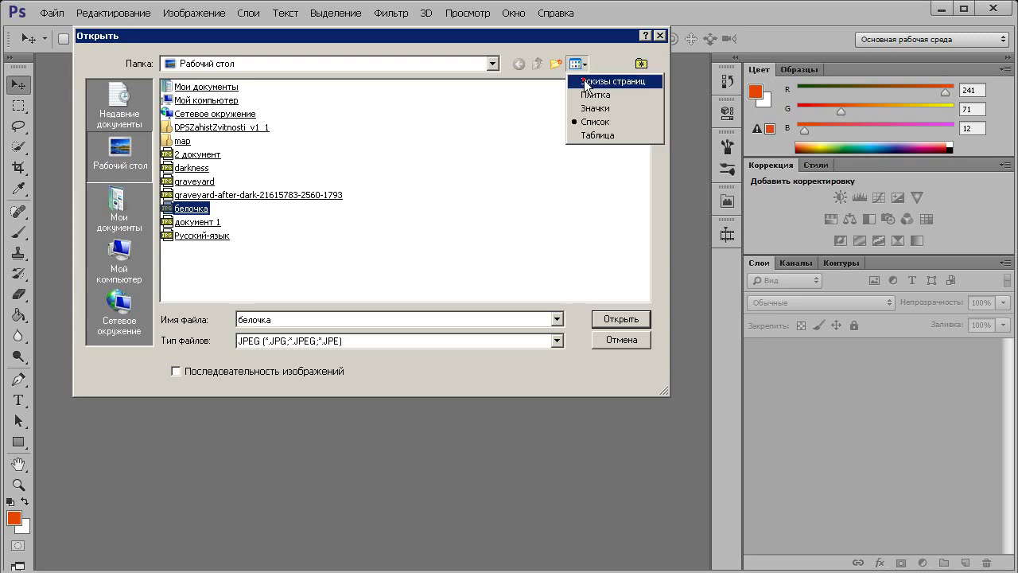
click(586, 83)
drag(646, 125, 642, 192)
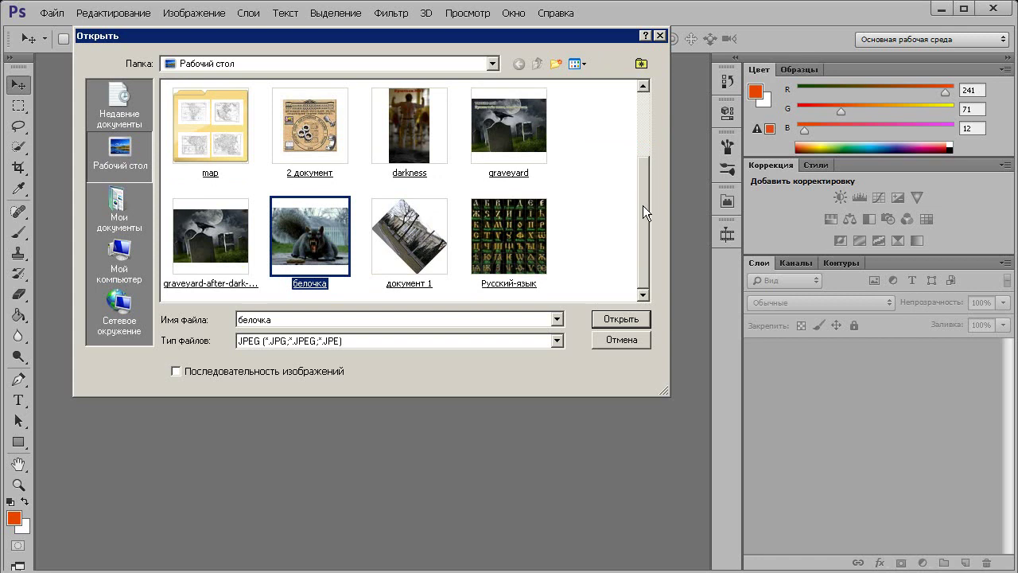
drag(642, 204, 642, 189)
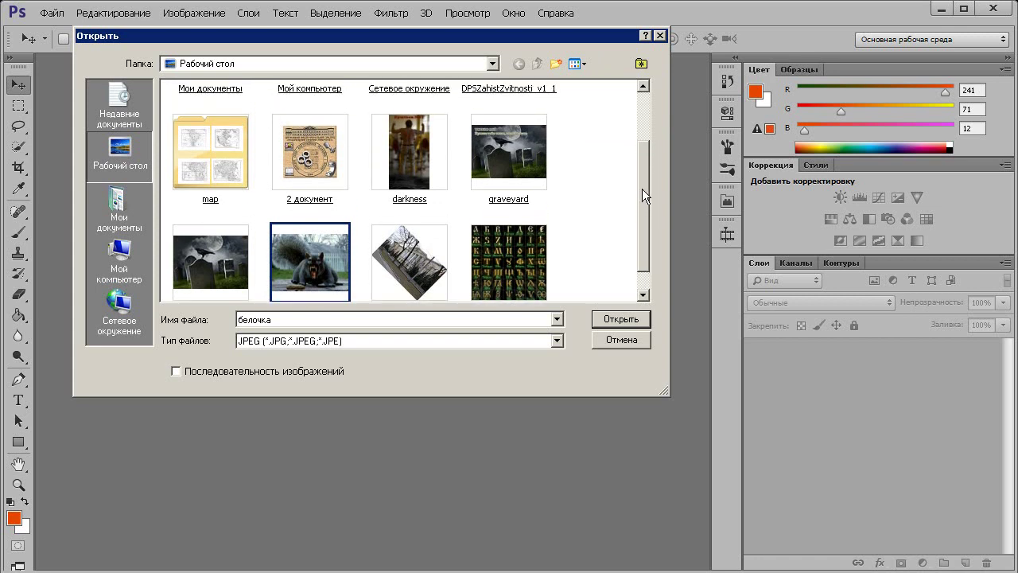
scroll(643, 184, down, 1)
click(577, 64)
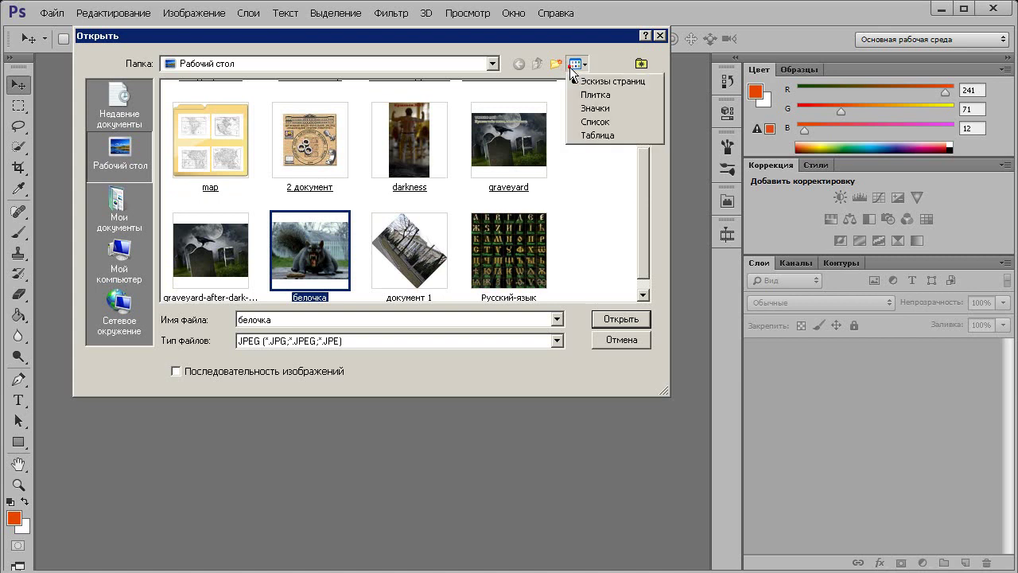
click(646, 207)
- Select graveyard and документ 1 together and open both
click(524, 131)
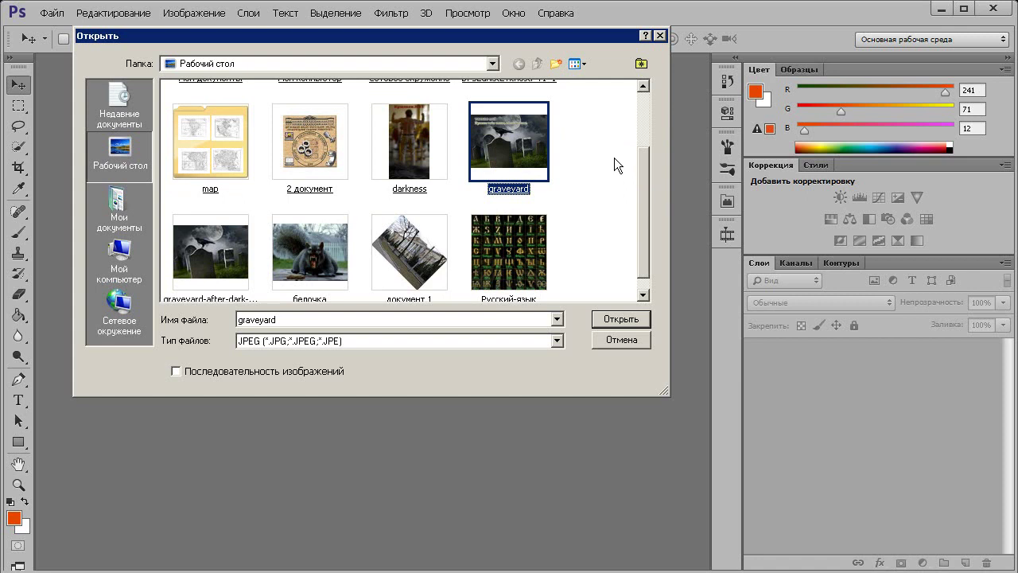
ctrl+click(430, 259)
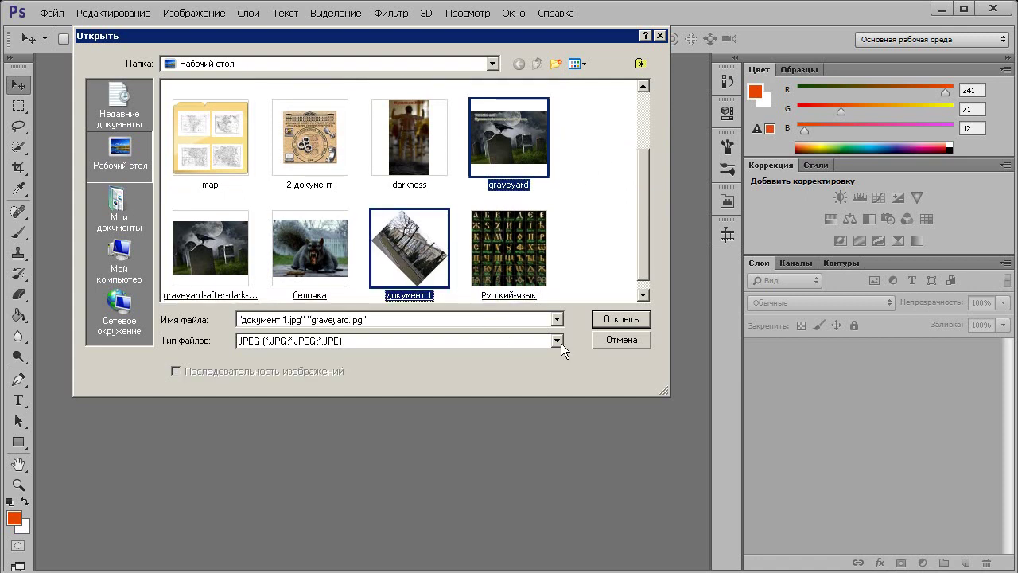
click(621, 322)
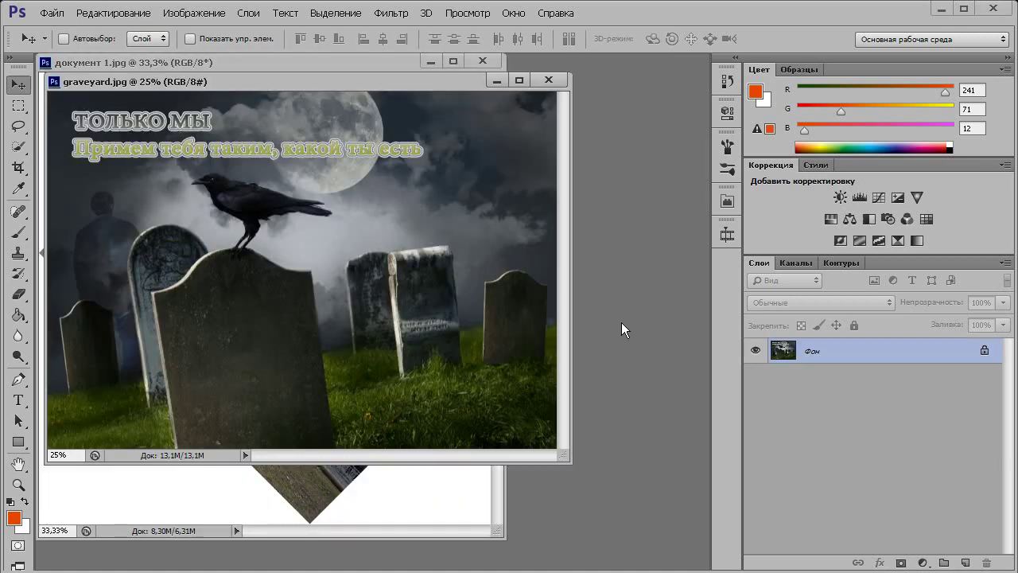
- Close the graveyard.jpg and документ 1.jpg document windows
click(547, 82)
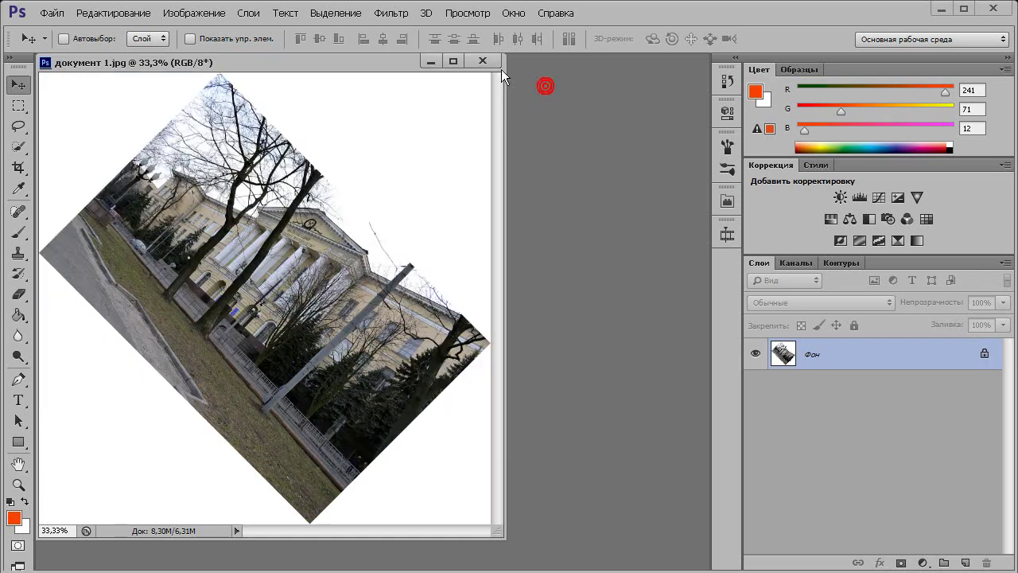
click(488, 63)
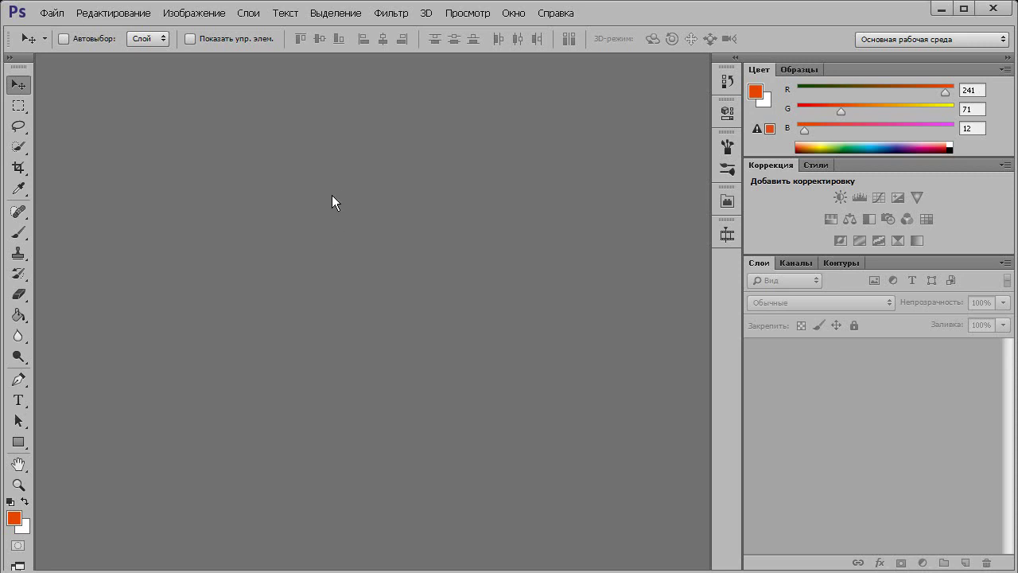
- Bring up the Открыть dialog with Ctrl+O, nudge it, then cancel it
key(ctrl+o)
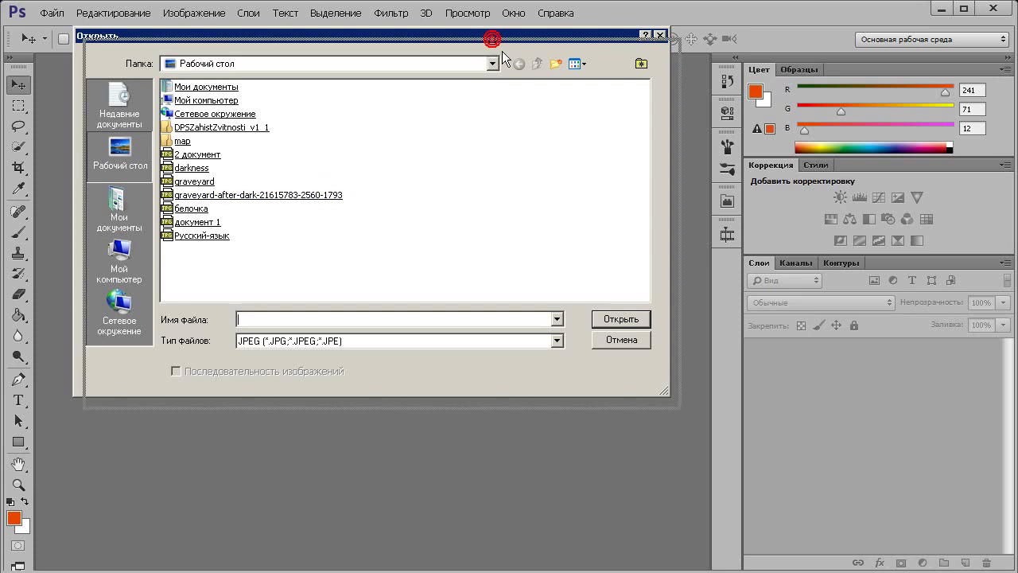
drag(492, 39, 502, 50)
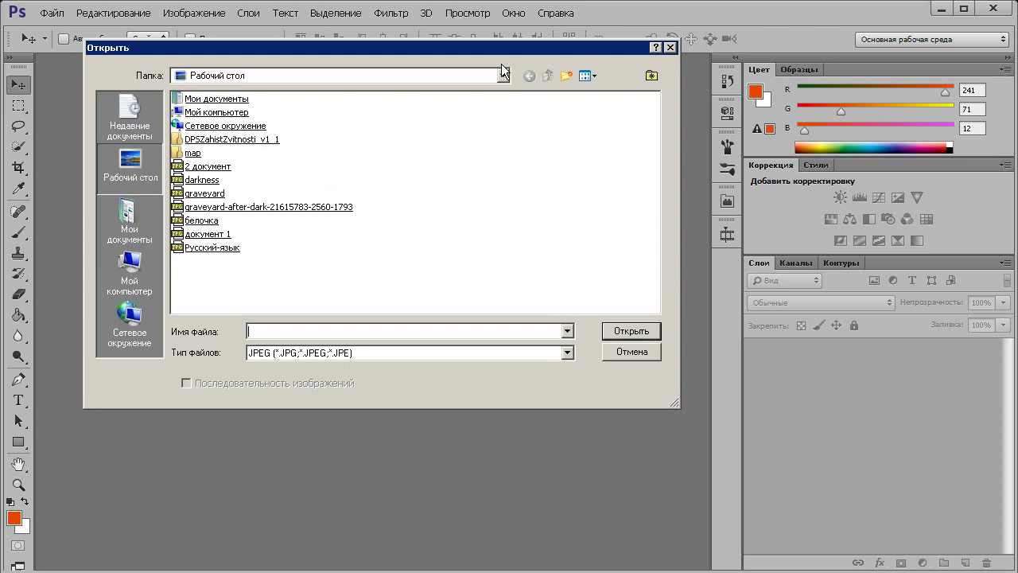
click(625, 352)
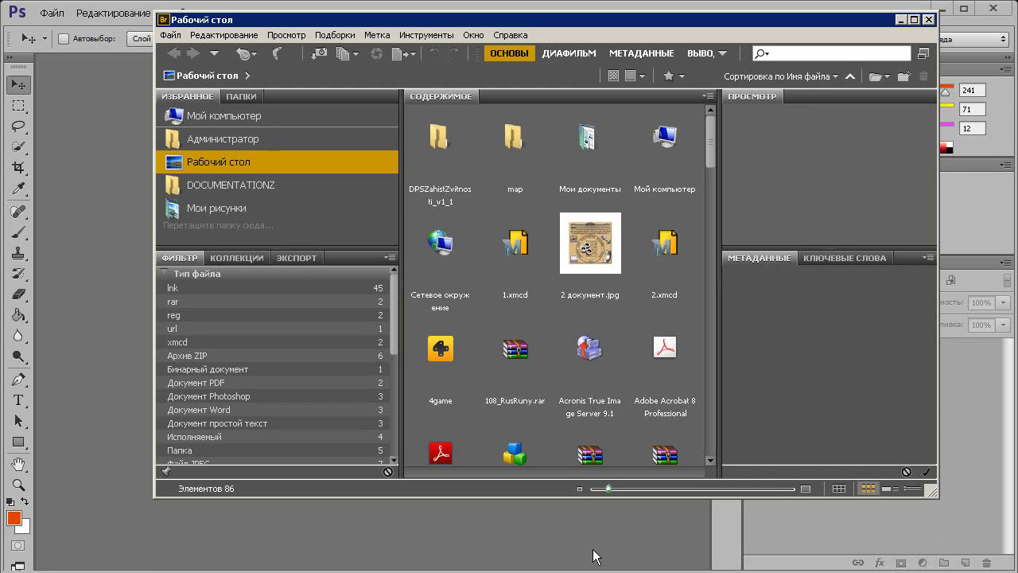
- Select 2 документ.jpg in Bridge's Content panel and enlarge the thumbnails
click(609, 251)
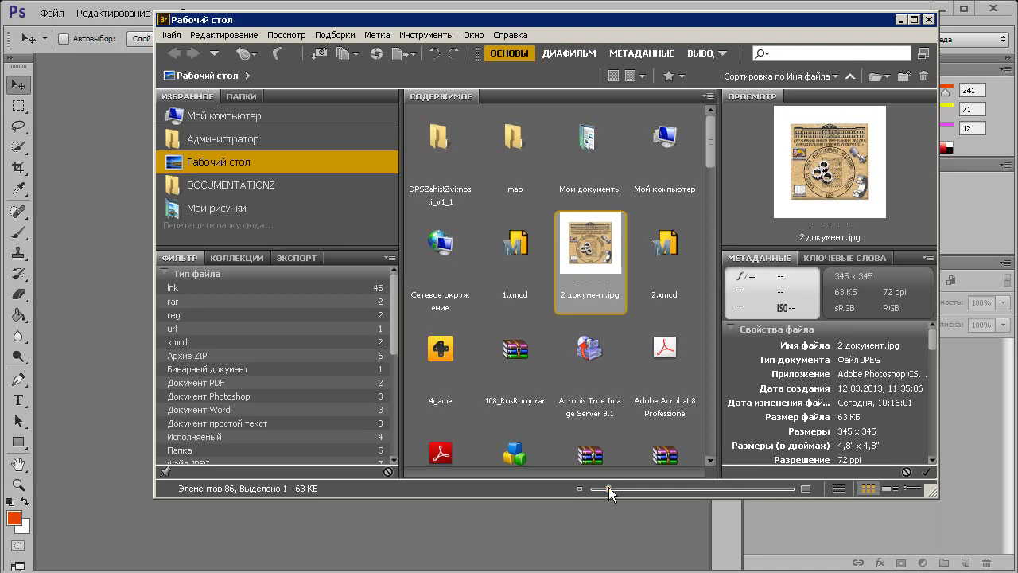
drag(608, 486, 610, 487)
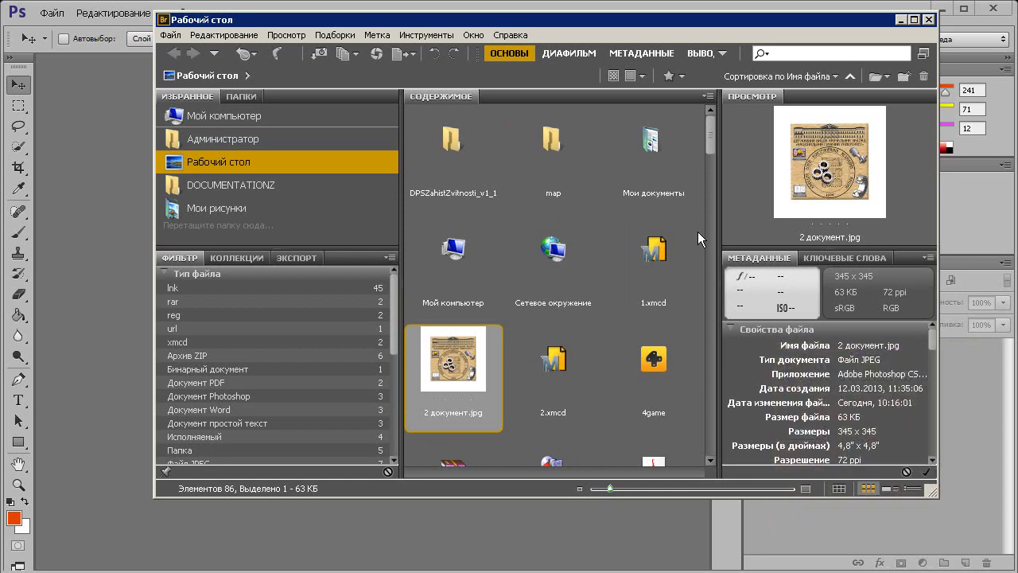
drag(710, 140, 702, 237)
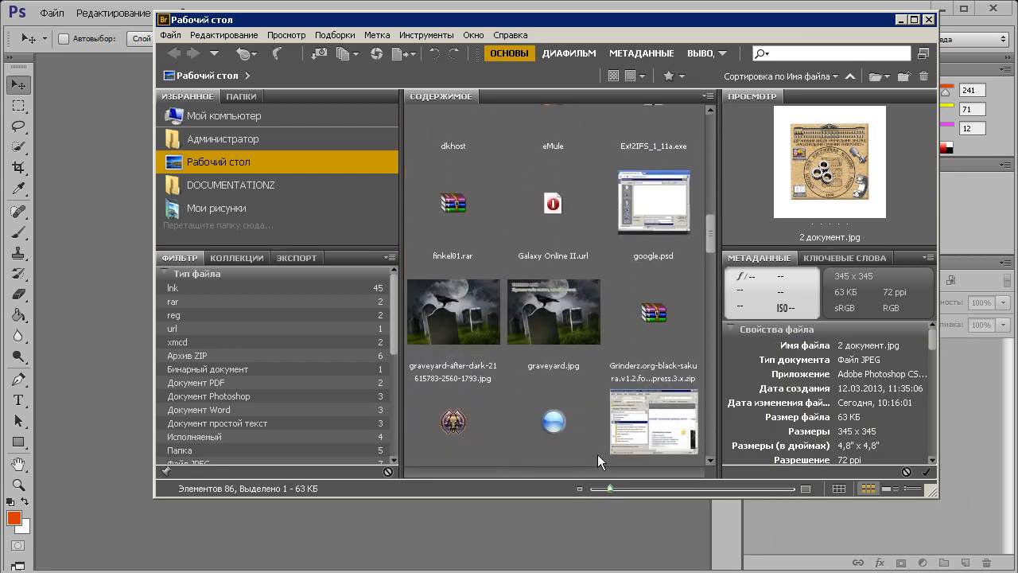
drag(611, 489, 621, 489)
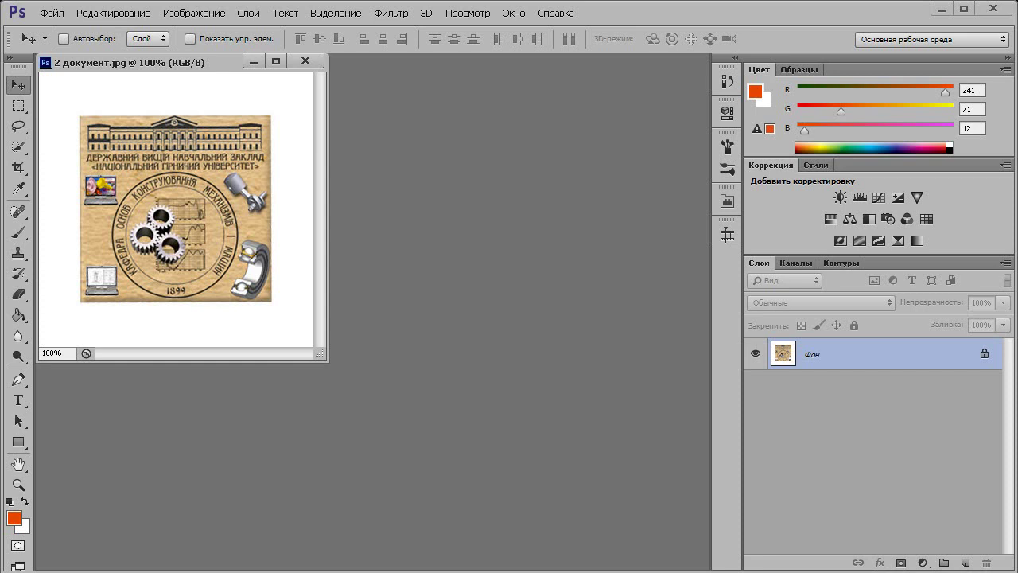
key(alt+Tab)
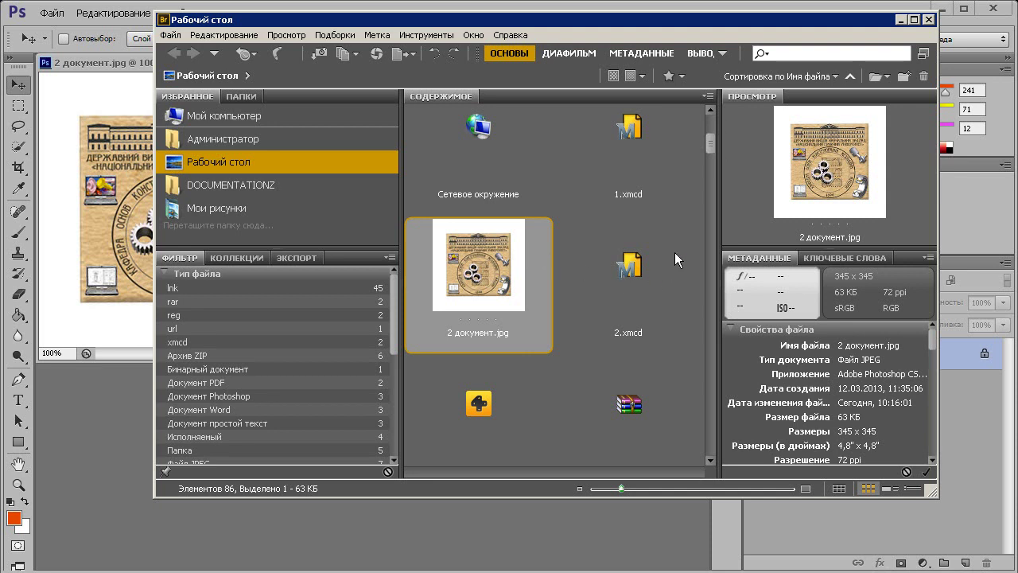
drag(708, 148, 719, 199)
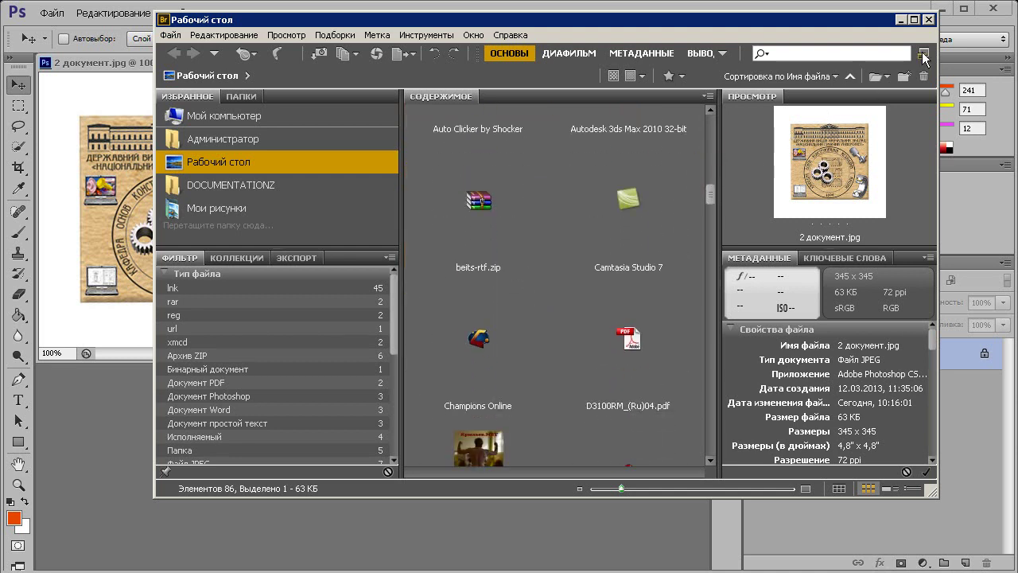
click(930, 20)
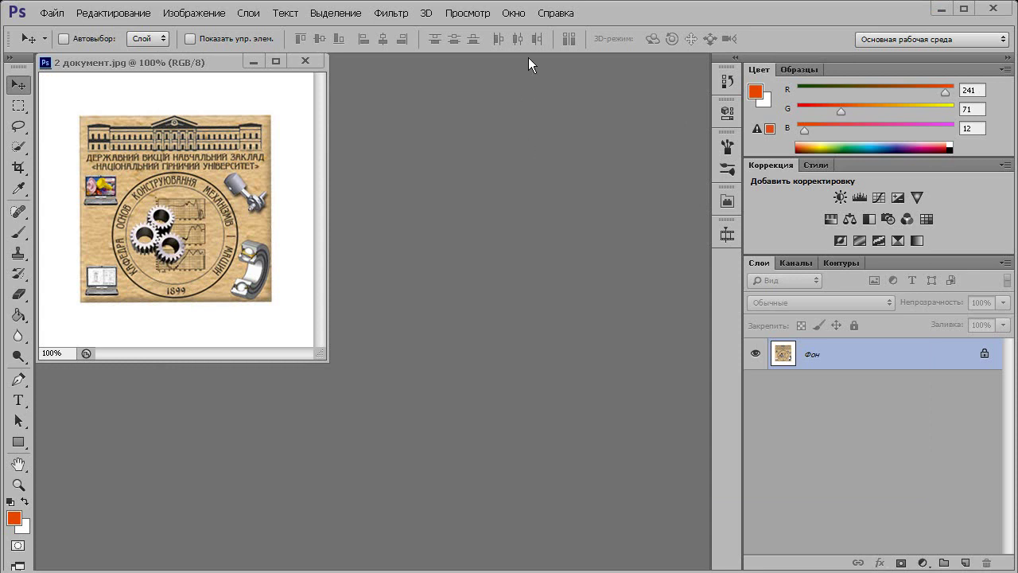
- Open the Mini Bridge panel and shrink it narrower and shorter
click(504, 12)
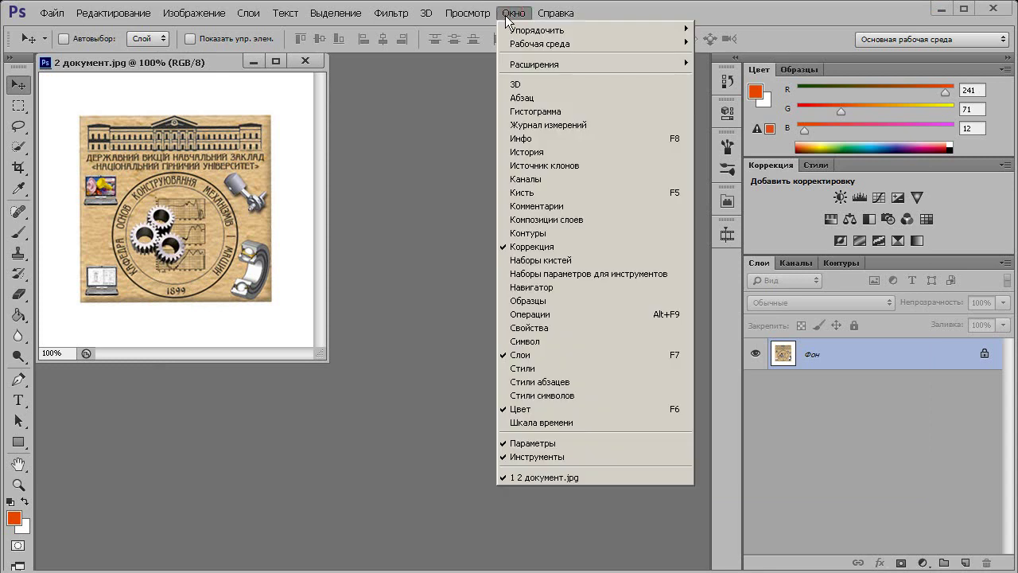
mouse_move(534, 64)
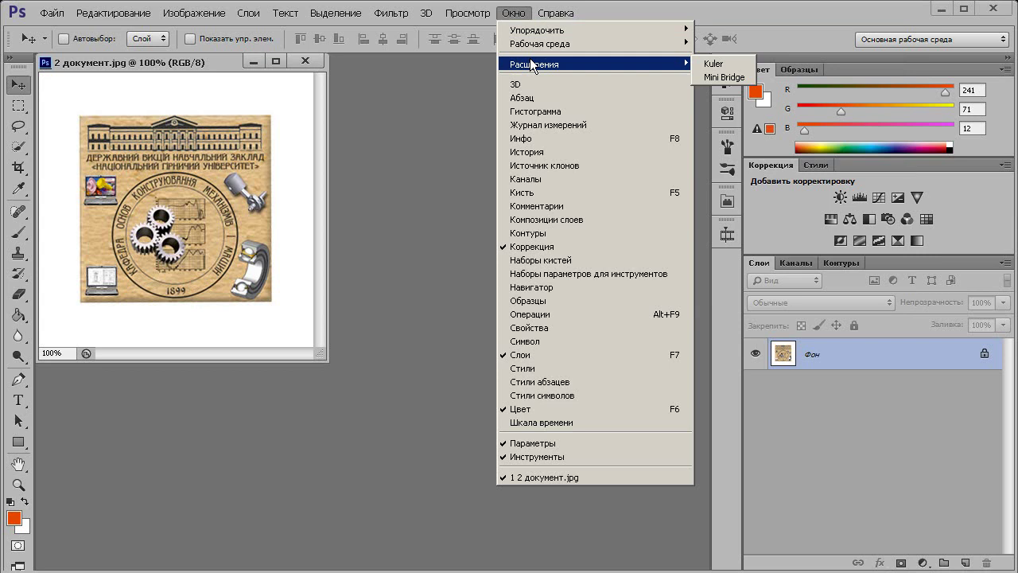
click(732, 87)
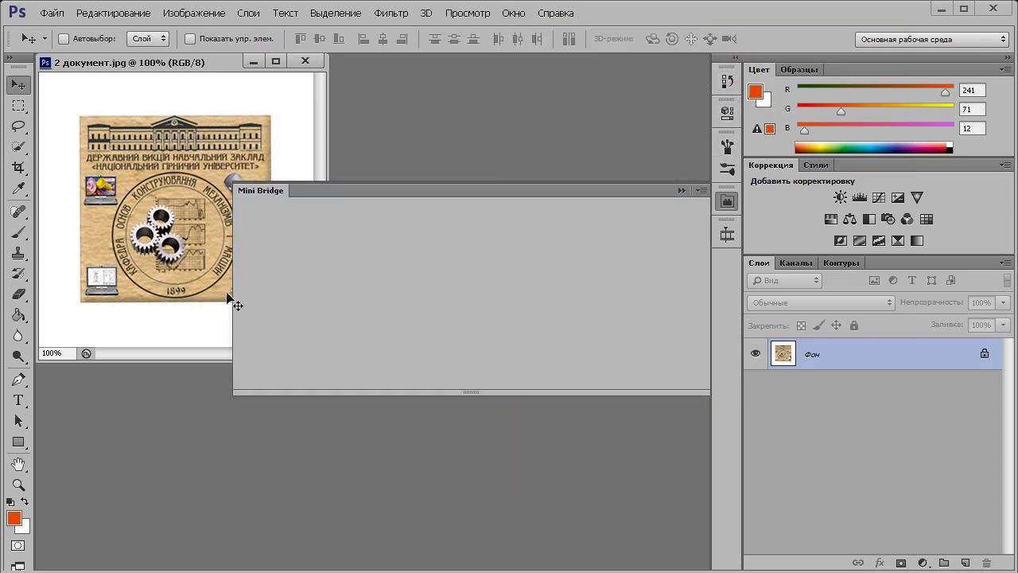
drag(236, 305, 487, 307)
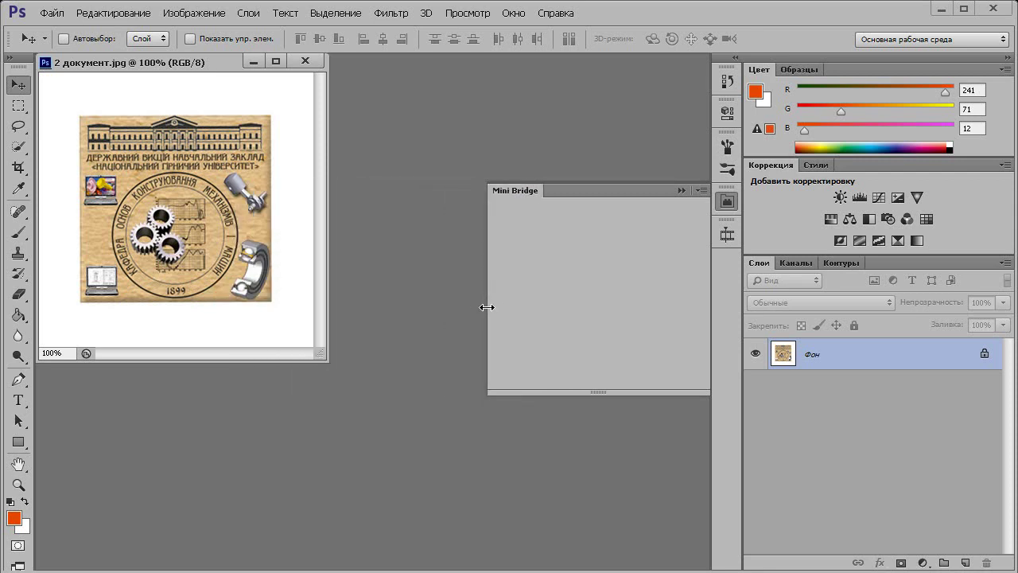
drag(598, 393, 620, 305)
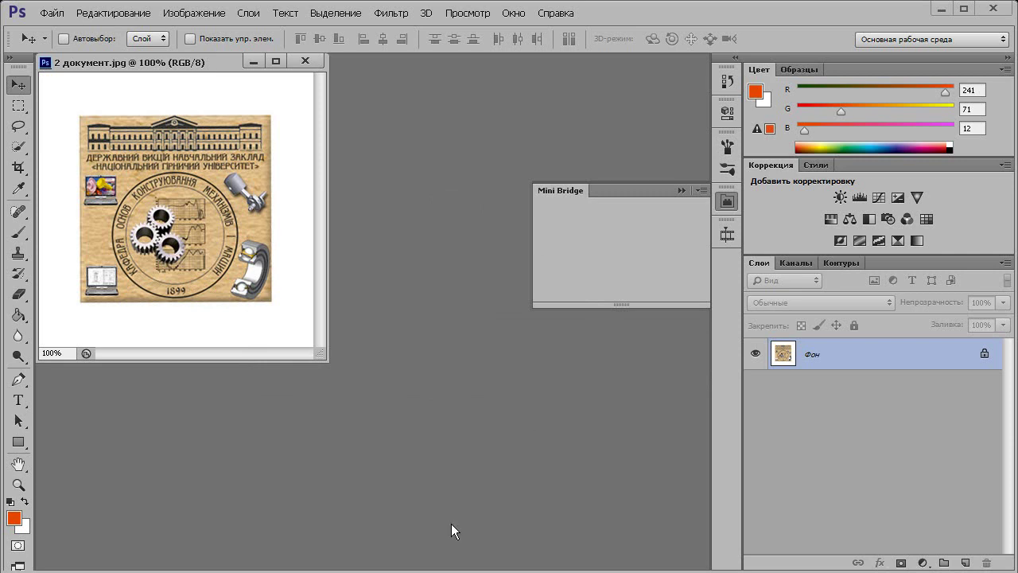
- Collapse Mini Bridge, then drag graveyard.jpg from Explorer's Desktop folder into Photoshop
click(681, 190)
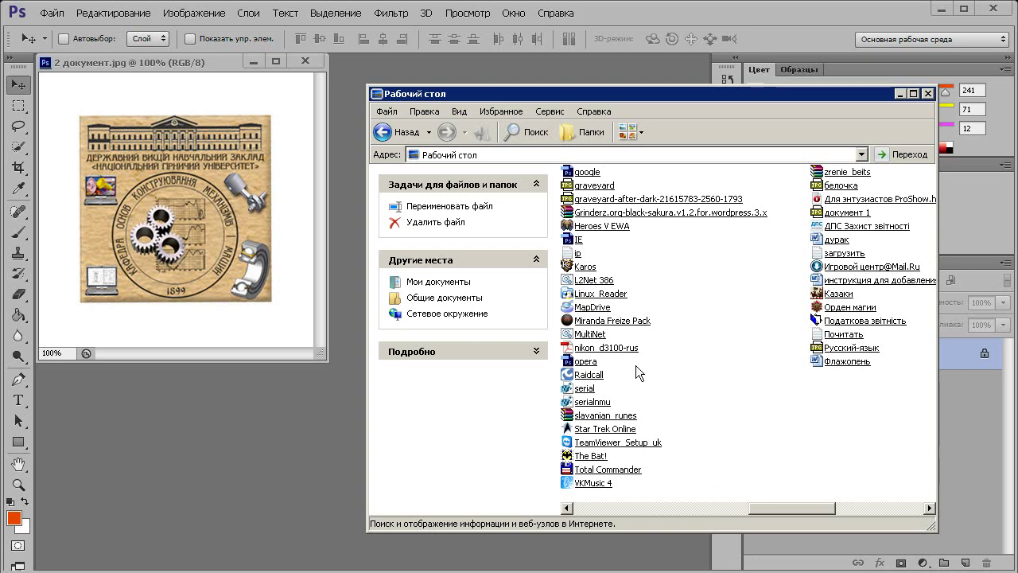
drag(804, 509, 826, 509)
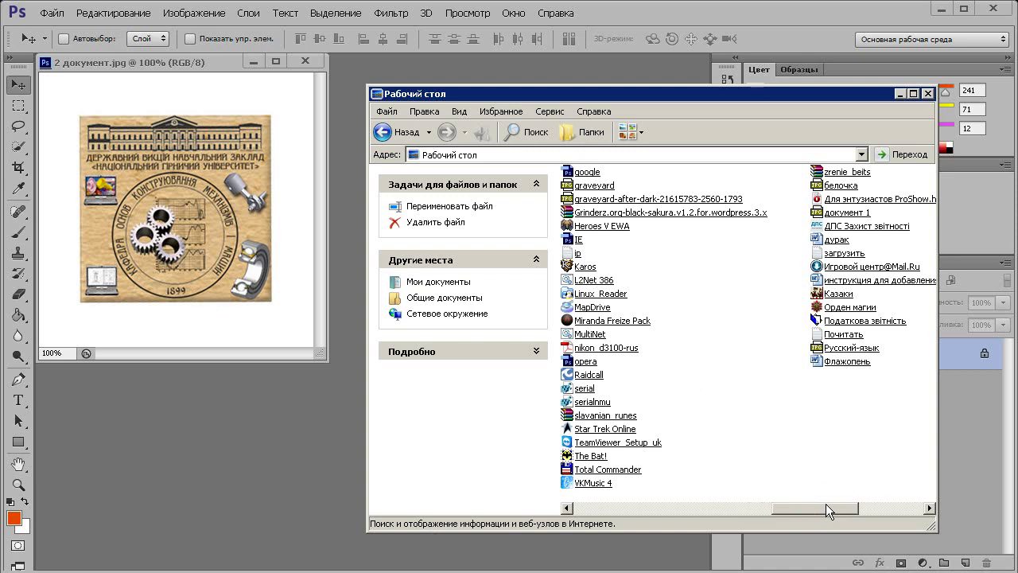
drag(826, 504, 717, 503)
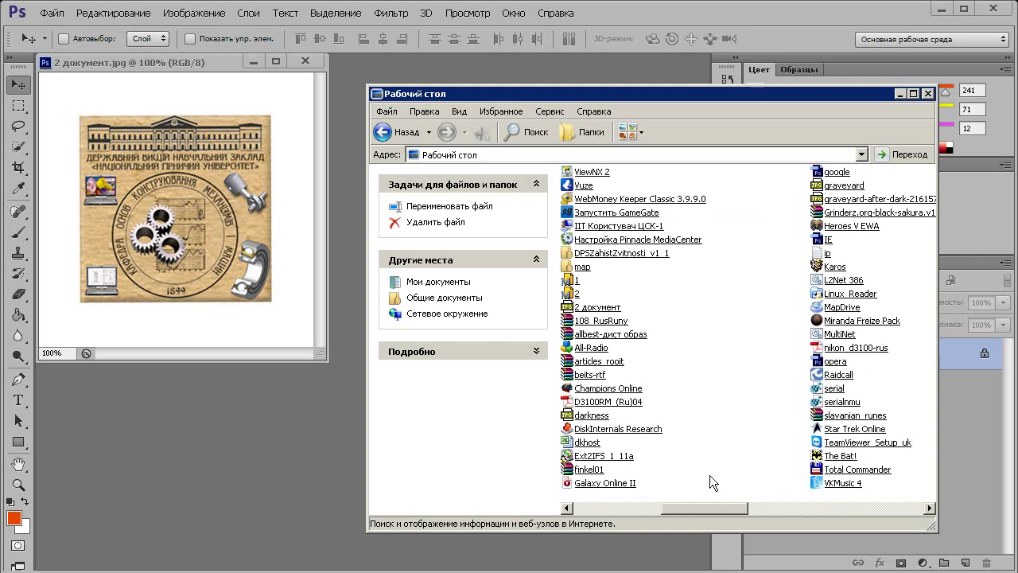
click(705, 507)
click(854, 188)
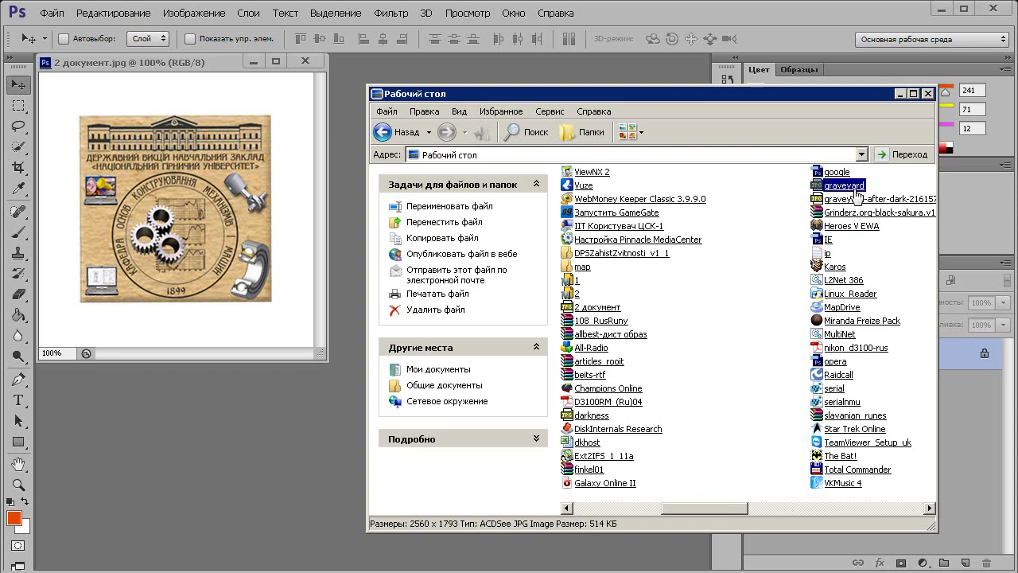
drag(855, 191, 819, 194)
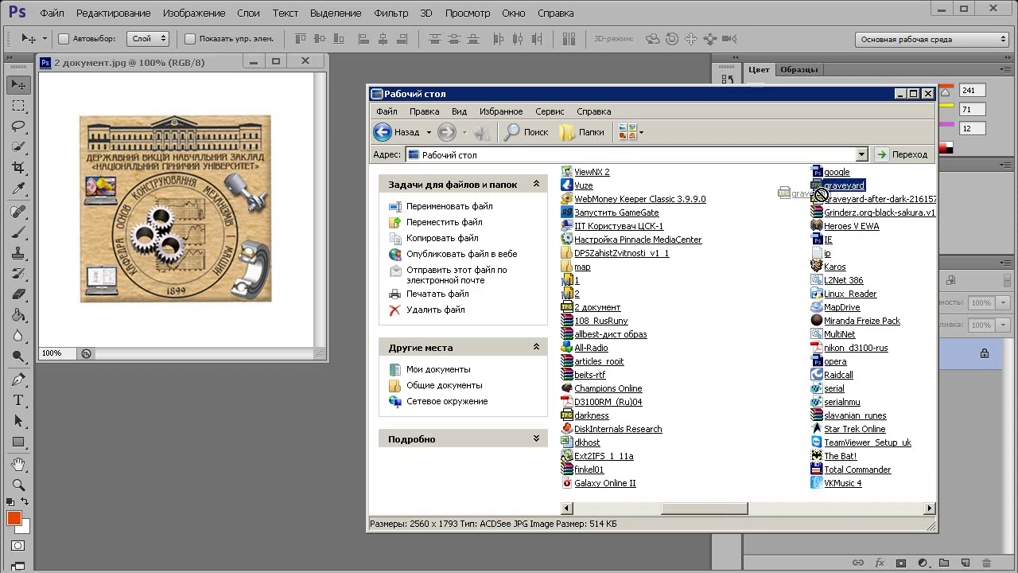
mouse_move(821, 194)
mouse_down()
mouse_move(447, 404)
mouse_move(257, 448)
mouse_up()
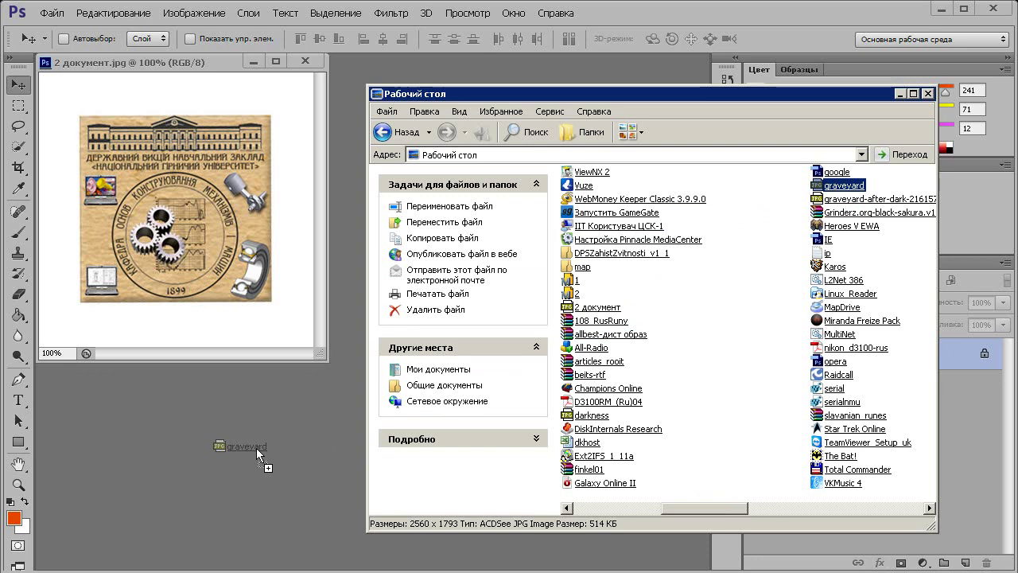
drag(256, 448, 256, 448)
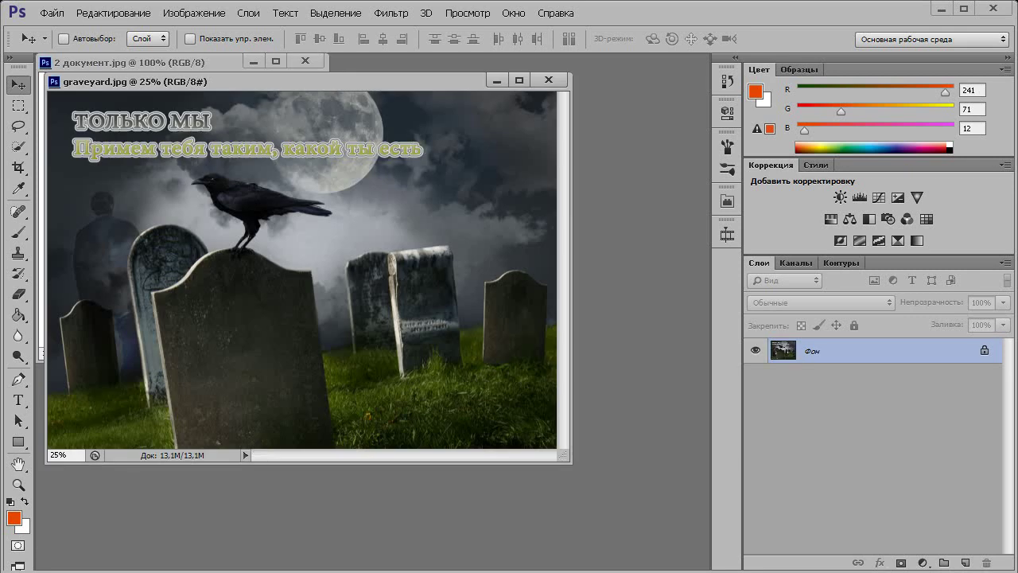
- Drag _DSC0011.JPG from Total Commander's NikoN D3100 folder into Photoshop
key(alt+Tab)
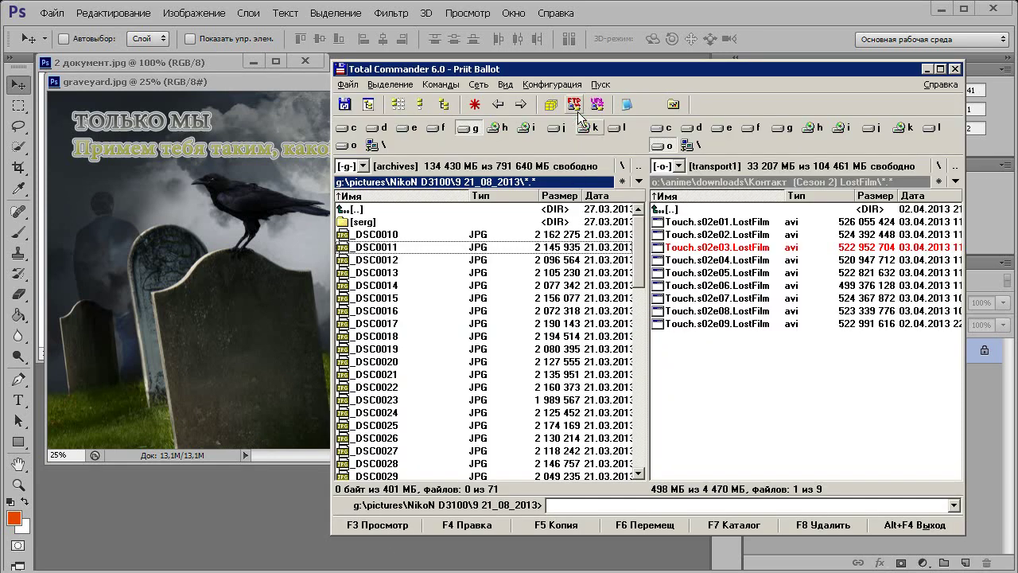
scroll(564, 237, down, 1)
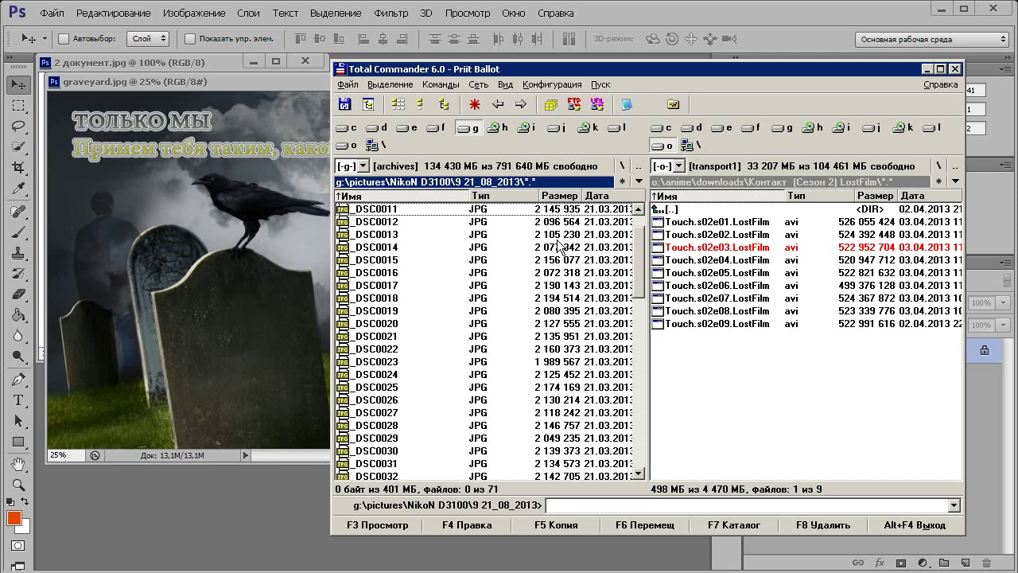
scroll(494, 252, up, 1)
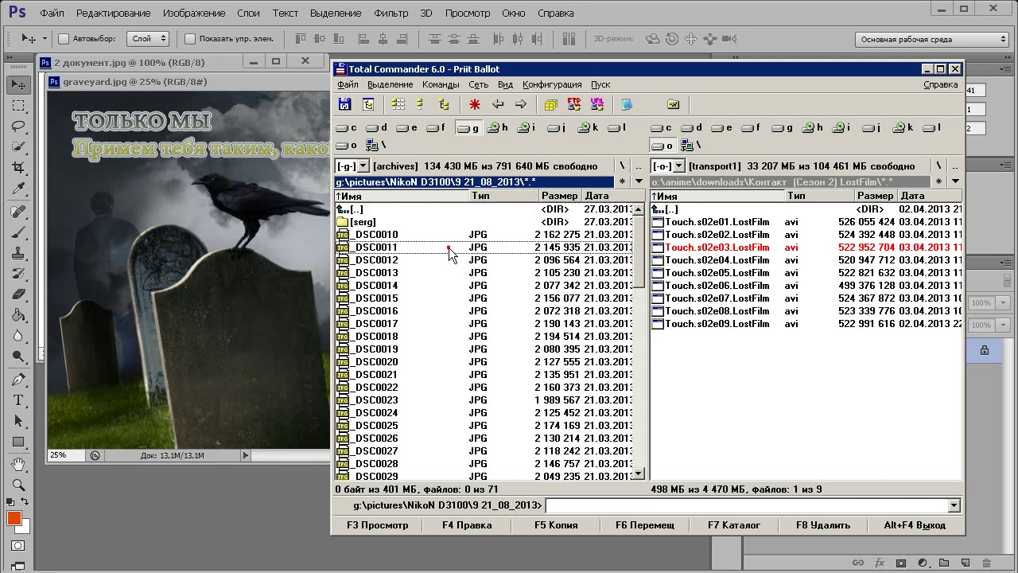
drag(450, 249, 248, 481)
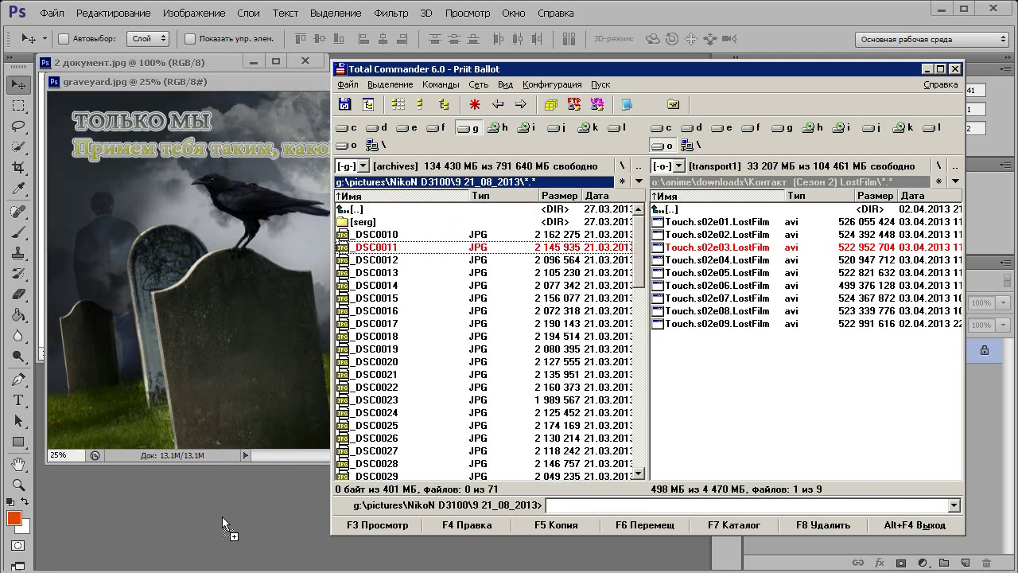
drag(219, 519, 219, 519)
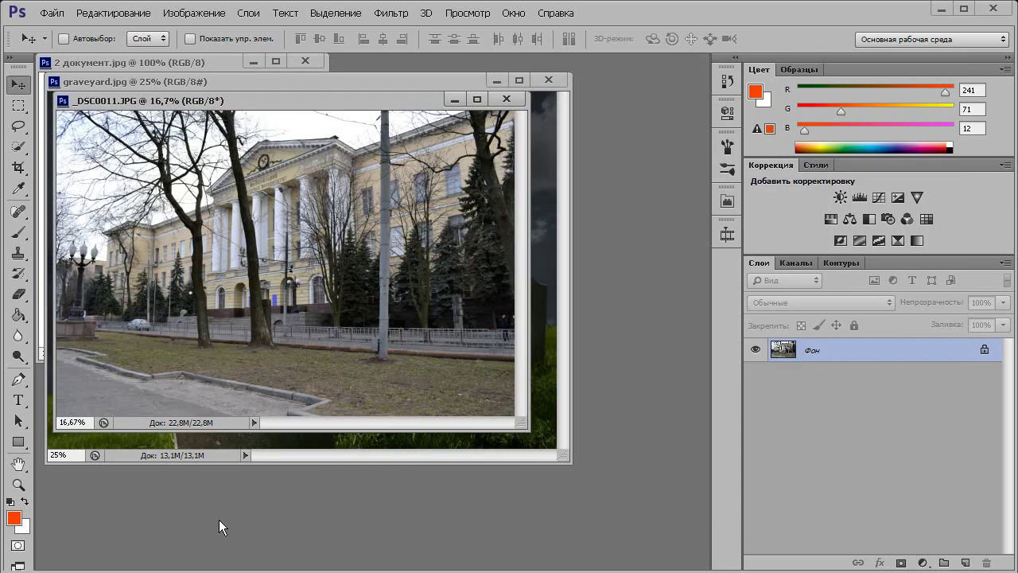
- Close the open documents and open документ 1.jpg from the desktop
key(ctrl+w)
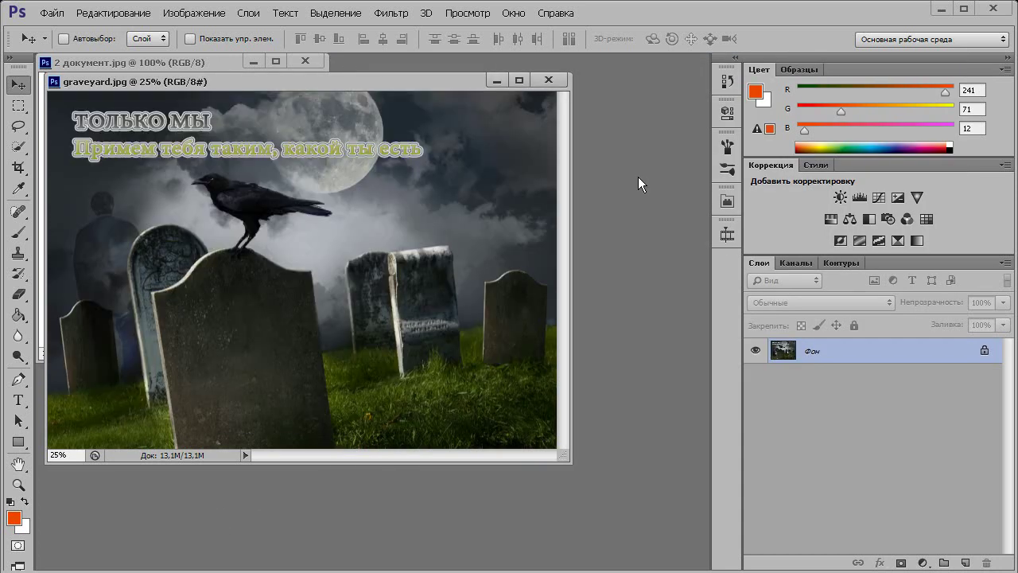
key(ctrl+w)
key(ctrl+w)
double_click(405, 162)
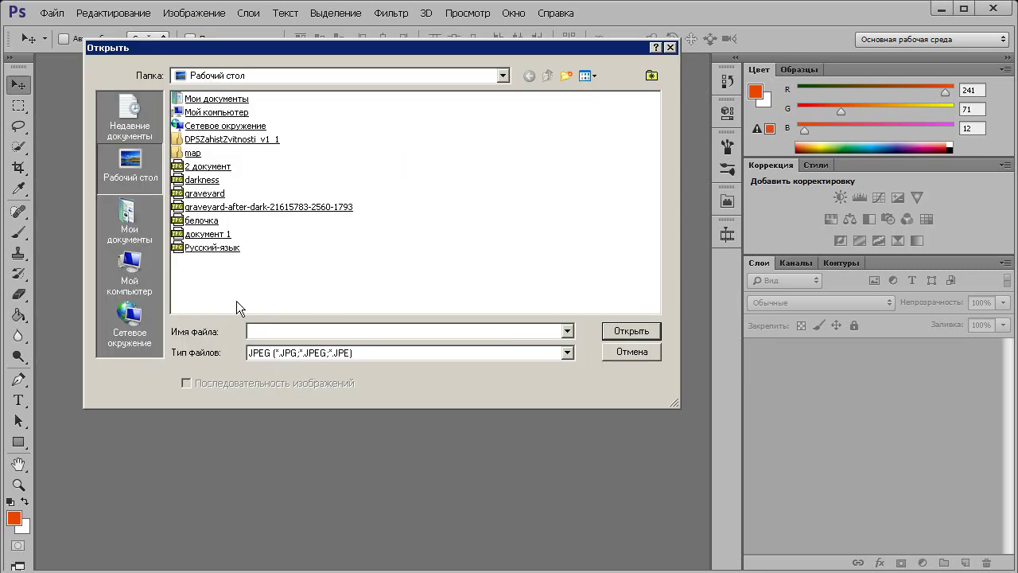
double_click(208, 234)
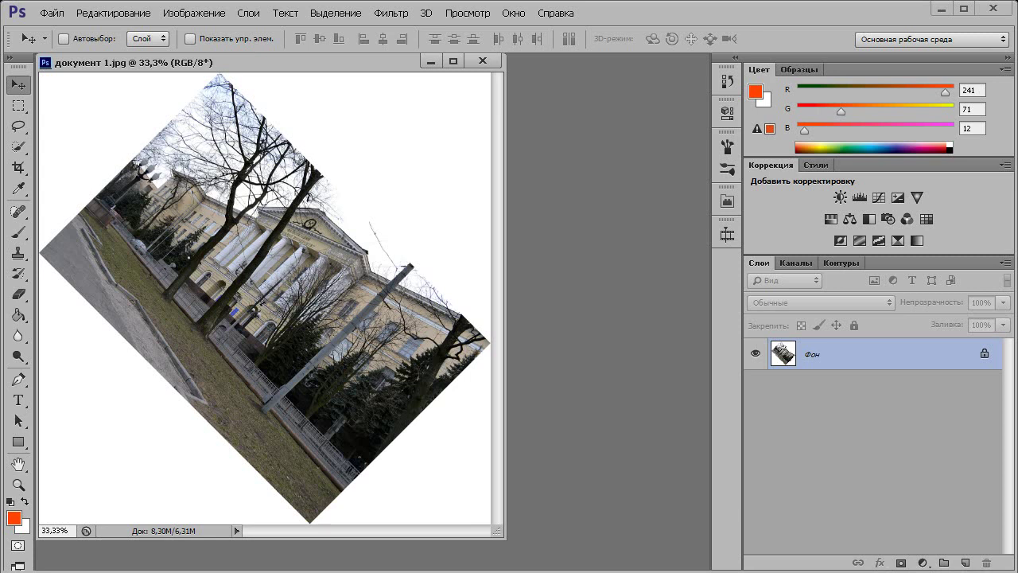
- Rotate документ 1's canvas 45° counter-clockwise using Image Rotation > Arbitrary
click(185, 15)
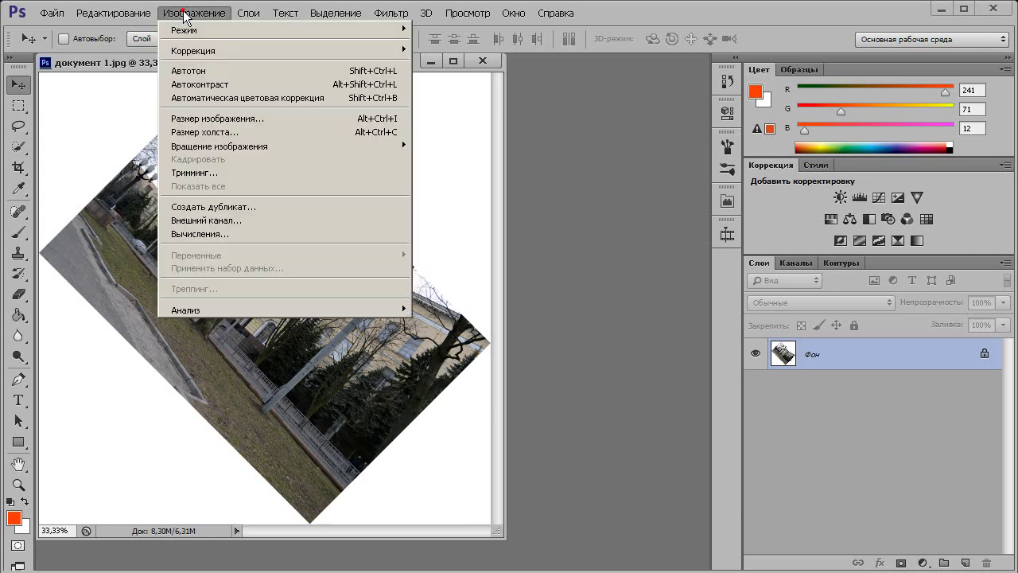
mouse_move(220, 145)
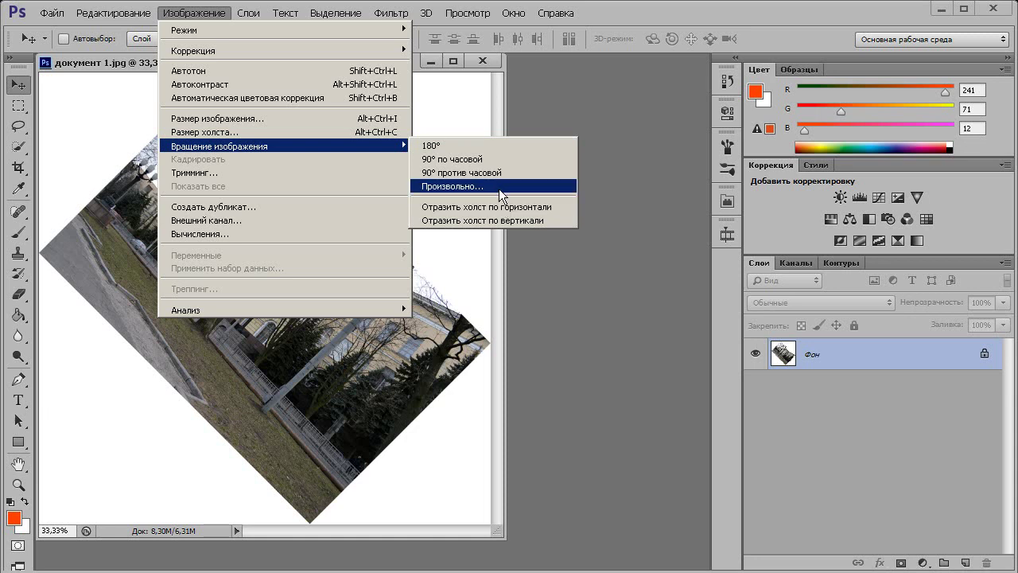
click(501, 186)
click(195, 319)
click(196, 336)
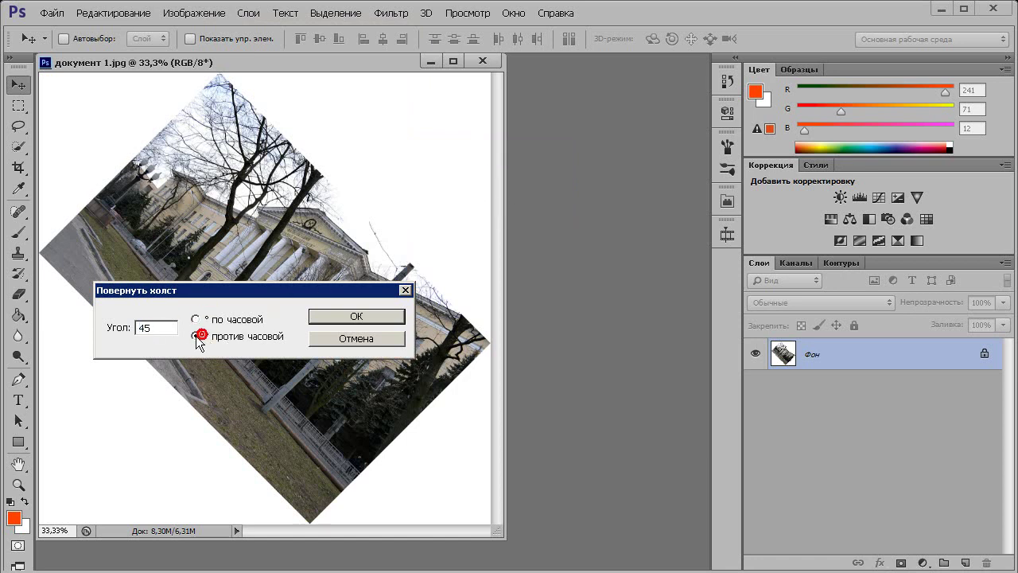
click(374, 319)
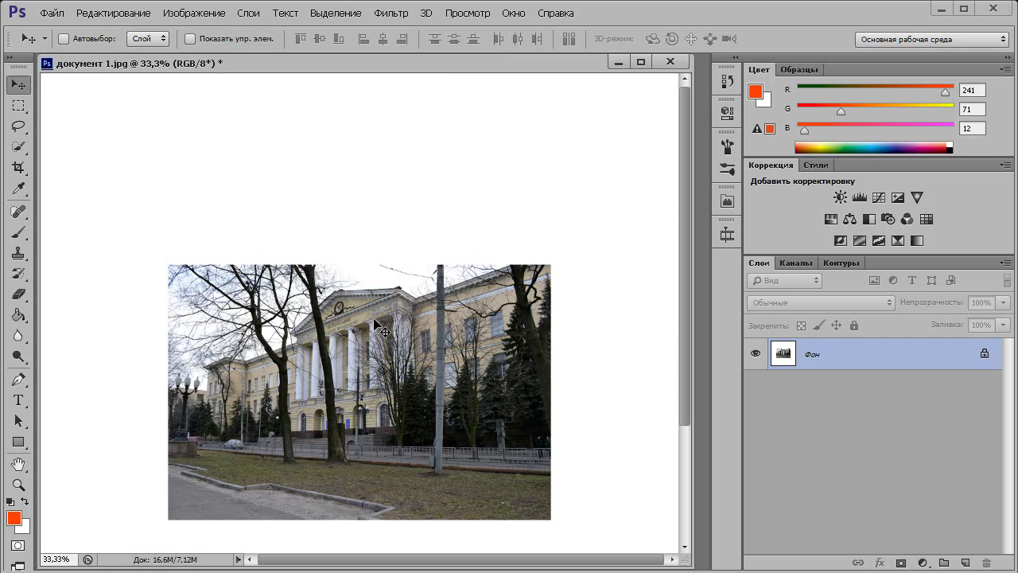
- Zoom out to see the whole white canvas and select the Crop tool
scroll(443, 280, down, 1)
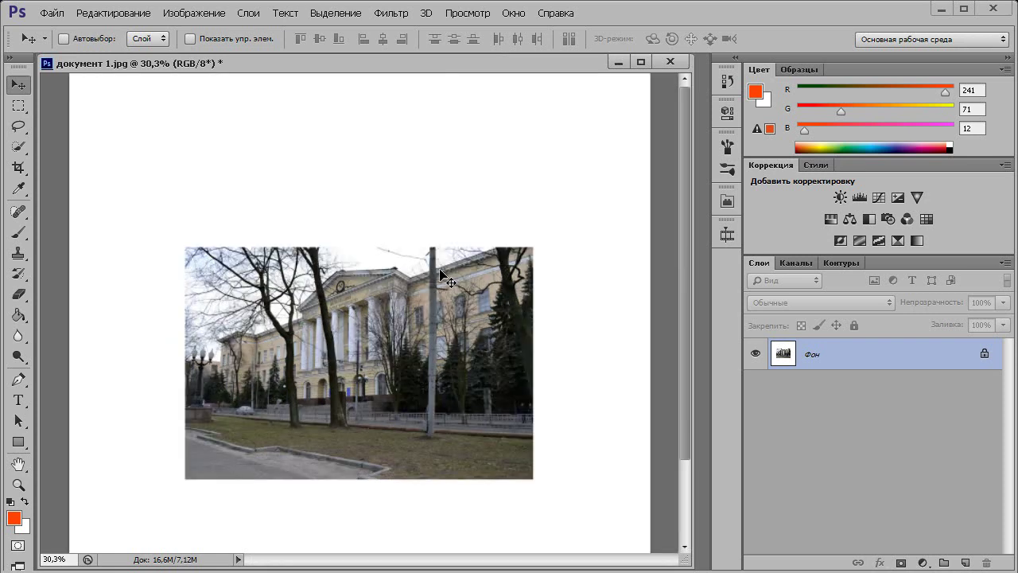
scroll(443, 280, down, 1)
scroll(443, 280, down, 1)
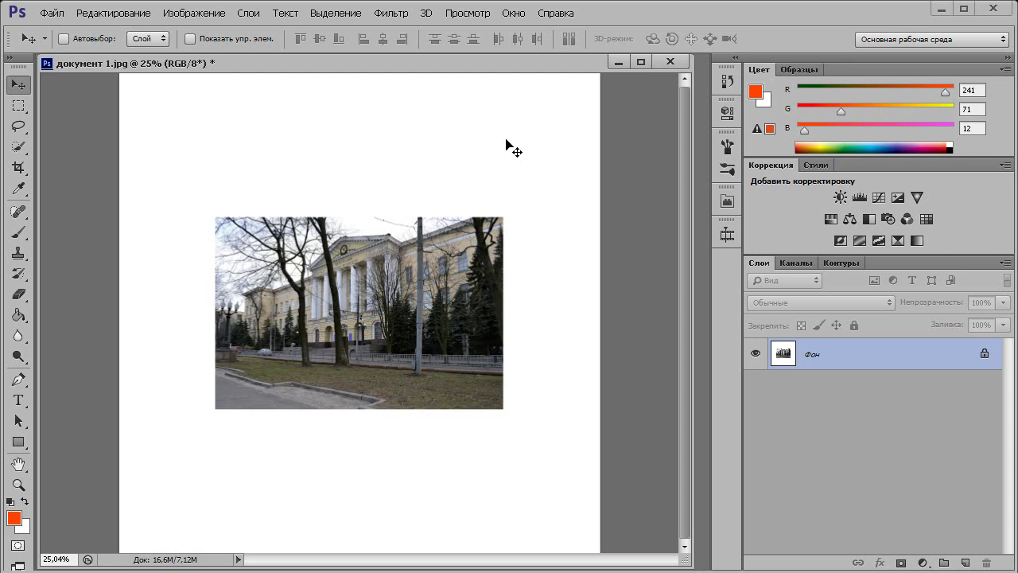
click(27, 171)
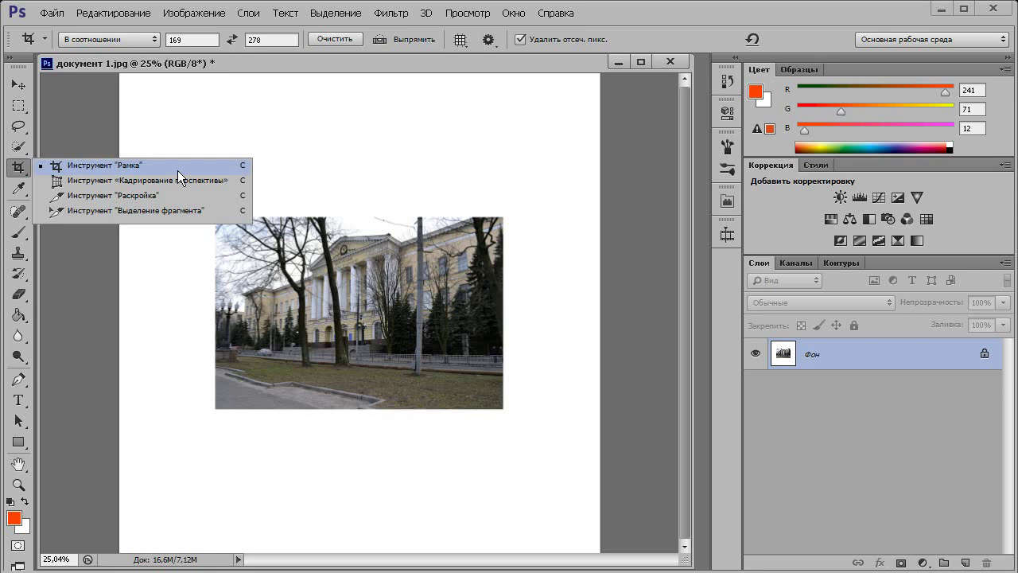
- Draw a standard crop frame, shrink it toward the photo and commit the crop
click(177, 170)
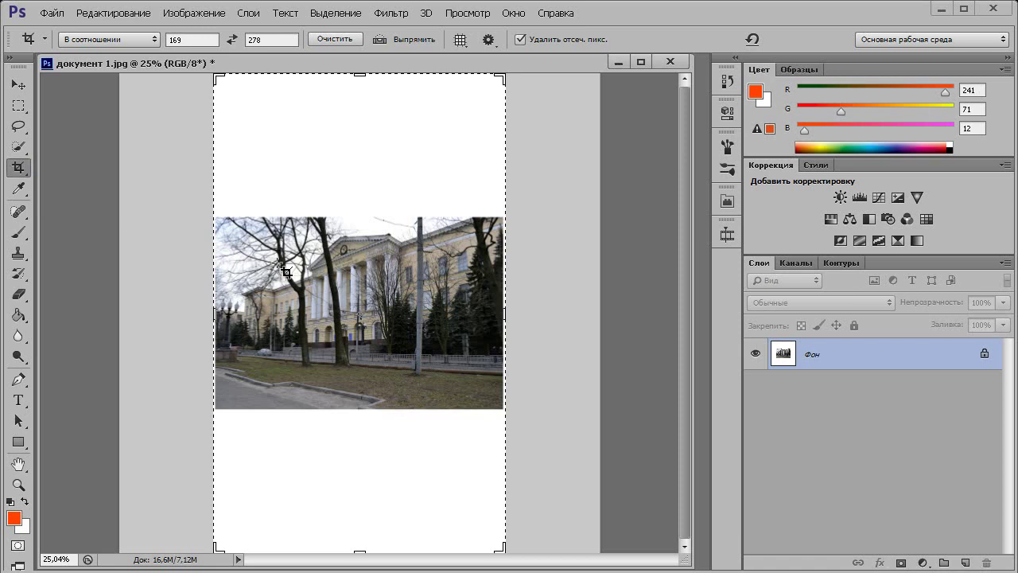
mouse_move(8, 38)
mouse_down()
mouse_move(732, 64)
mouse_move(425, 225)
mouse_move(541, 409)
mouse_move(352, 289)
mouse_up()
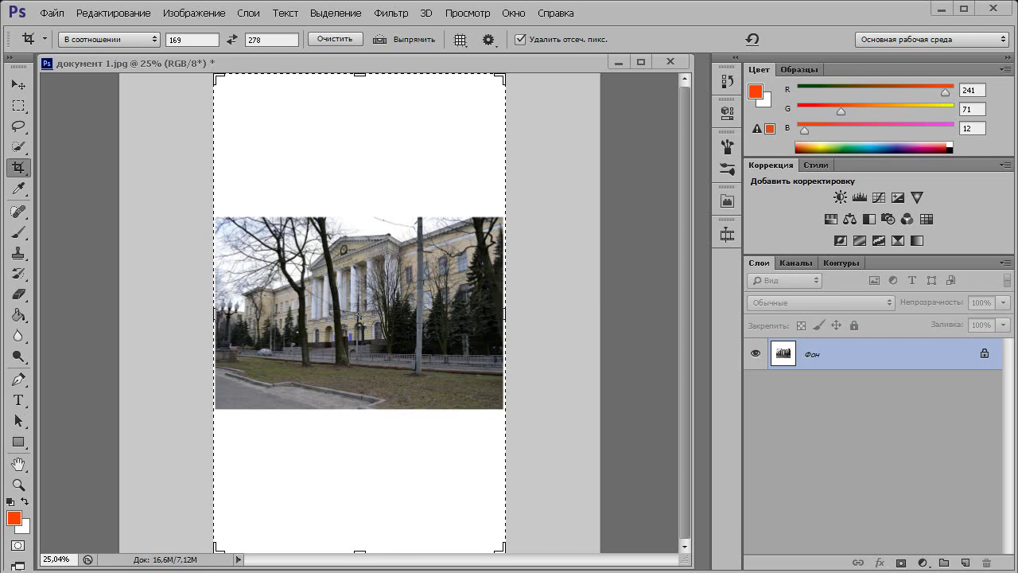
click(503, 77)
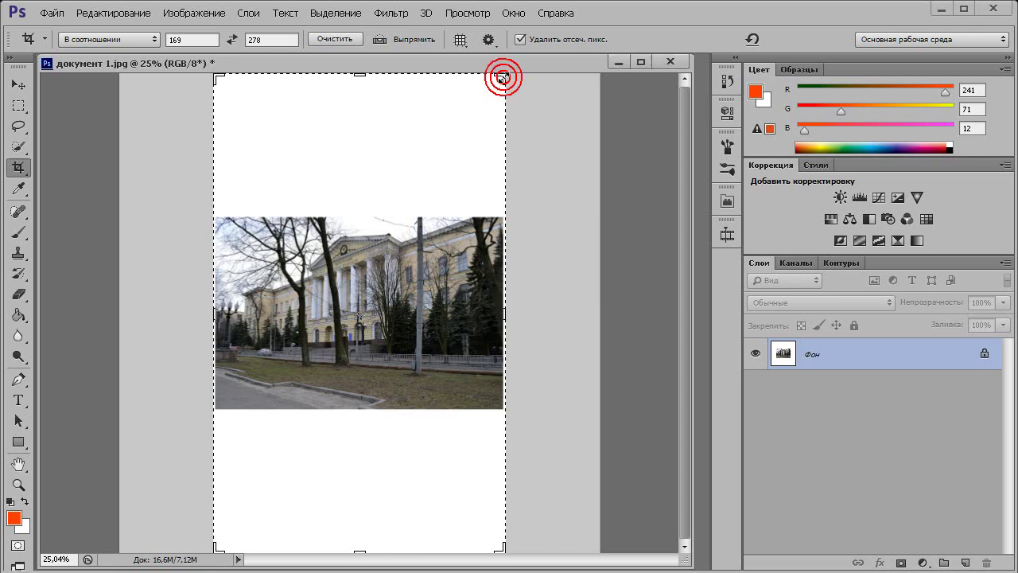
drag(503, 76, 495, 156)
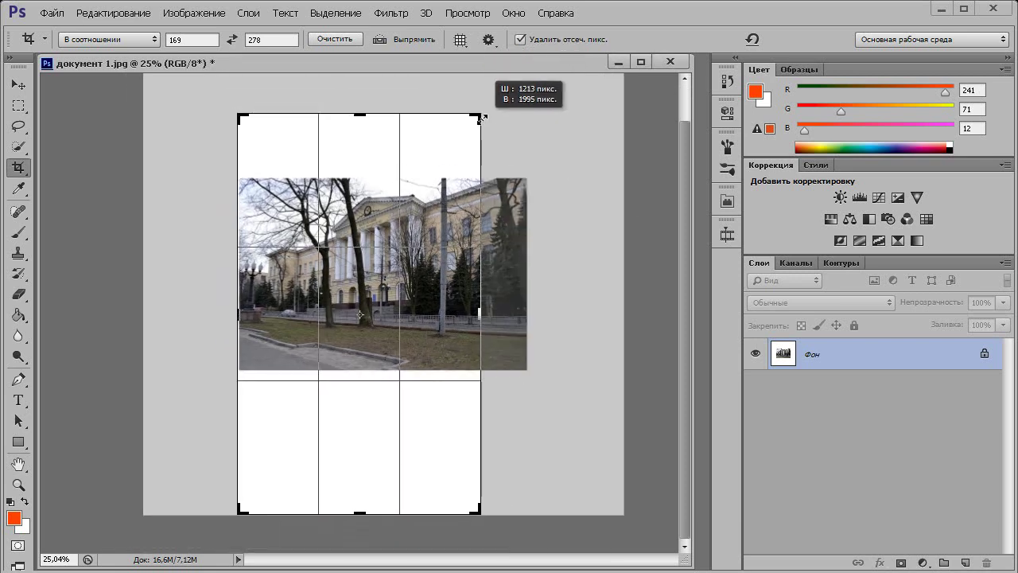
mouse_move(467, 314)
mouse_down()
mouse_move(431, 323)
mouse_move(473, 313)
mouse_up()
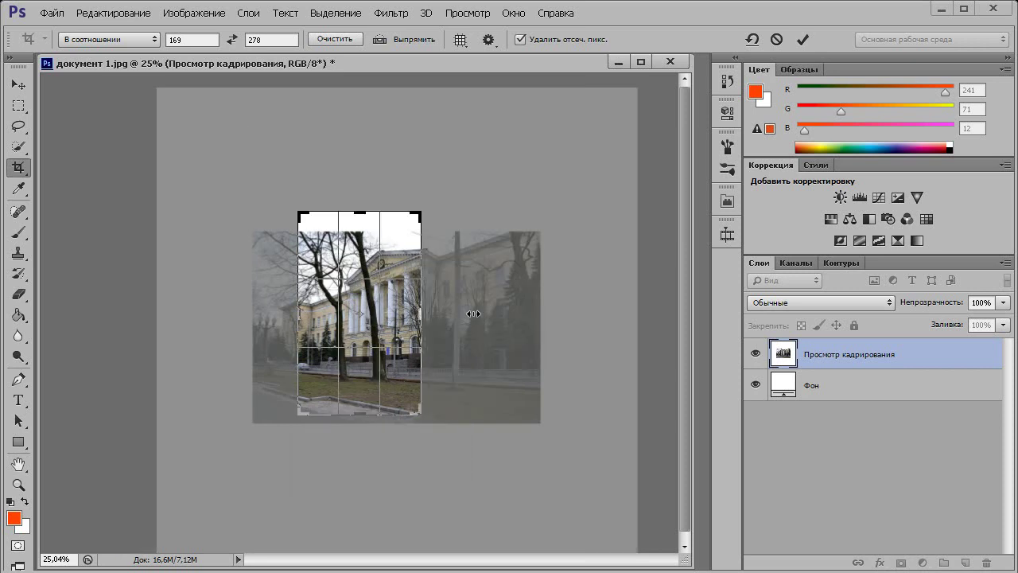
key(Return)
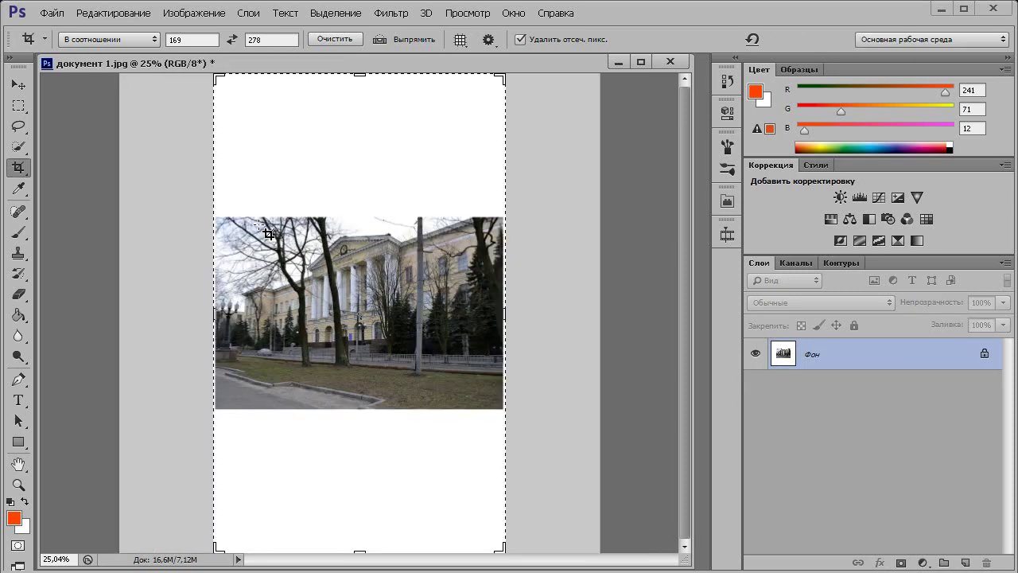
- Draw a new crop frame, clear the fixed ratio values, and cancel the crop
mouse_move(227, 209)
mouse_down()
mouse_move(433, 366)
mouse_move(527, 413)
mouse_up()
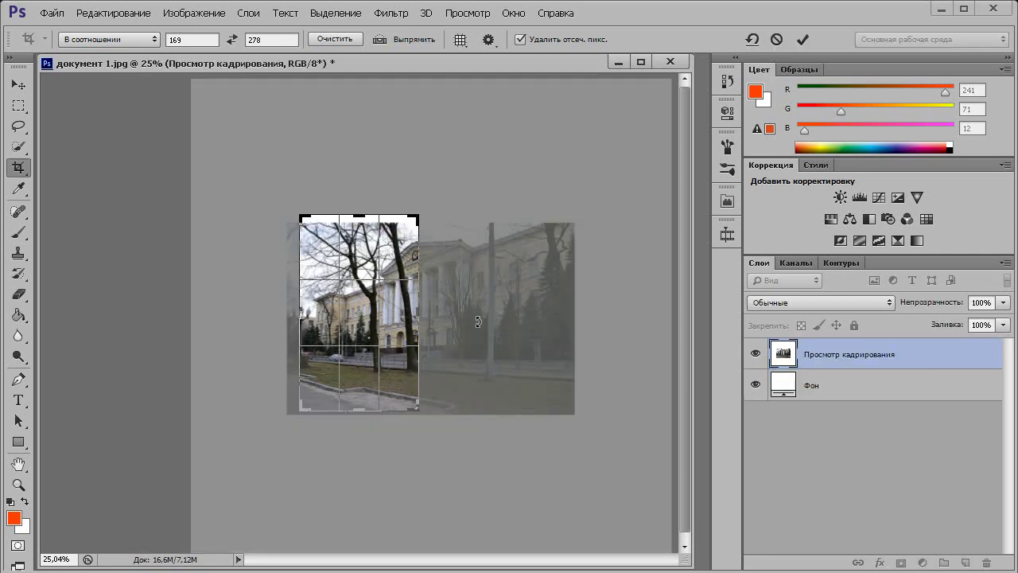
click(335, 39)
key(Escape)
- Crop around the photo, widening each edge slightly for a thin white border
drag(220, 218, 502, 408)
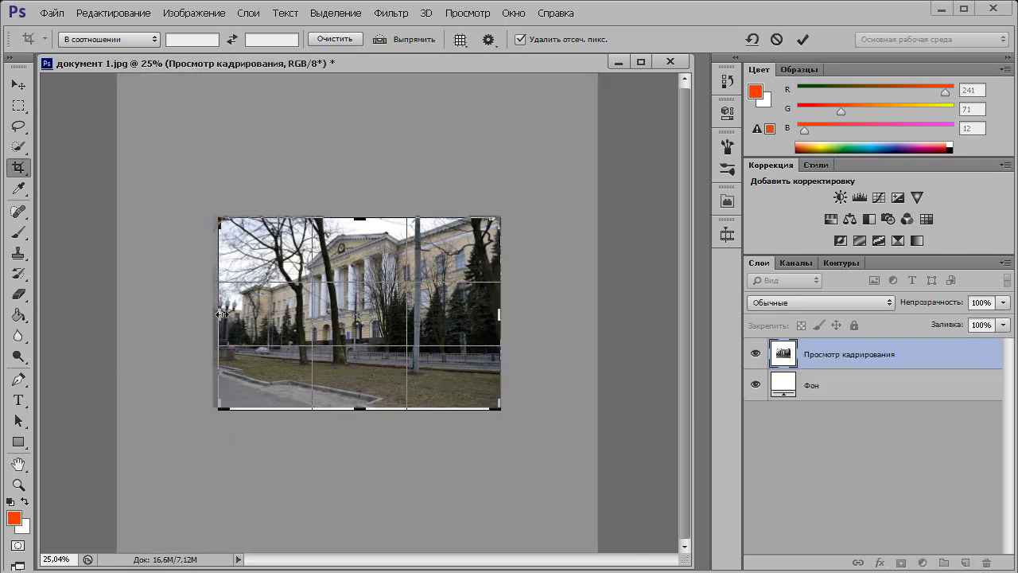
drag(222, 315, 210, 314)
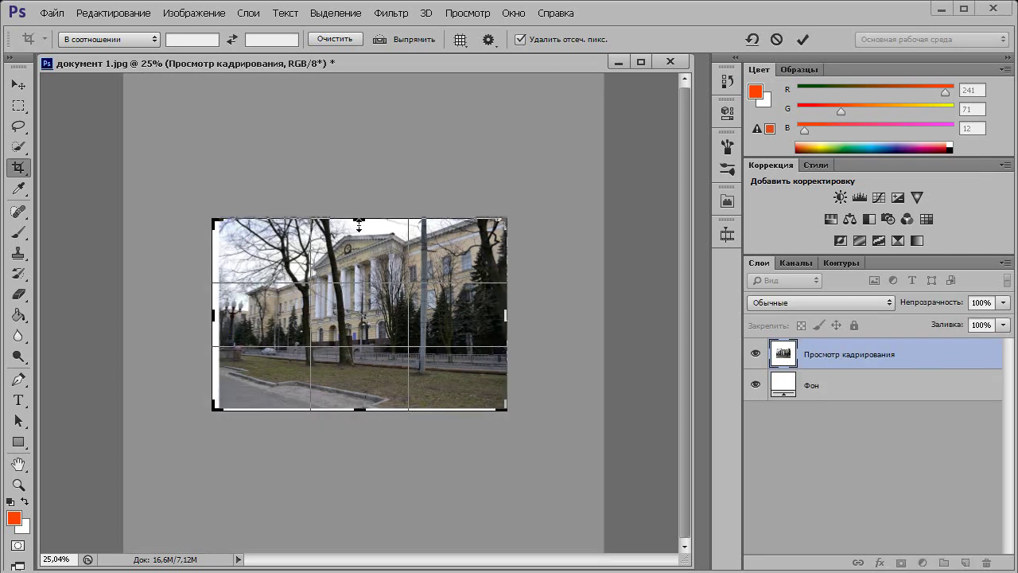
drag(359, 227, 359, 218)
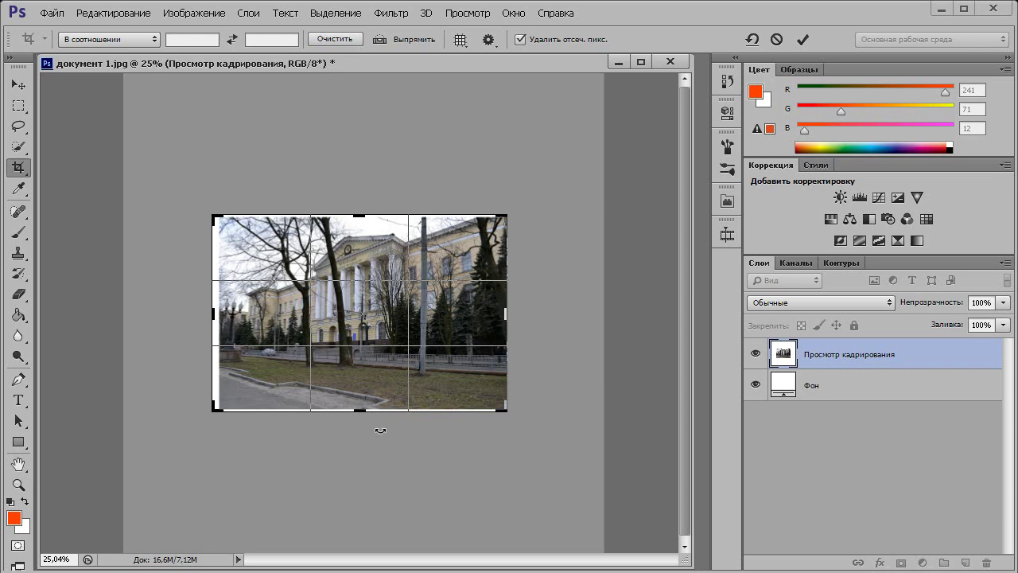
drag(366, 410, 368, 415)
drag(507, 315, 512, 315)
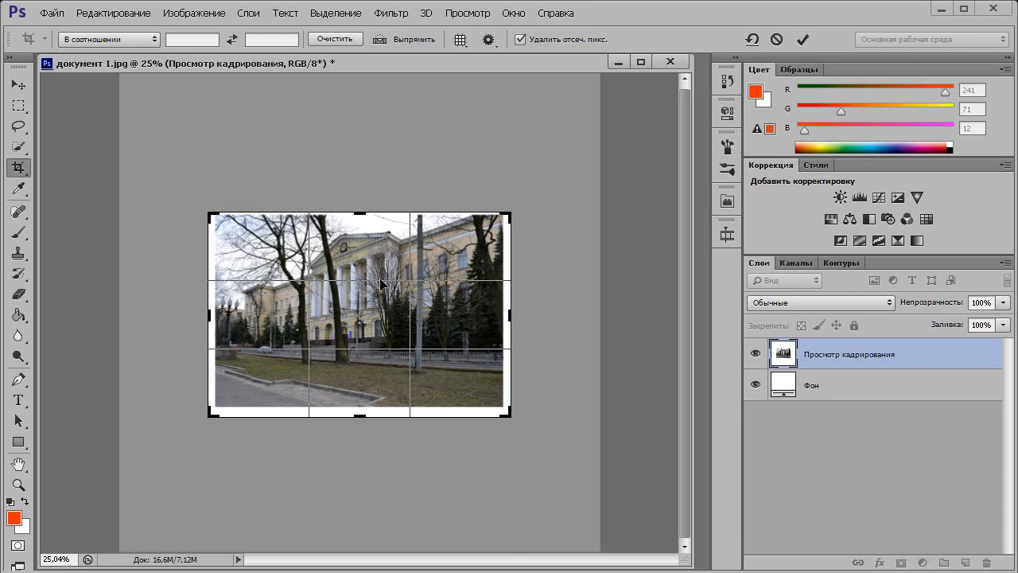
double_click(345, 308)
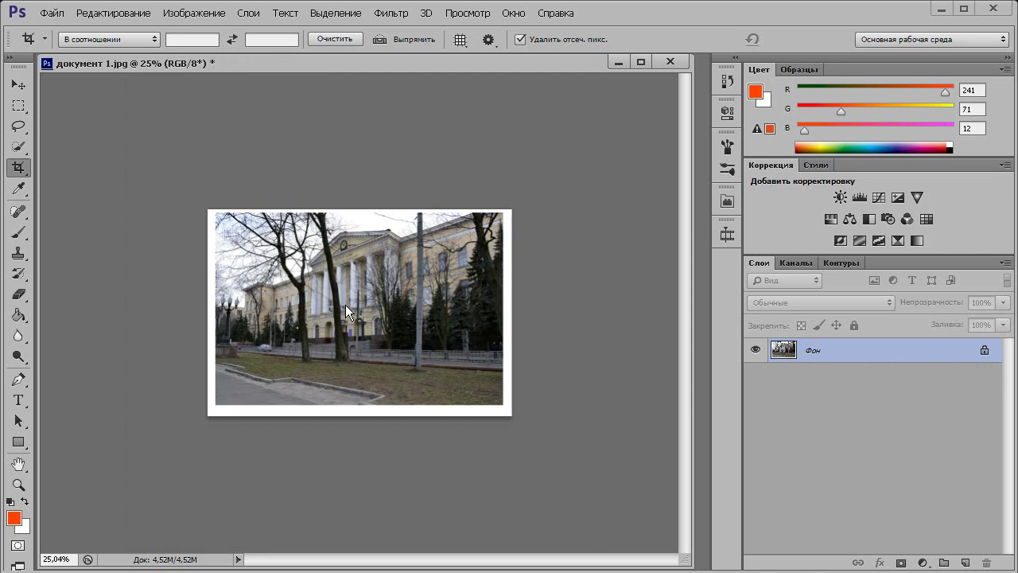
- Undo the bordered crop, then try a crop frame over the photo and dismiss it
key(ctrl)
key(ctrl+z)
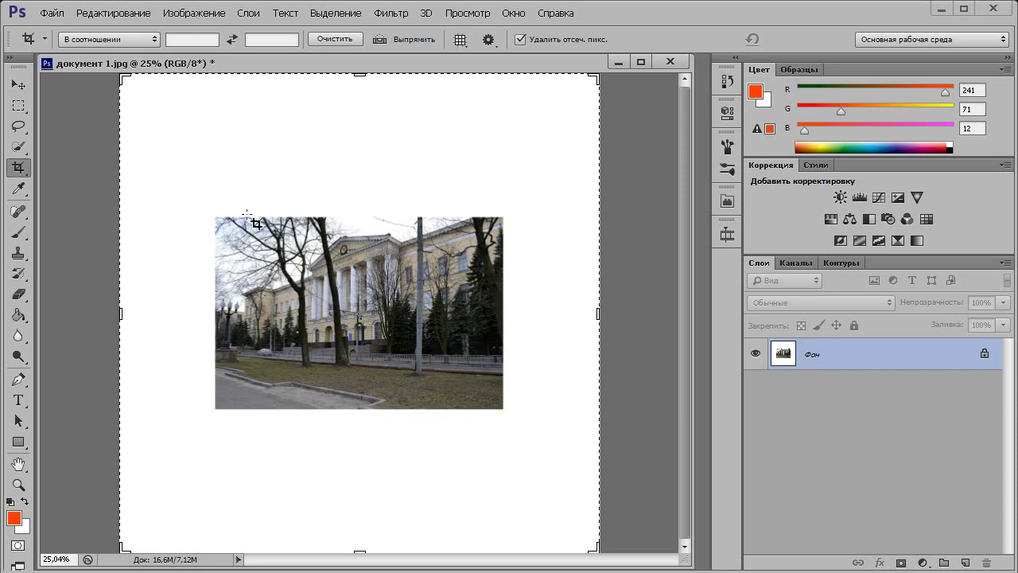
mouse_move(217, 213)
mouse_down()
mouse_move(505, 390)
mouse_move(516, 415)
mouse_up()
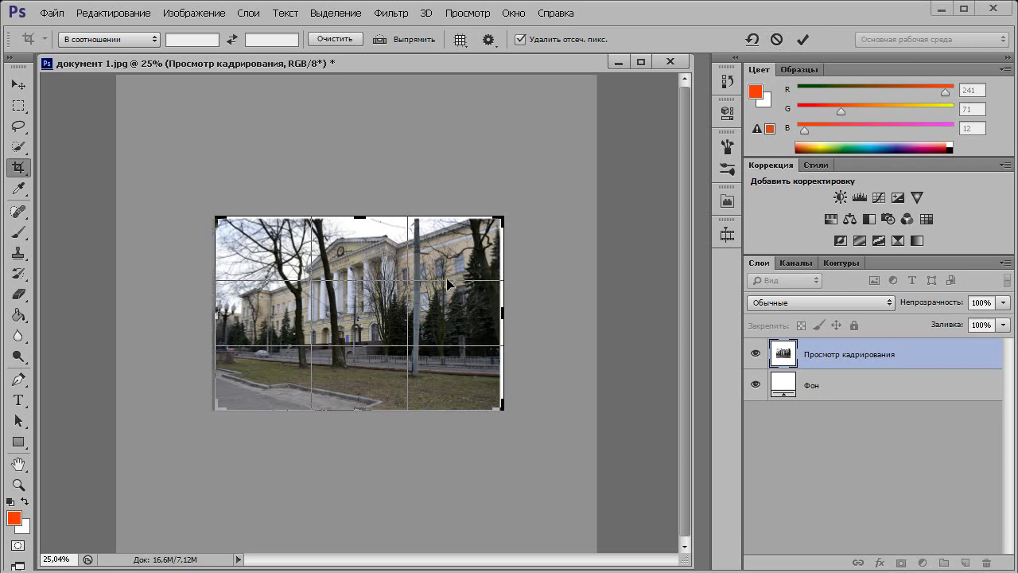
key(Return)
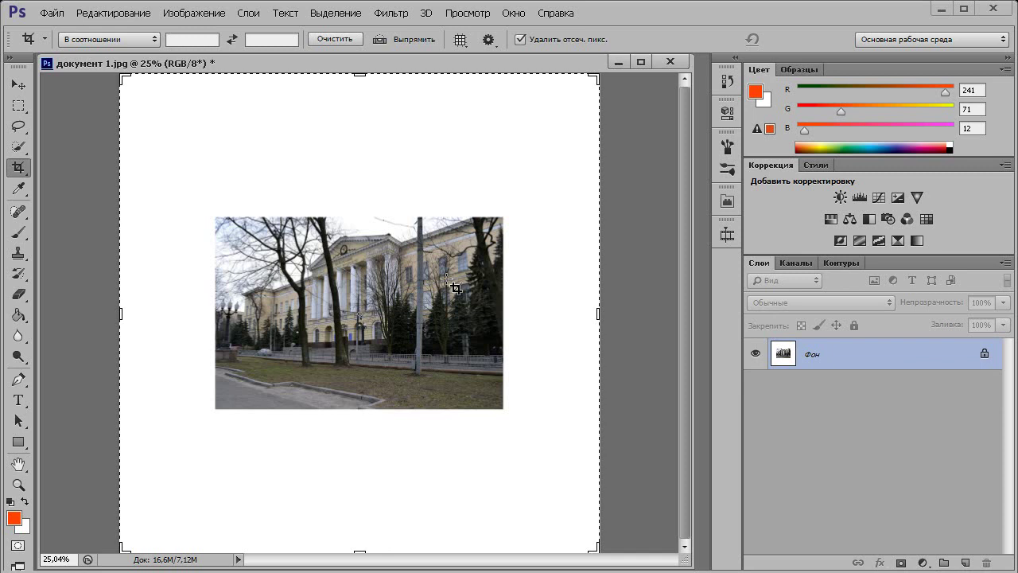
- Draw a new crop frame, shift the photo up inside it and trim it to 557 px high
mouse_move(205, 213)
mouse_down()
mouse_move(510, 398)
mouse_move(521, 415)
mouse_up()
drag(419, 358, 419, 314)
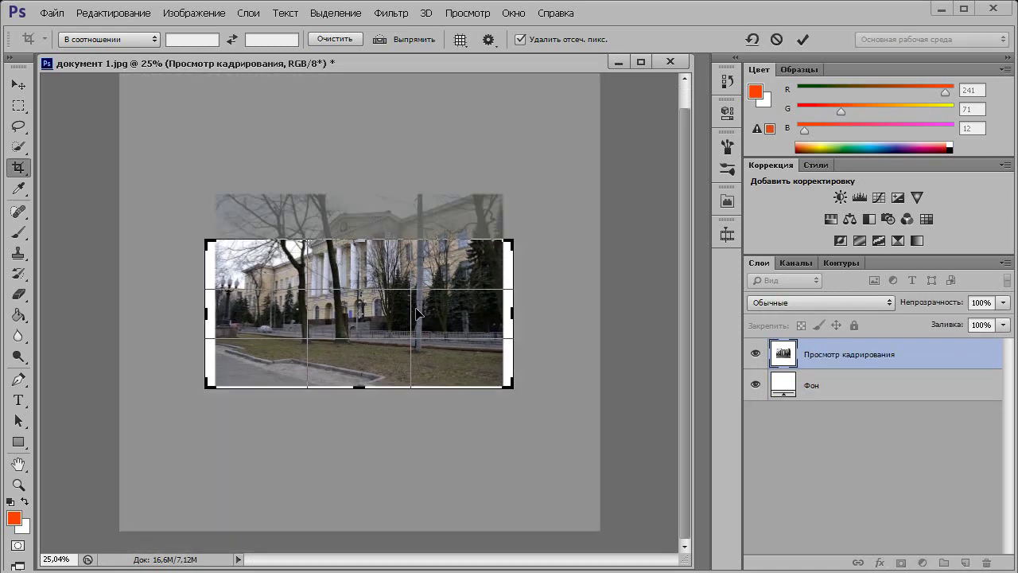
drag(206, 312, 211, 310)
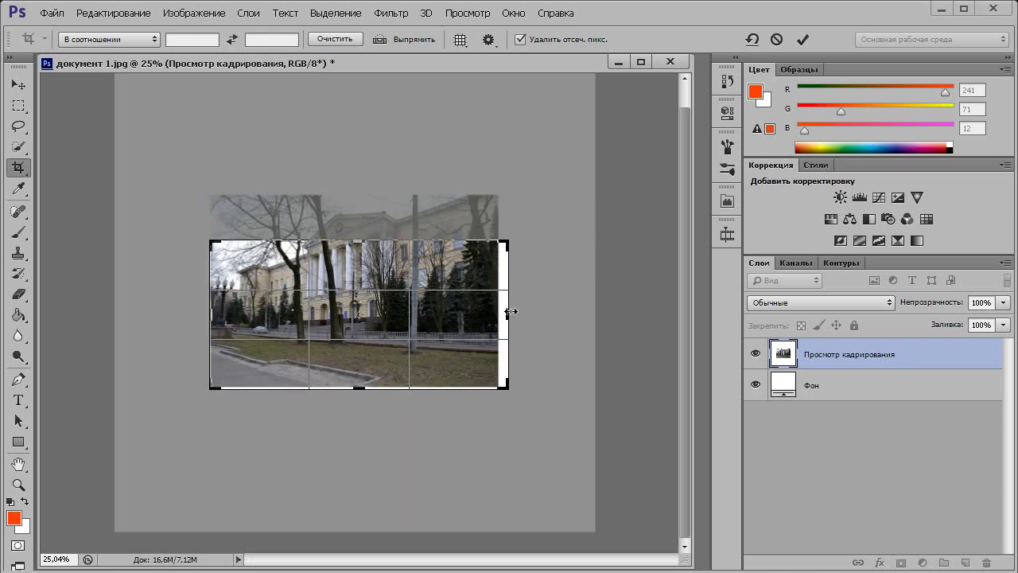
drag(510, 311, 502, 311)
drag(356, 389, 360, 357)
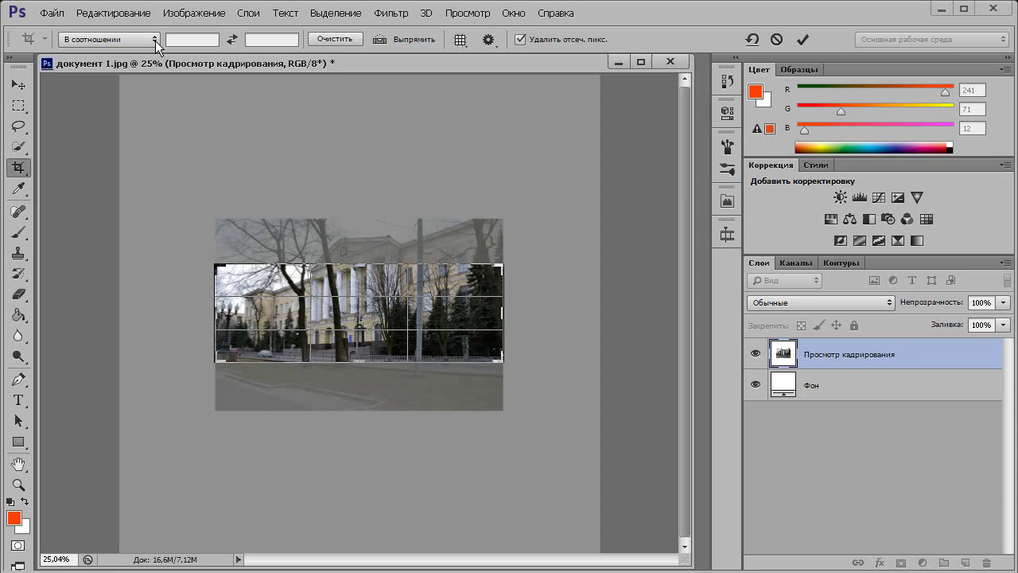
- Try the 4 x 5 in 300 ppi crop preset, then apply 1024 x 768 px 92 ppi
click(156, 43)
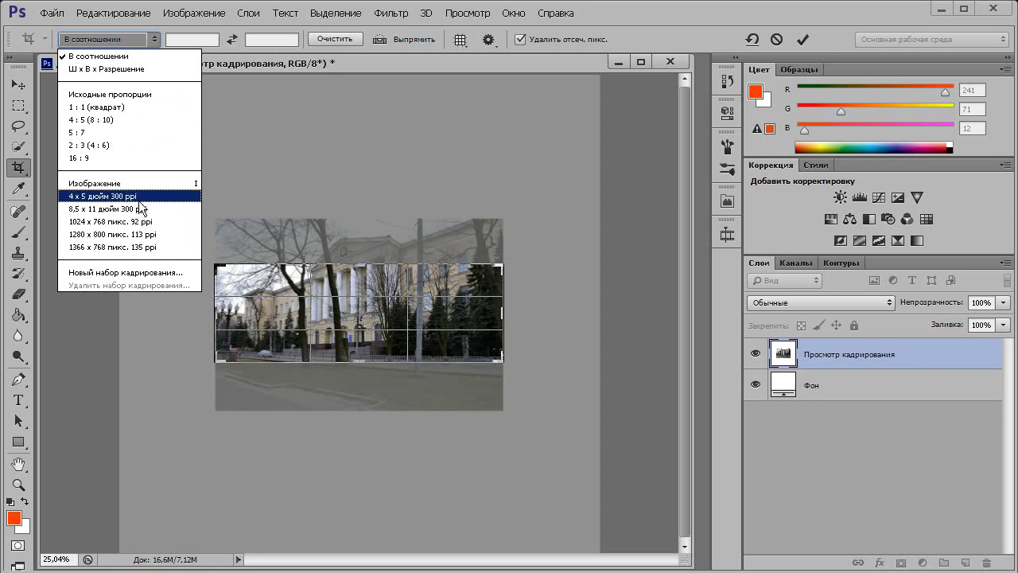
click(140, 196)
click(154, 40)
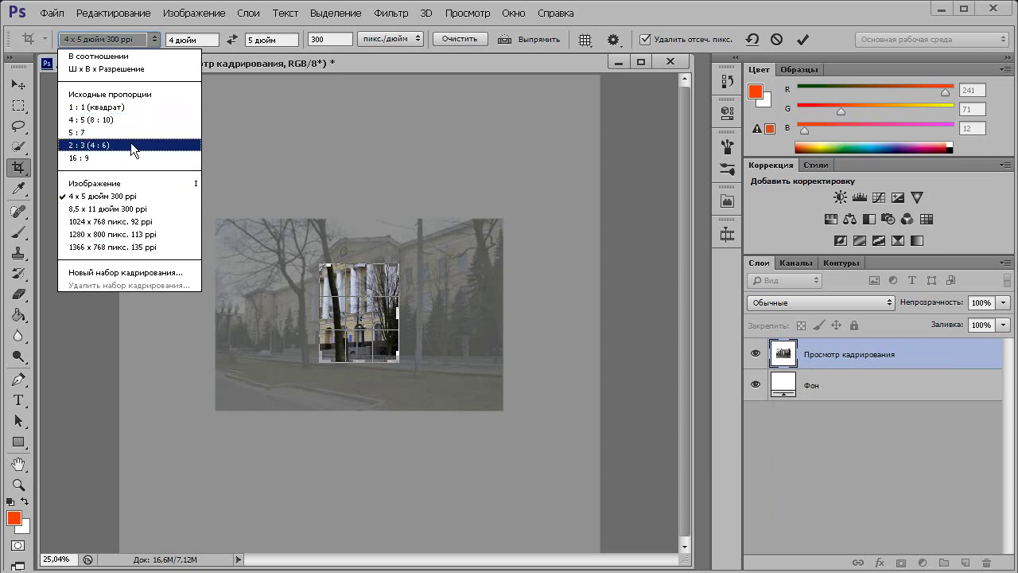
click(133, 222)
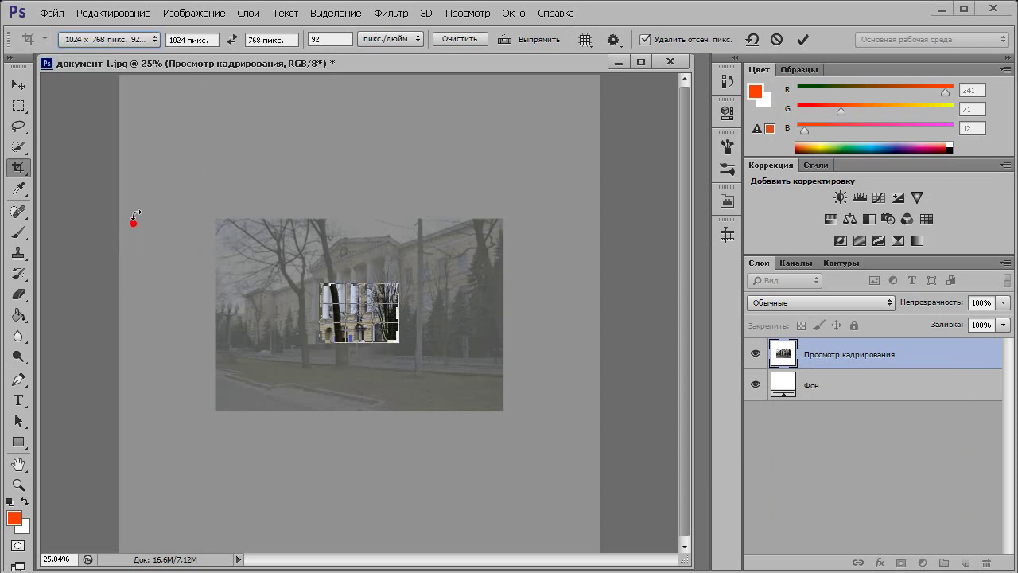
- Set the crop width to 300 px and height to 450 px
click(184, 42)
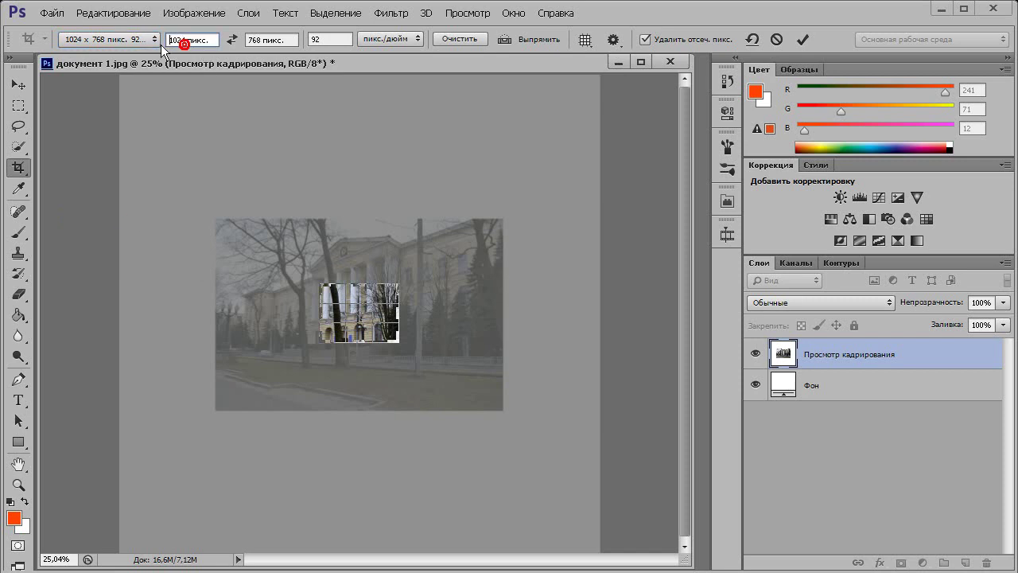
double_click(180, 40)
text(300)
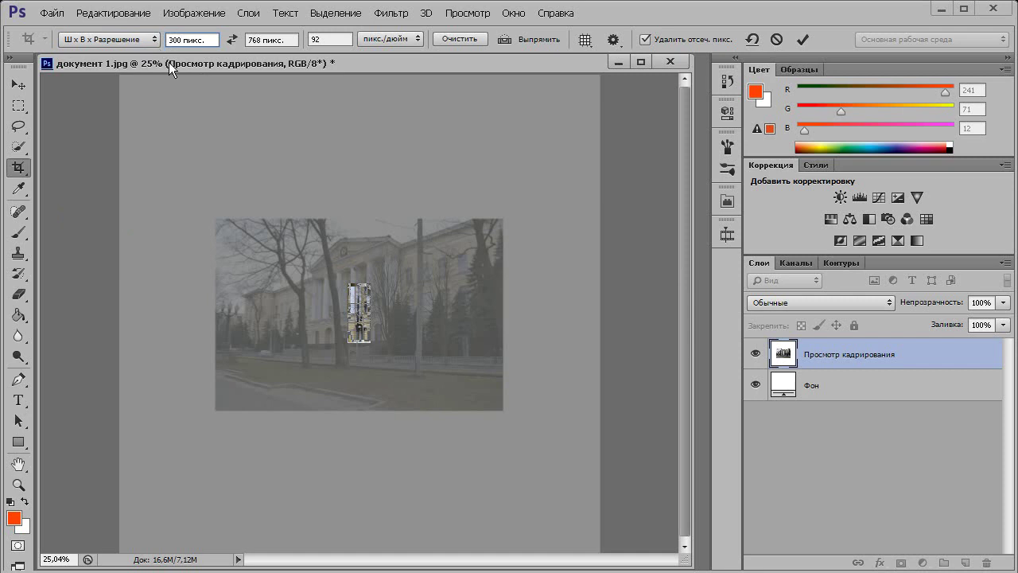
double_click(256, 39)
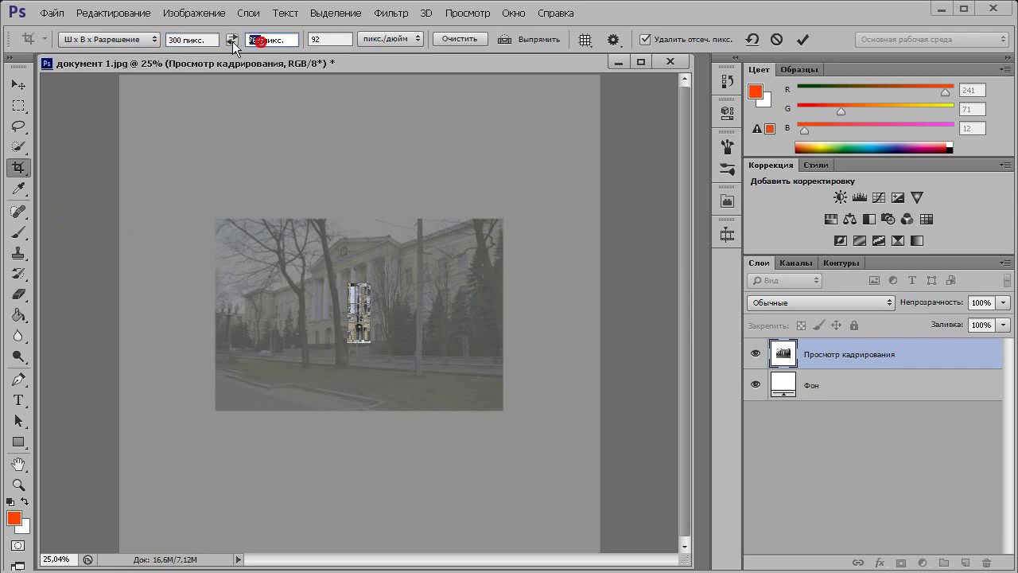
text(450)
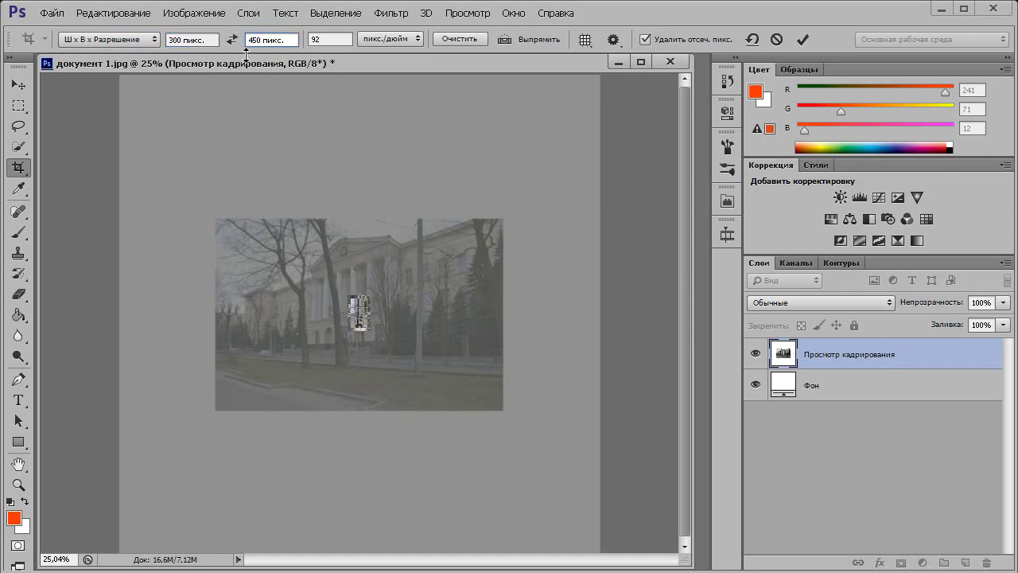
click(134, 40)
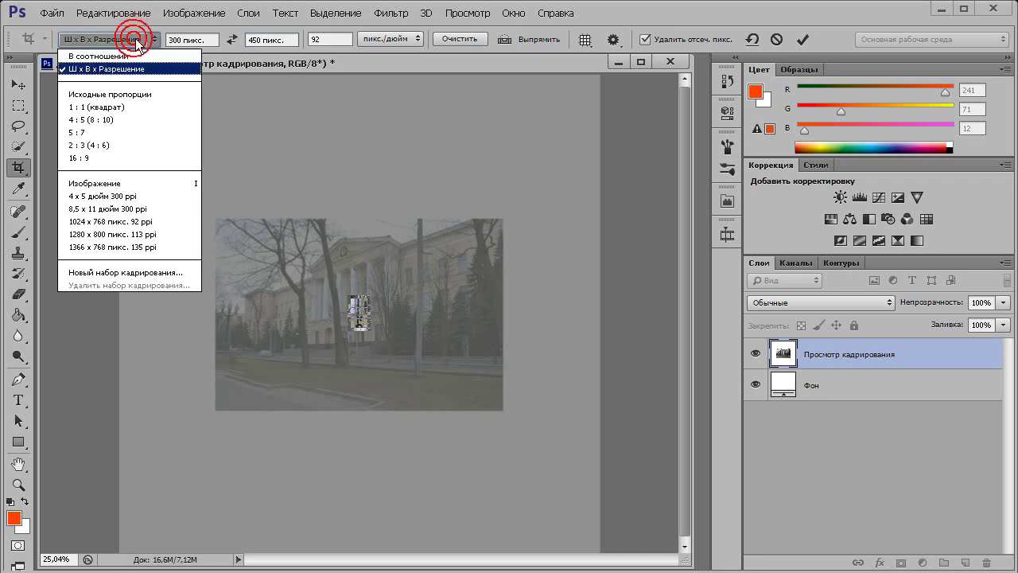
- Save the crop size as a new preset named '300 x 450 пикс. 92 ppi пользовательский'
click(133, 272)
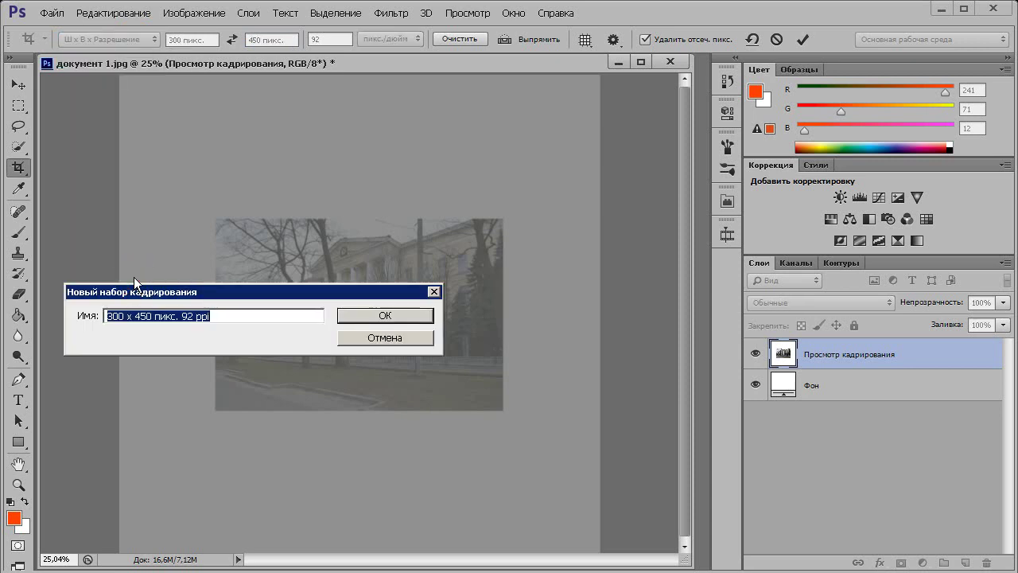
drag(220, 318, 107, 319)
click(232, 316)
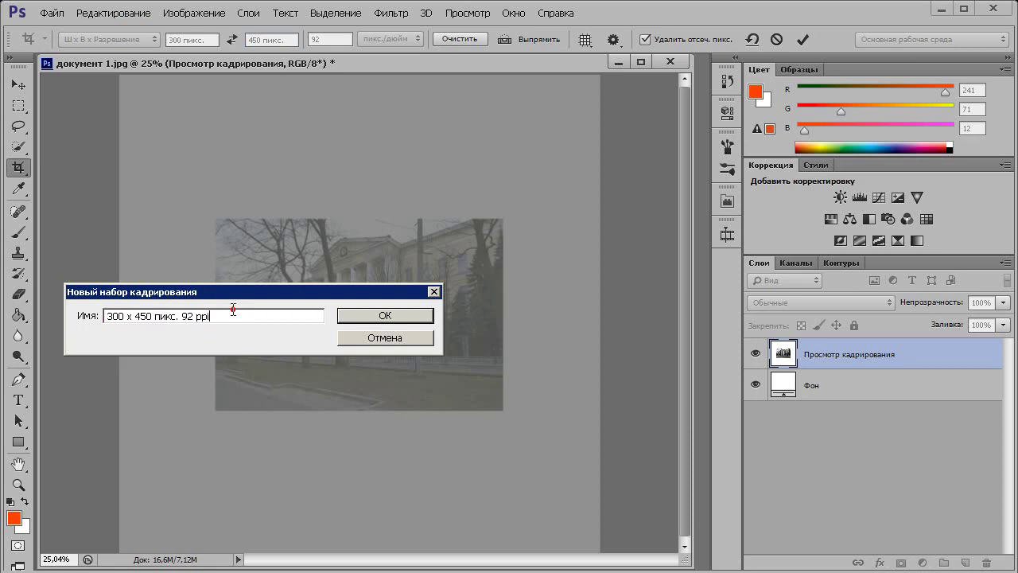
text(gjkm)
key(BackSpace)
key(BackSpace)
key(BackSpace)
text(пользовательски)
click(358, 318)
- Check the new preset in the list and test swapping crop width and height
click(123, 39)
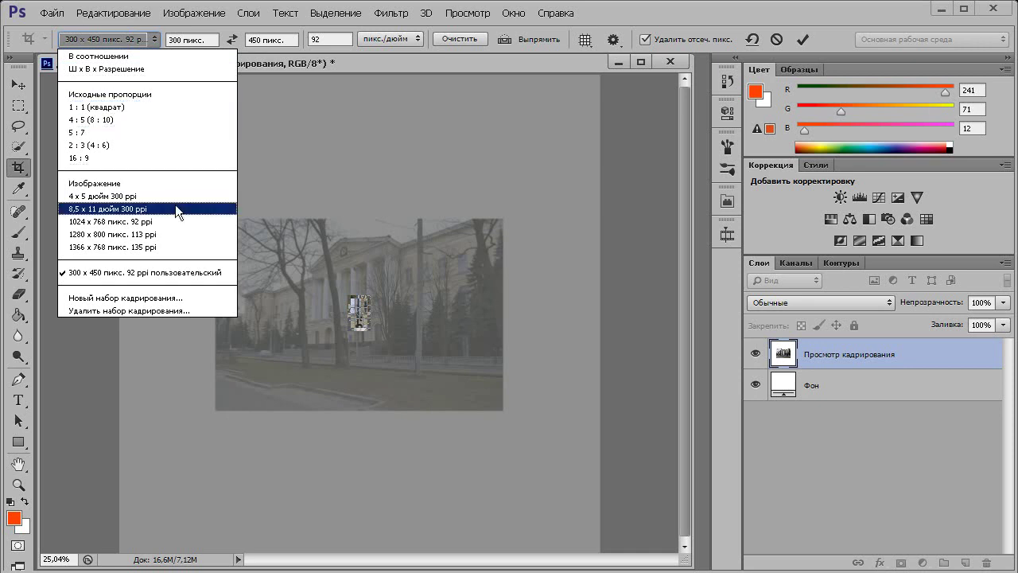
click(266, 46)
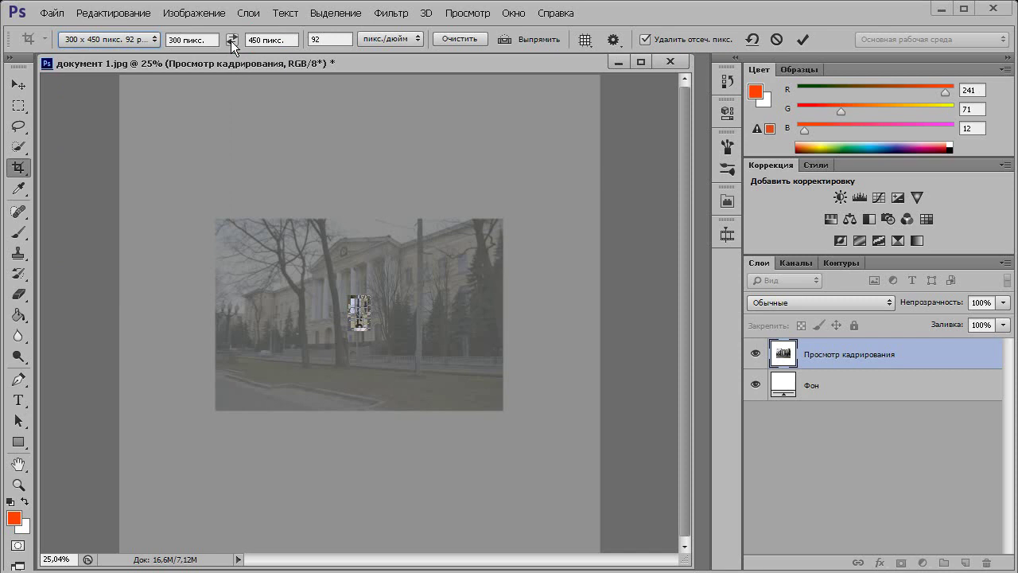
click(230, 41)
click(234, 39)
- Toggle the crop orientation with X and resize the crop frame from its corner
key(x)
key(x)
key(x)
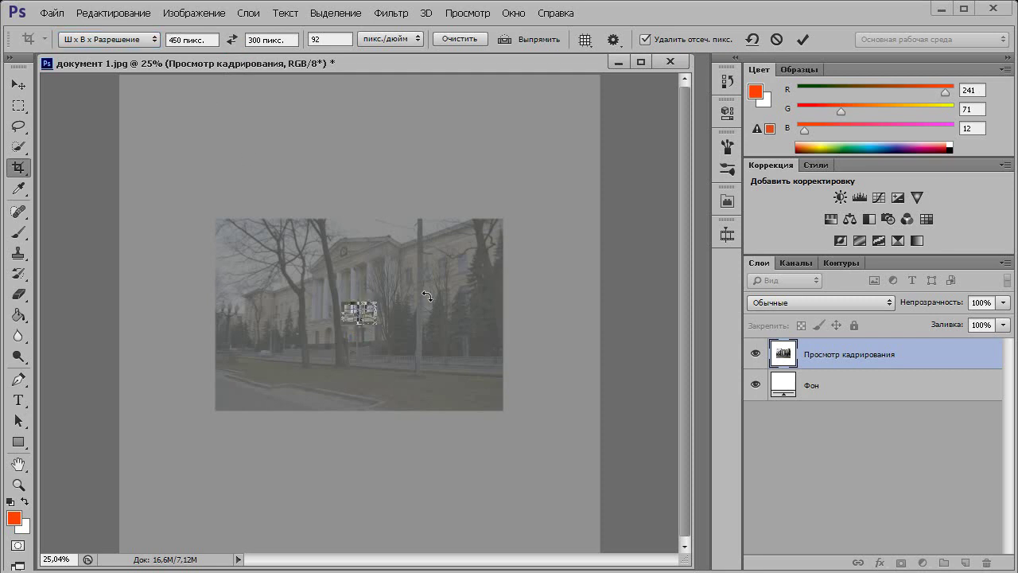
key(x)
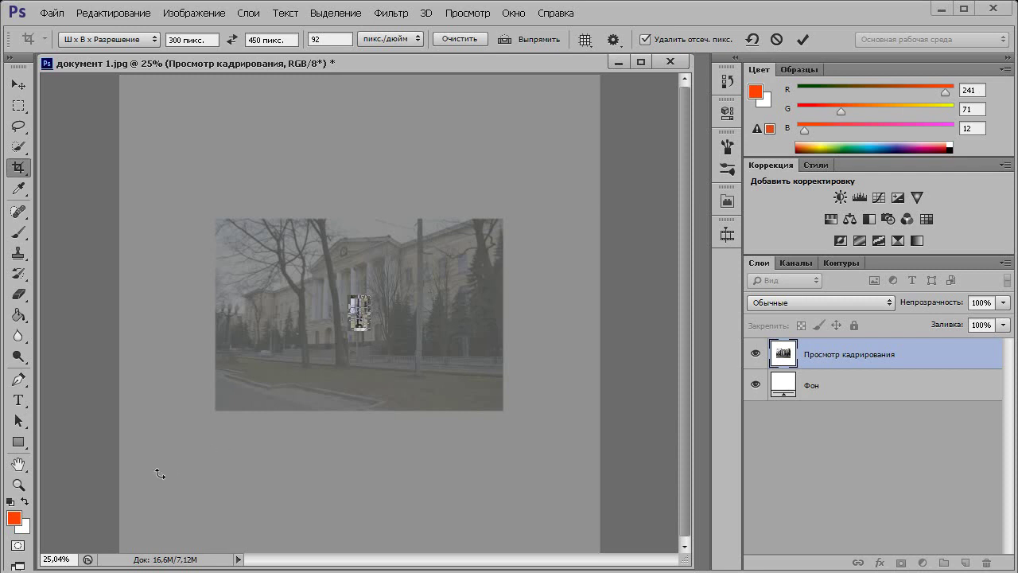
key(x)
drag(502, 221, 483, 232)
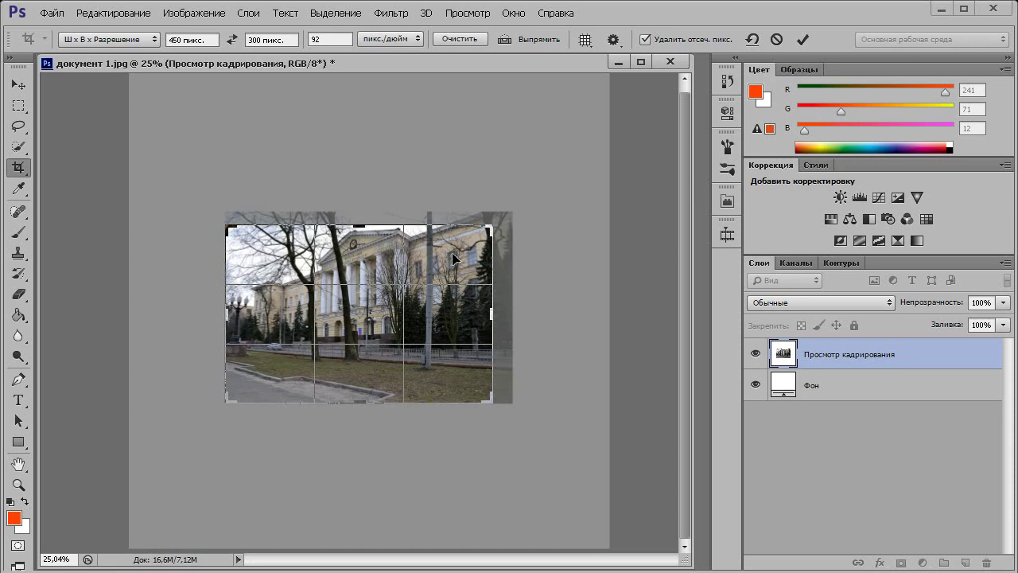
- Reposition the building photo inside the 450 × 300 px crop frame
drag(456, 253, 362, 254)
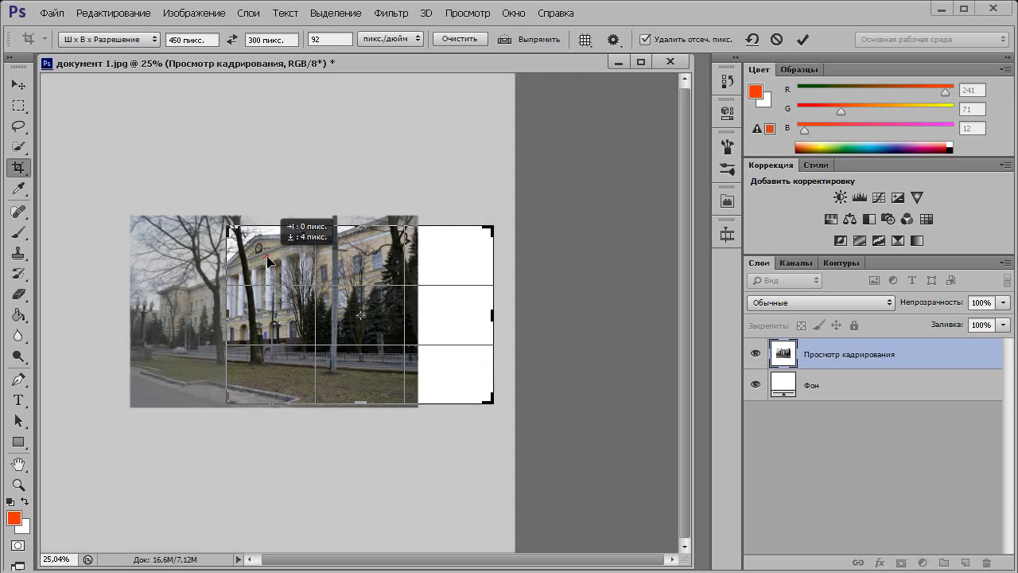
mouse_move(269, 221)
mouse_down()
mouse_move(262, 238)
mouse_move(359, 279)
mouse_move(372, 251)
mouse_move(349, 239)
mouse_up()
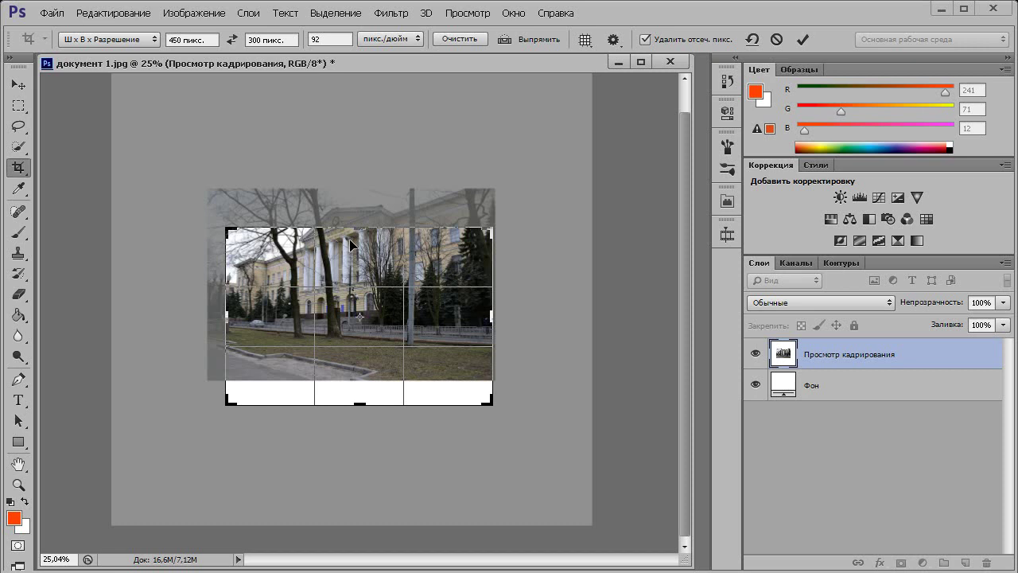
drag(349, 239, 356, 272)
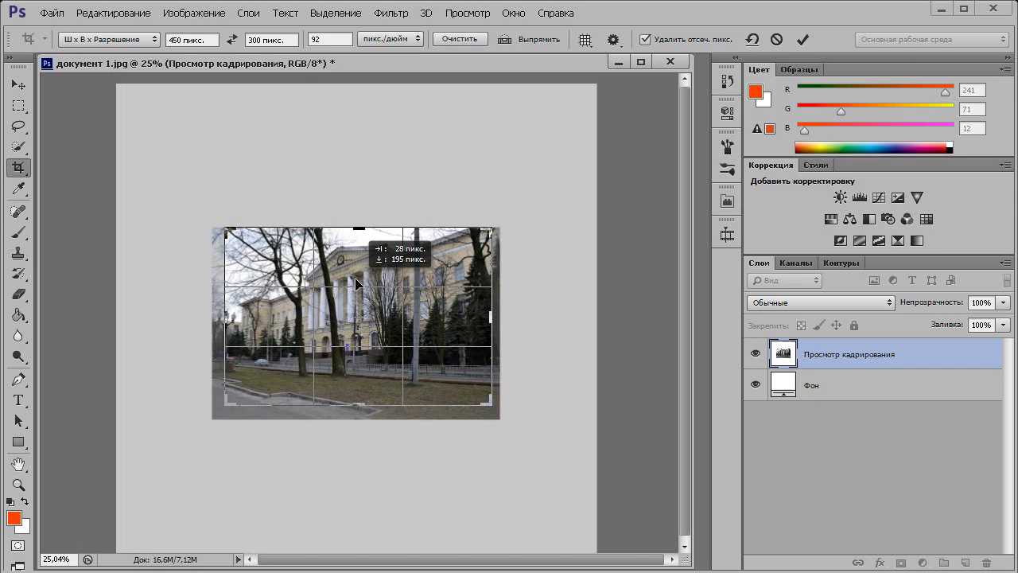
drag(355, 272, 355, 280)
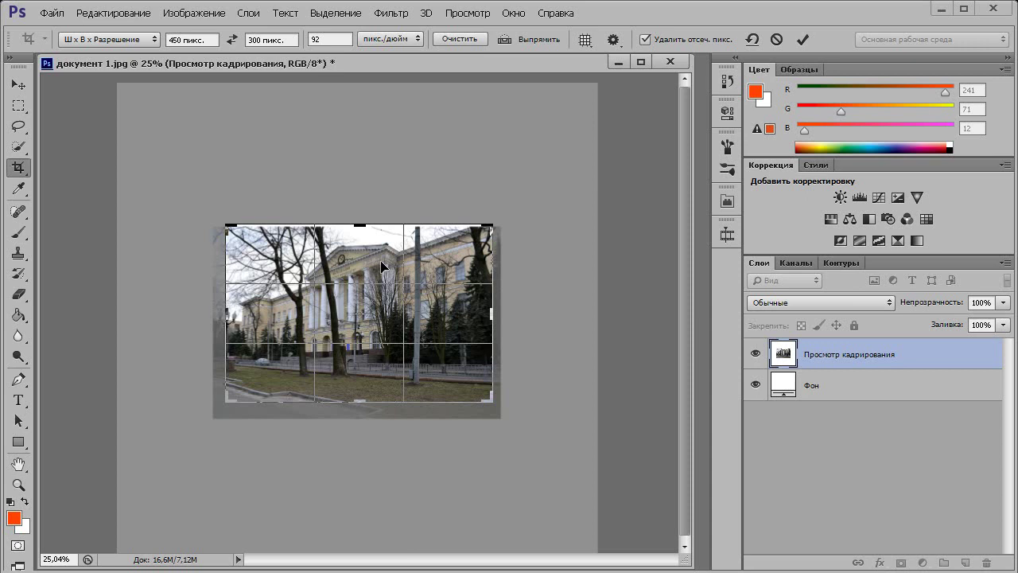
- Preview the Grid, Diagonal and Triangle crop overlays, then return to Rule of Thirds
click(586, 40)
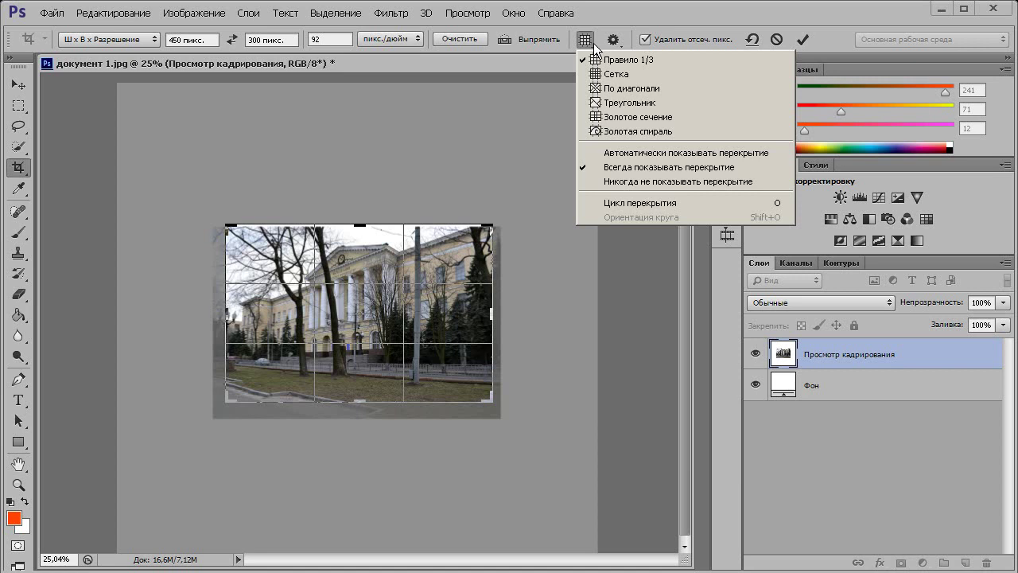
click(626, 80)
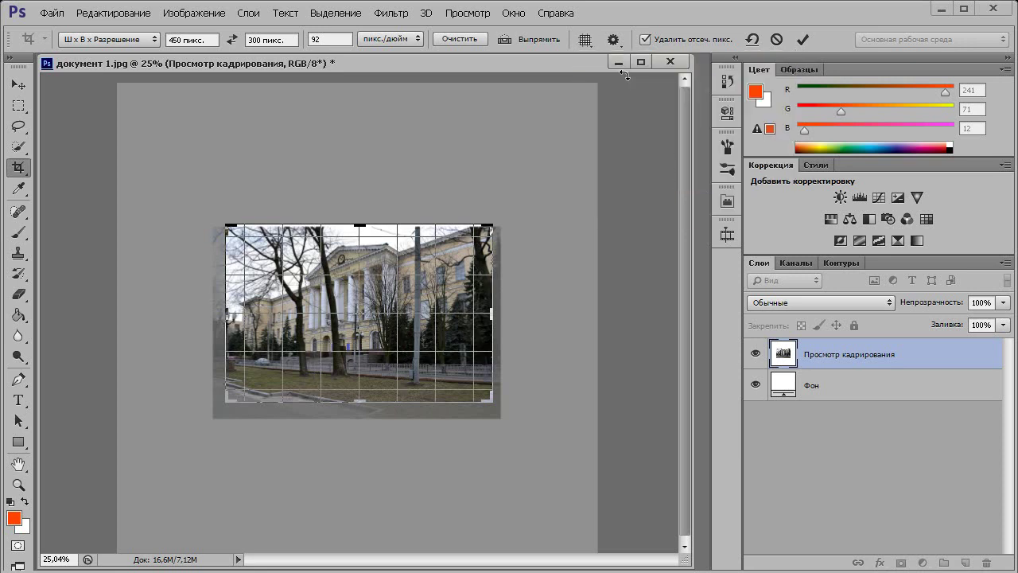
click(591, 46)
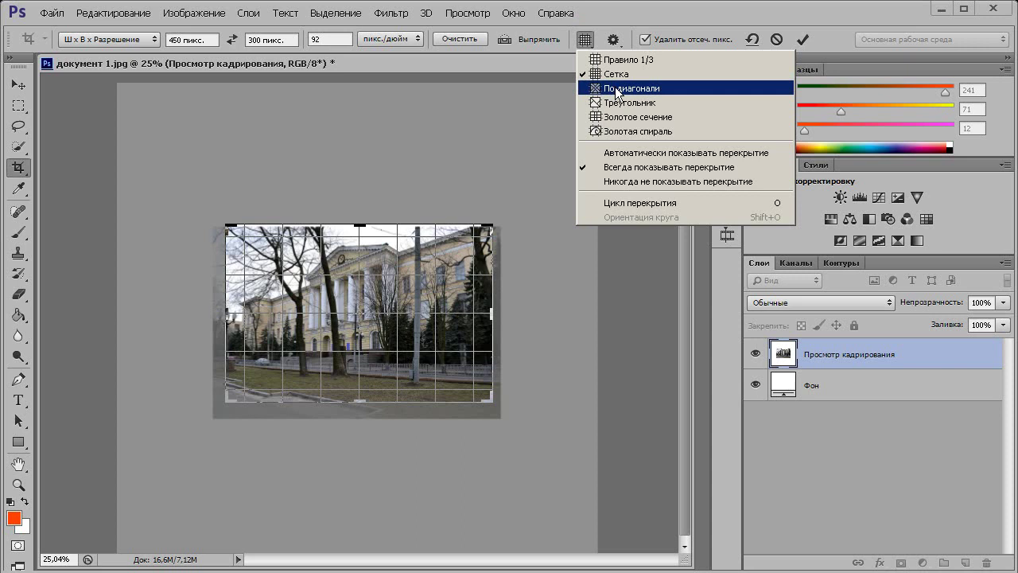
click(618, 92)
click(586, 40)
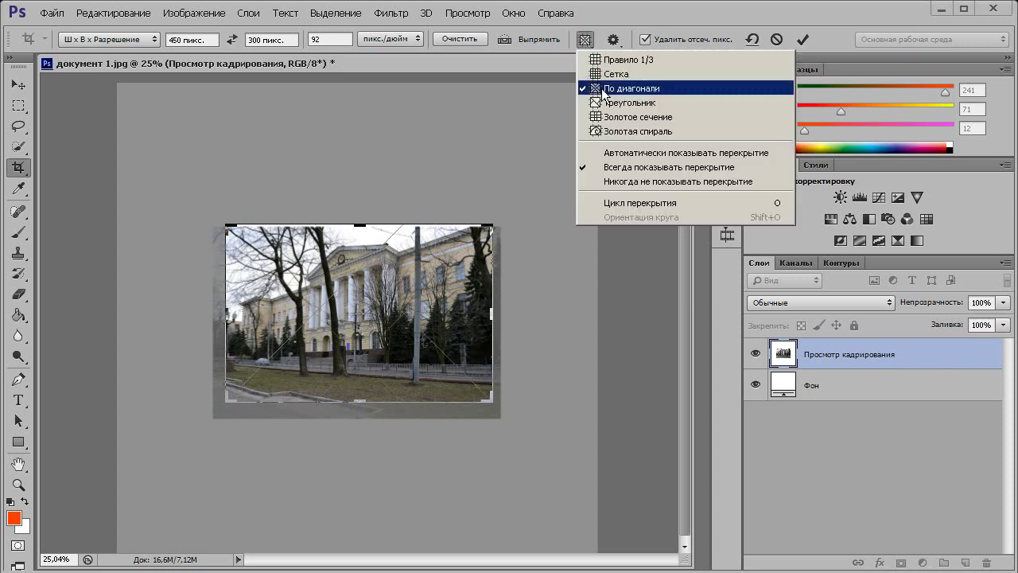
click(611, 103)
click(585, 42)
click(596, 60)
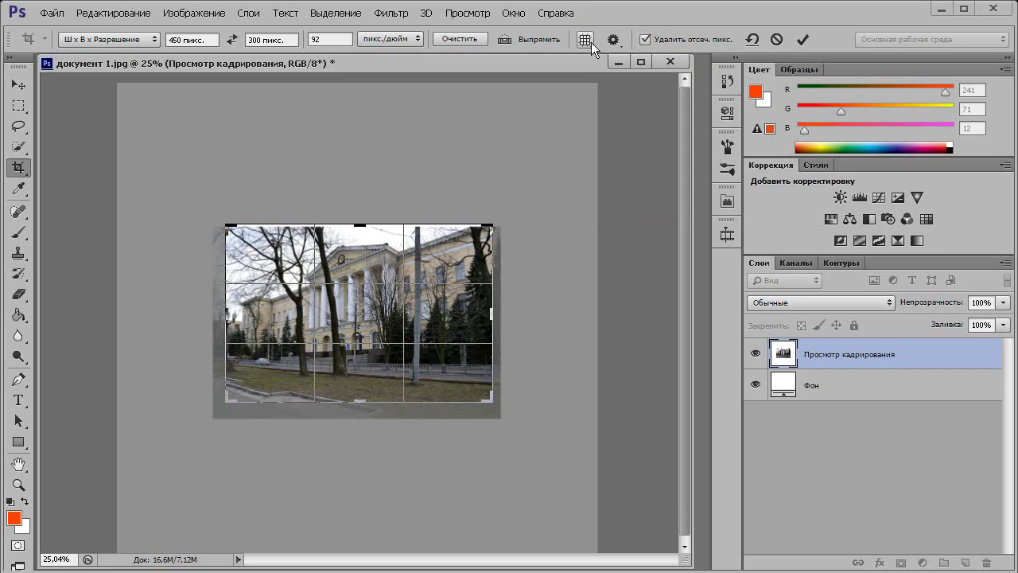
- Test the overlay's Auto Show and Never Show modes, then set it to Always Show
click(591, 42)
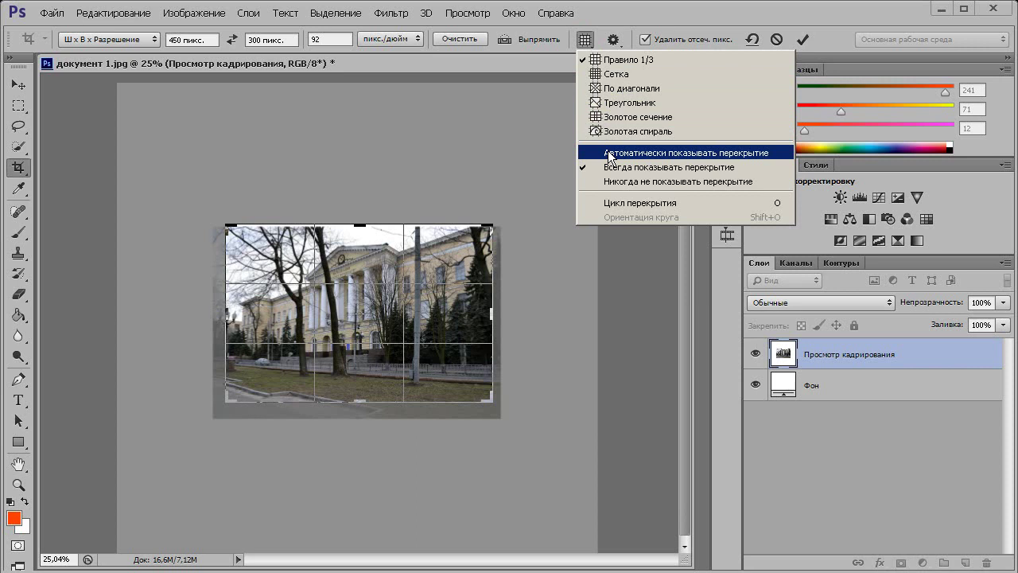
click(610, 153)
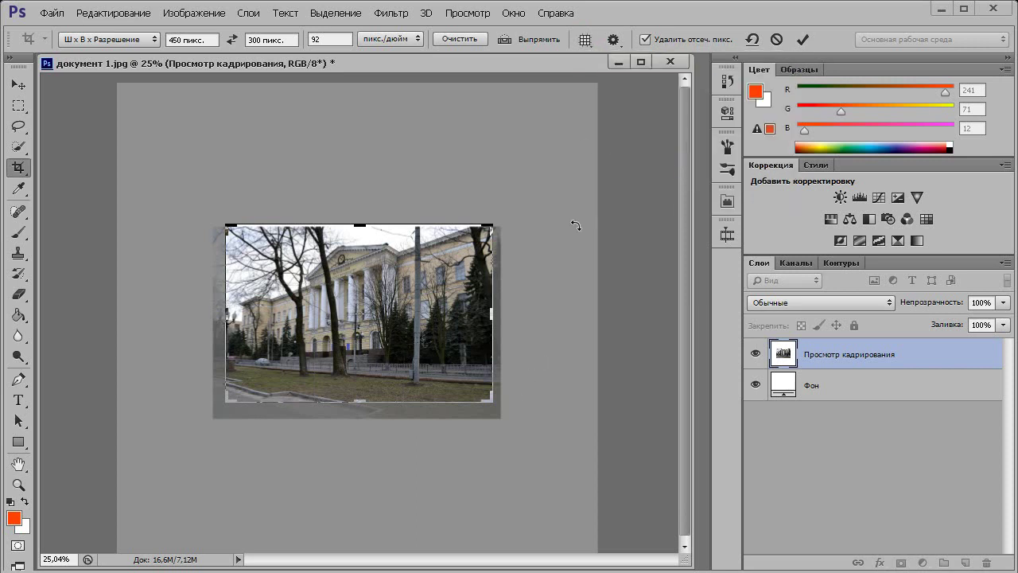
click(585, 40)
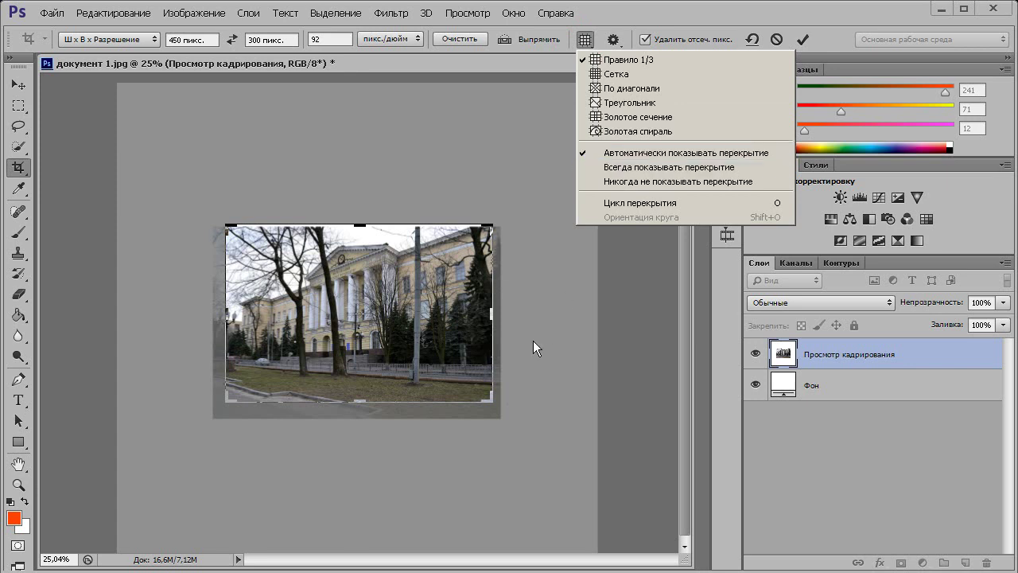
click(488, 398)
mouse_move(488, 398)
mouse_down()
mouse_move(466, 409)
mouse_move(492, 422)
mouse_move(473, 402)
mouse_up()
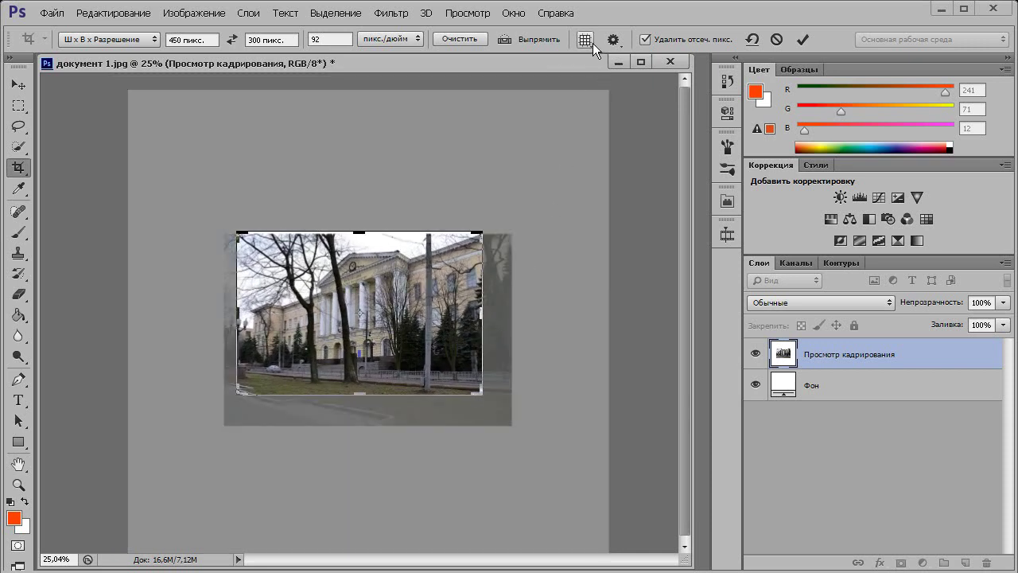
click(591, 41)
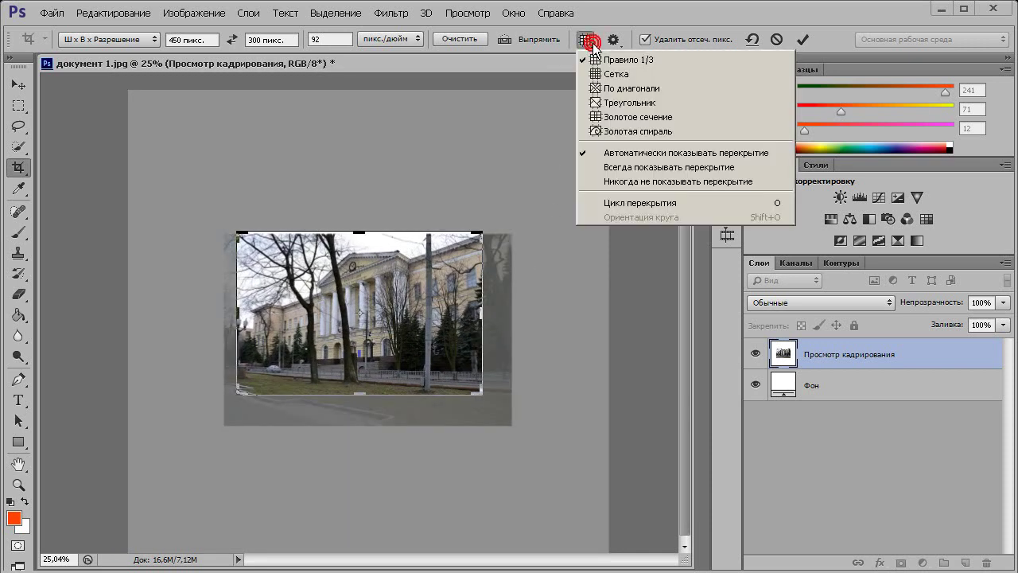
click(621, 182)
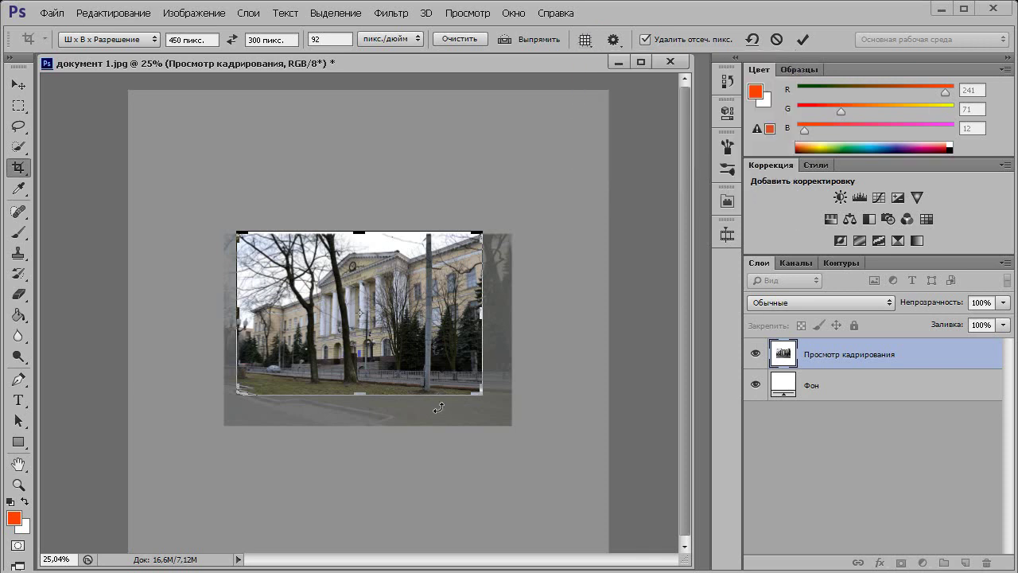
drag(483, 396, 488, 393)
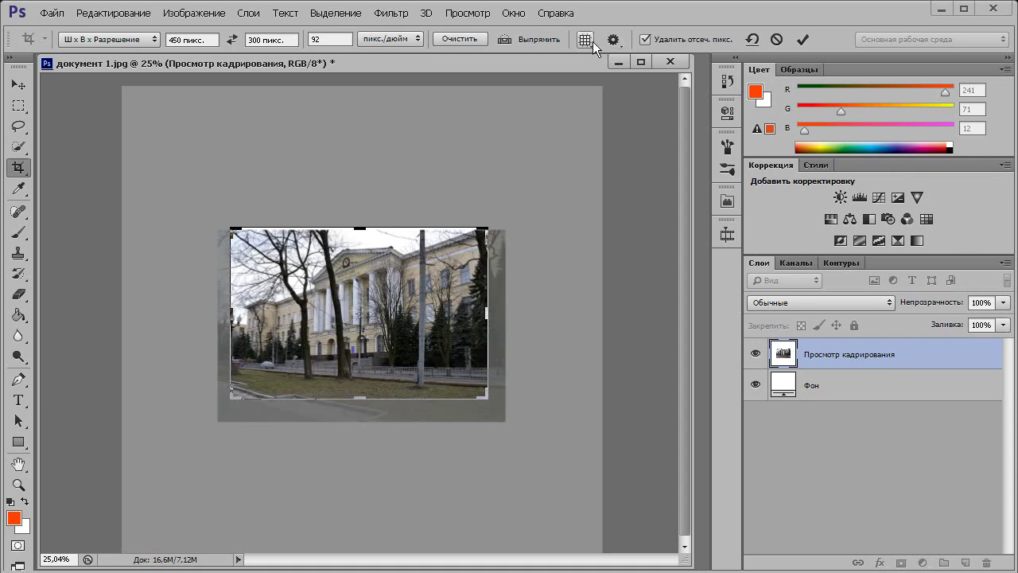
click(591, 41)
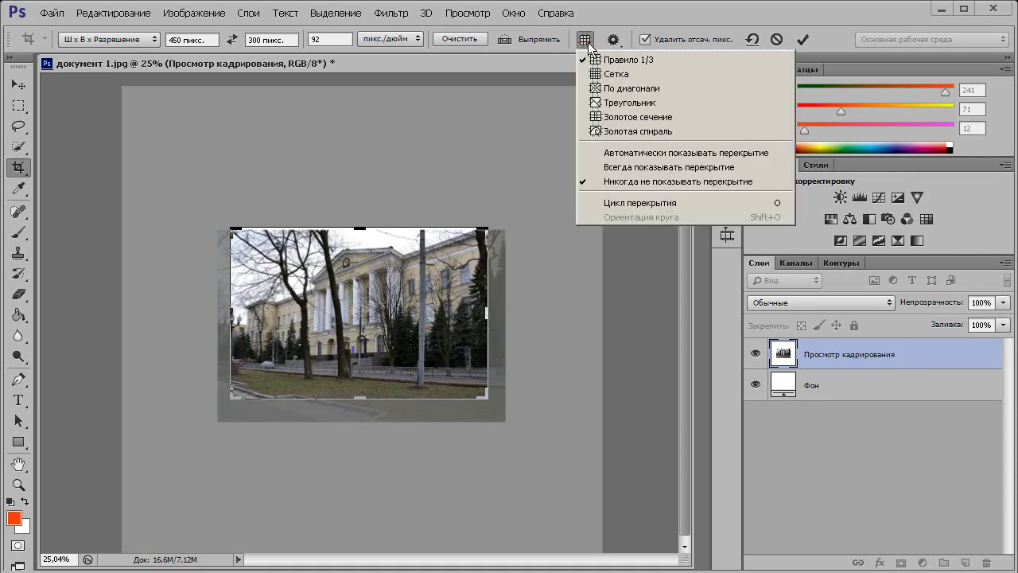
click(646, 169)
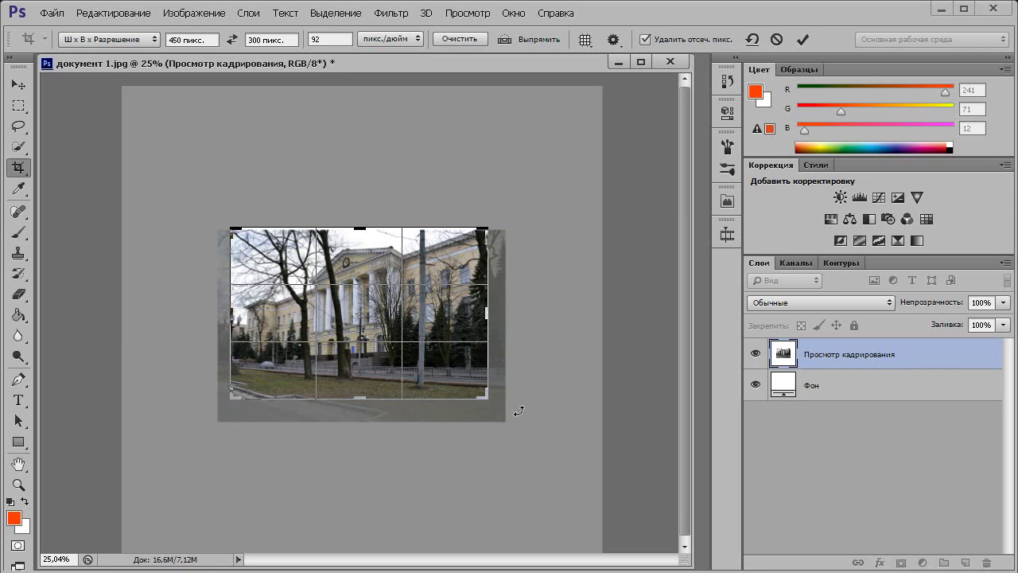
- Resize the crop box from its corner and rotate the building photo −45° inside it
drag(484, 397, 473, 382)
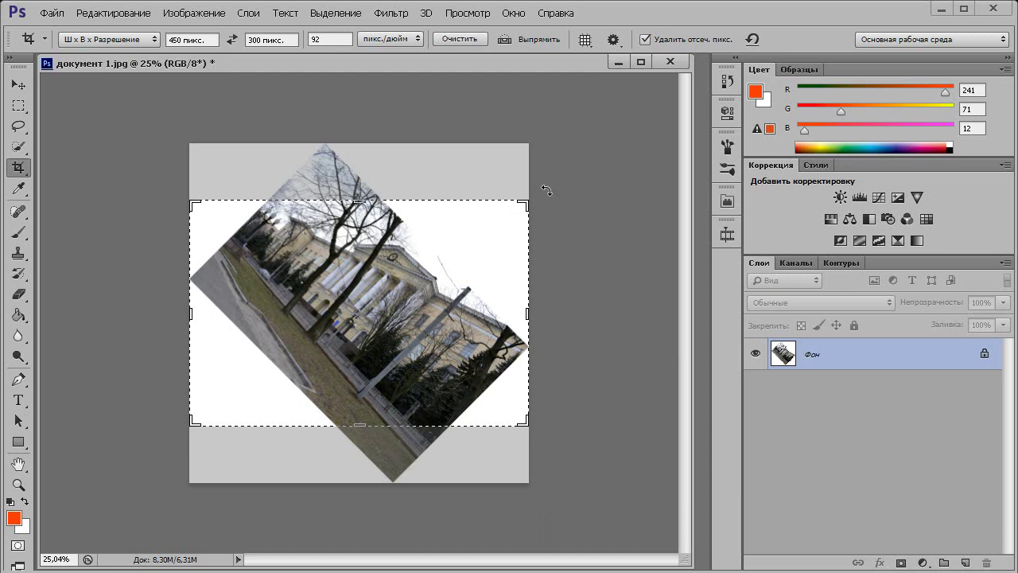
mouse_move(548, 189)
mouse_down()
mouse_move(525, 121)
mouse_move(445, 64)
mouse_move(387, 55)
mouse_move(414, 48)
mouse_move(411, 62)
mouse_up()
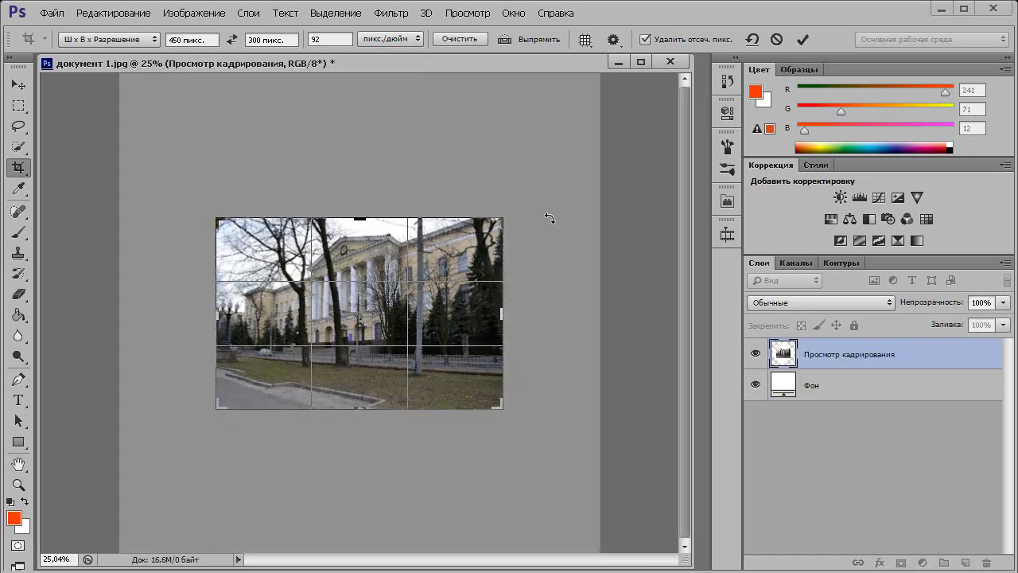
- Undo the last rotation and straighten the photo along the roofline with the Straighten tool
key(ctrl+z)
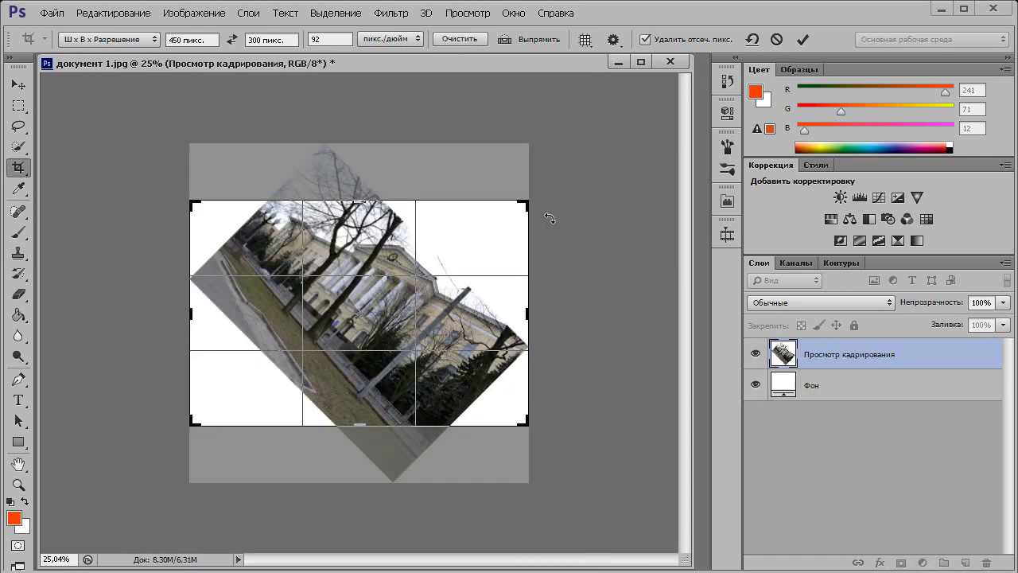
click(535, 39)
drag(399, 215, 468, 292)
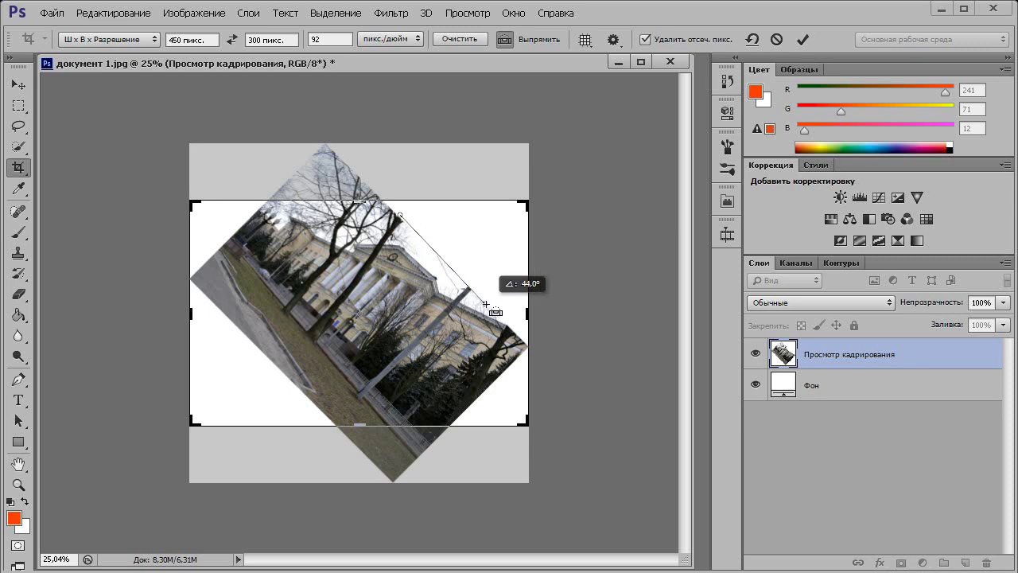
drag(468, 292, 507, 327)
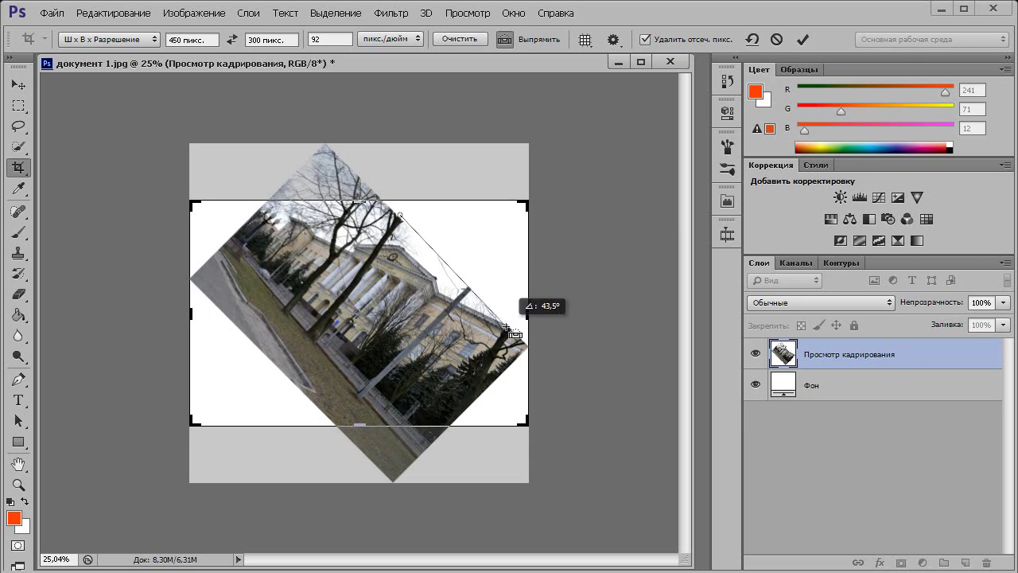
drag(506, 327, 505, 326)
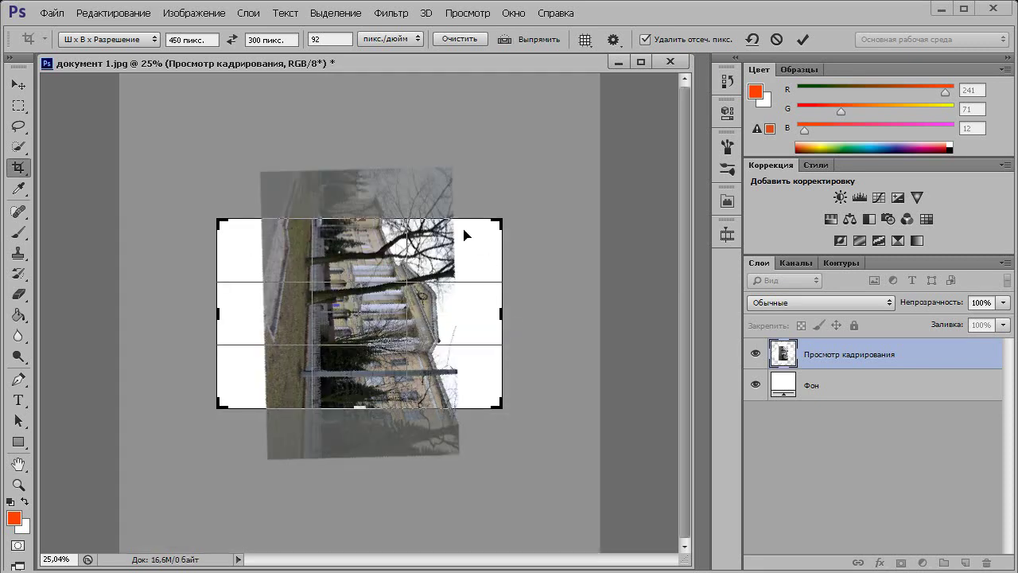
- Fine-tune the straightening to about −0.7° by tracing a vertical edge, then apply it
drag(461, 231, 454, 227)
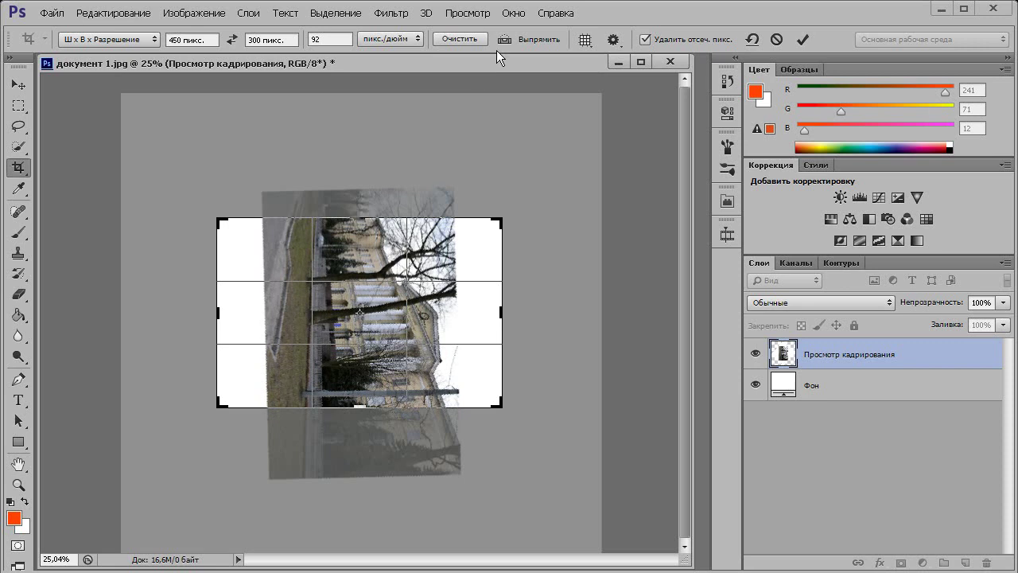
key(ctrl)
drag(457, 240, 466, 391)
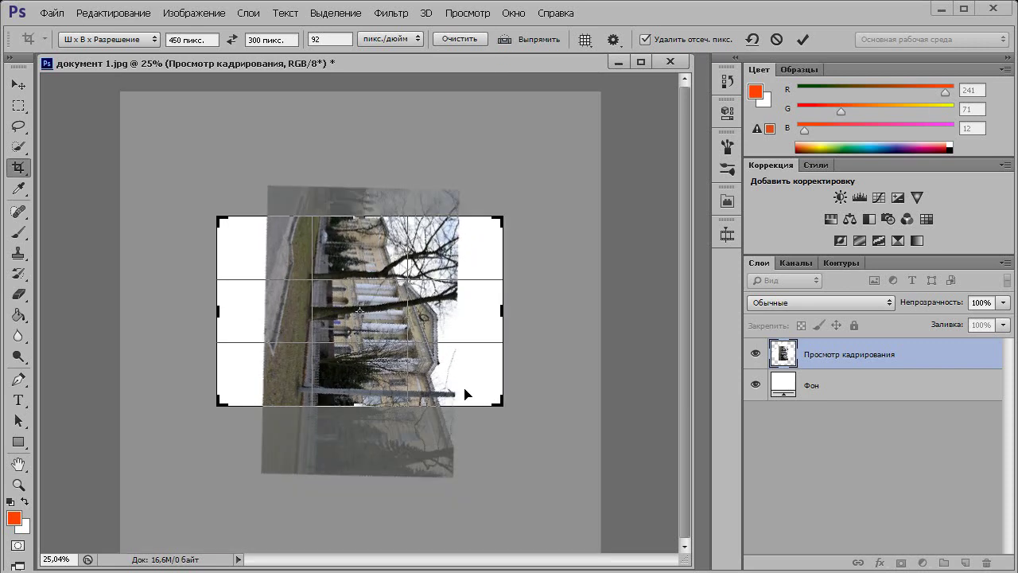
click(505, 42)
drag(458, 245, 457, 376)
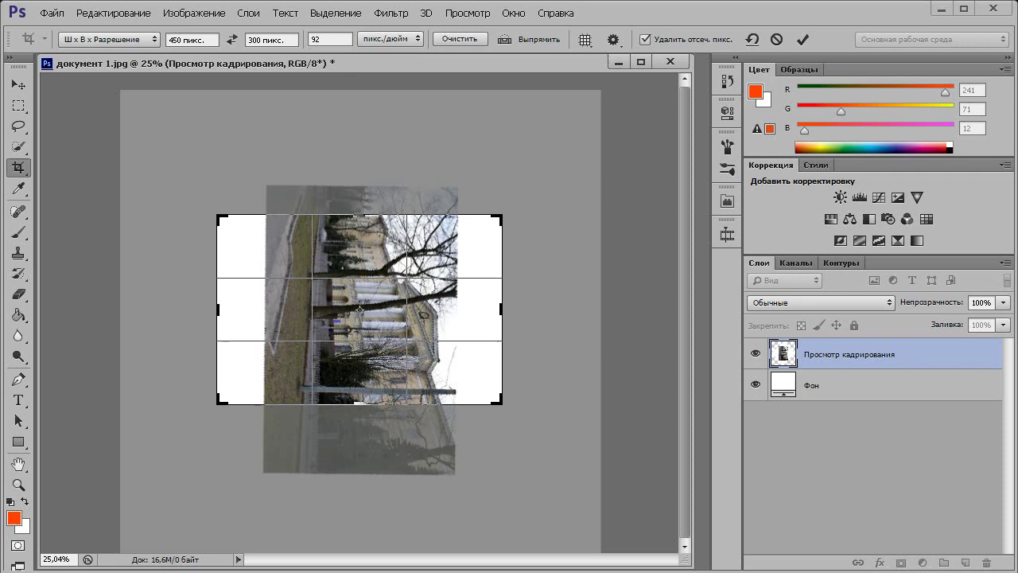
key(Return)
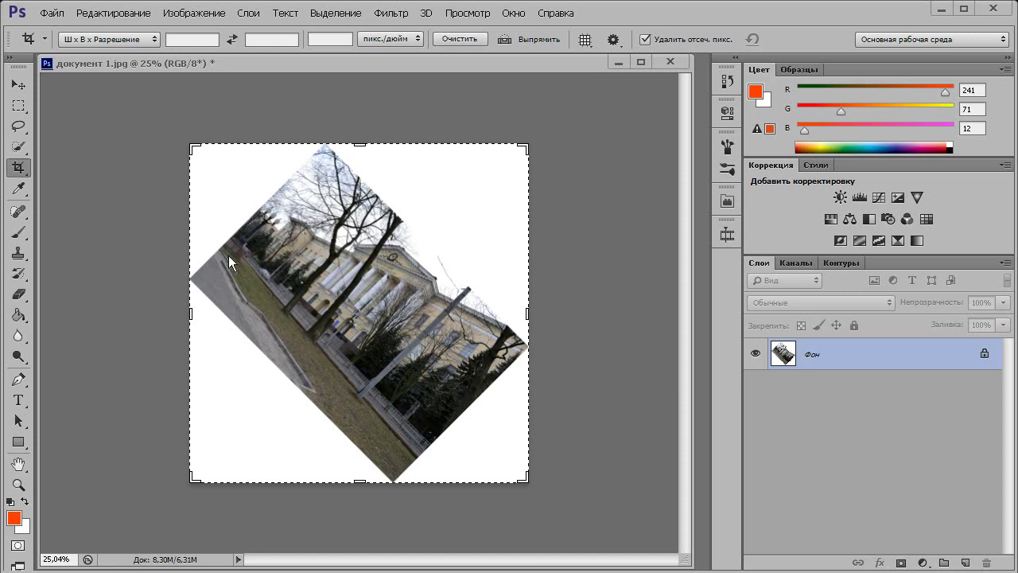
drag(278, 239, 435, 385)
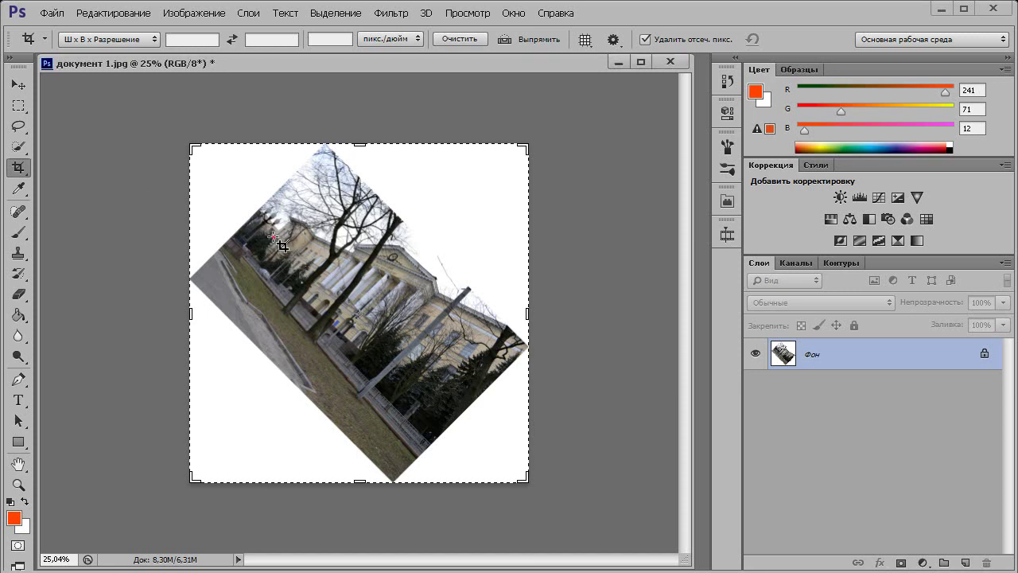
double_click(386, 310)
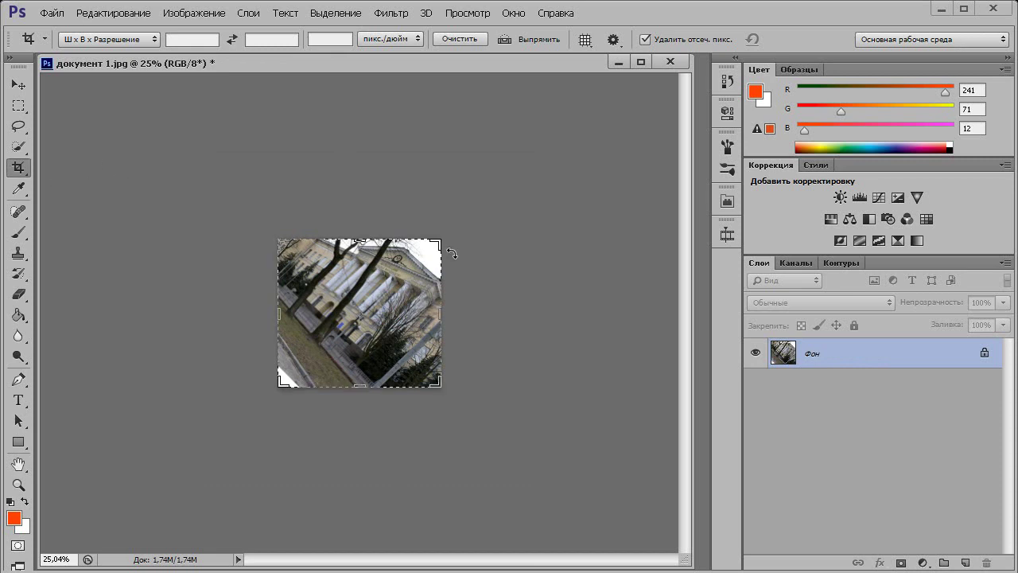
drag(443, 243, 474, 186)
drag(247, 443, 193, 488)
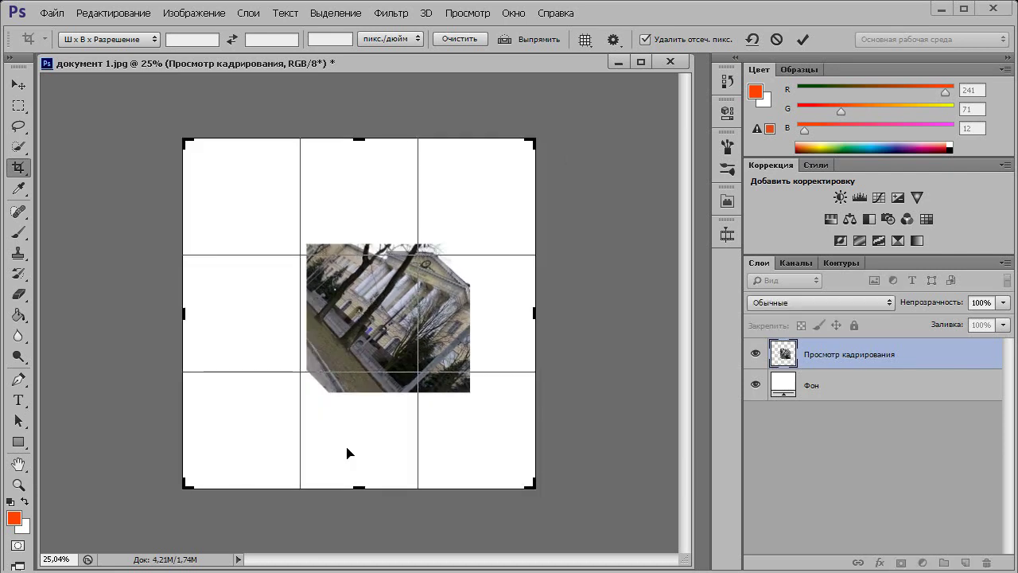
drag(540, 494, 568, 507)
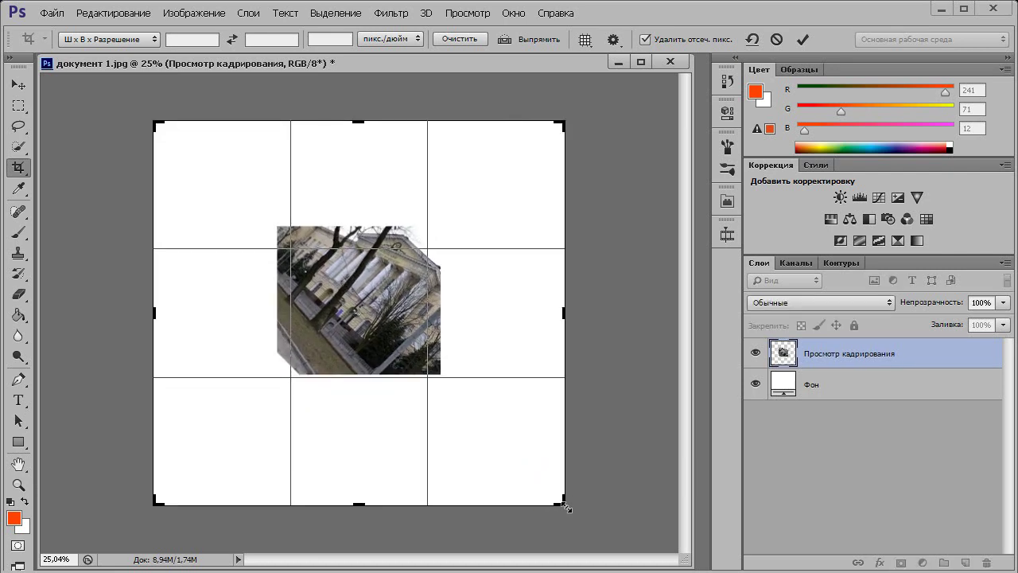
double_click(469, 352)
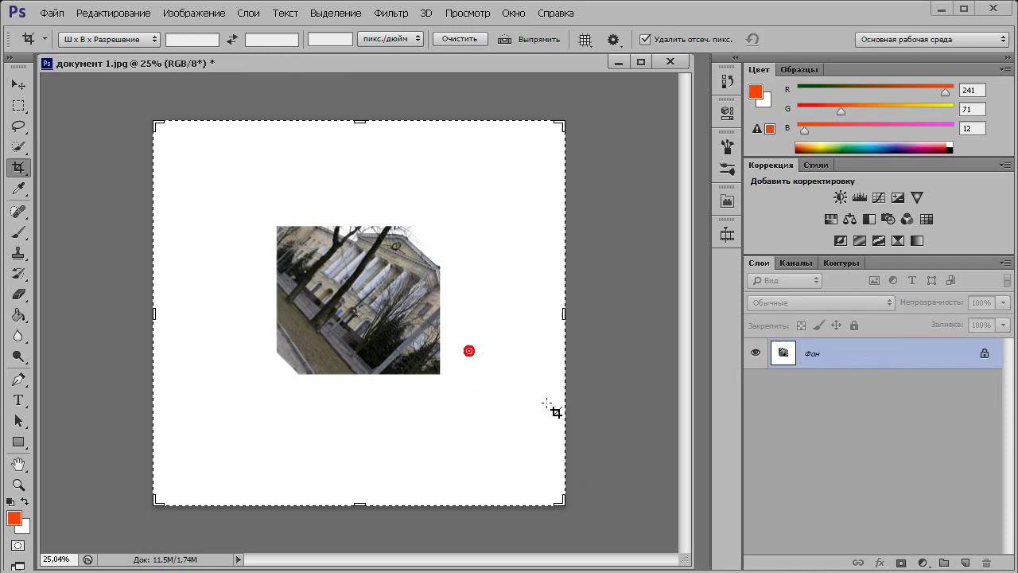
click(727, 78)
click(653, 91)
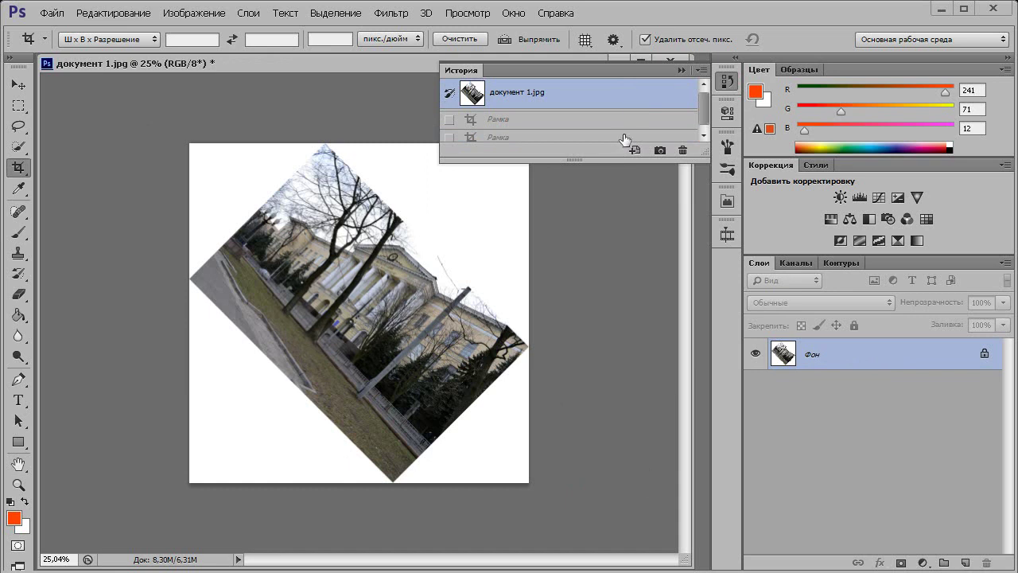
click(681, 70)
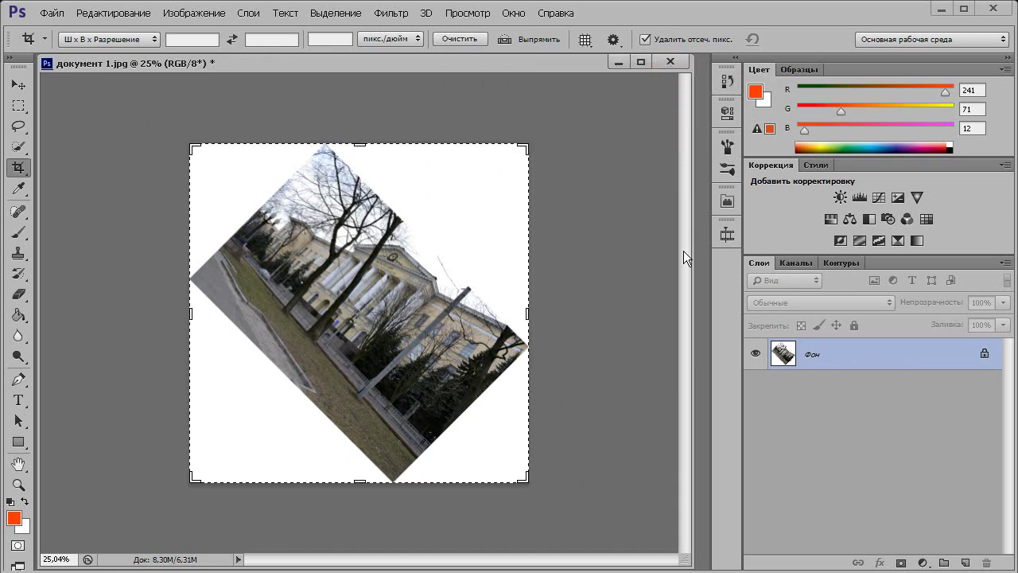
- Turn off Delete Cropped Pixels and apply a tight crop from two corners
click(646, 38)
drag(527, 148, 468, 216)
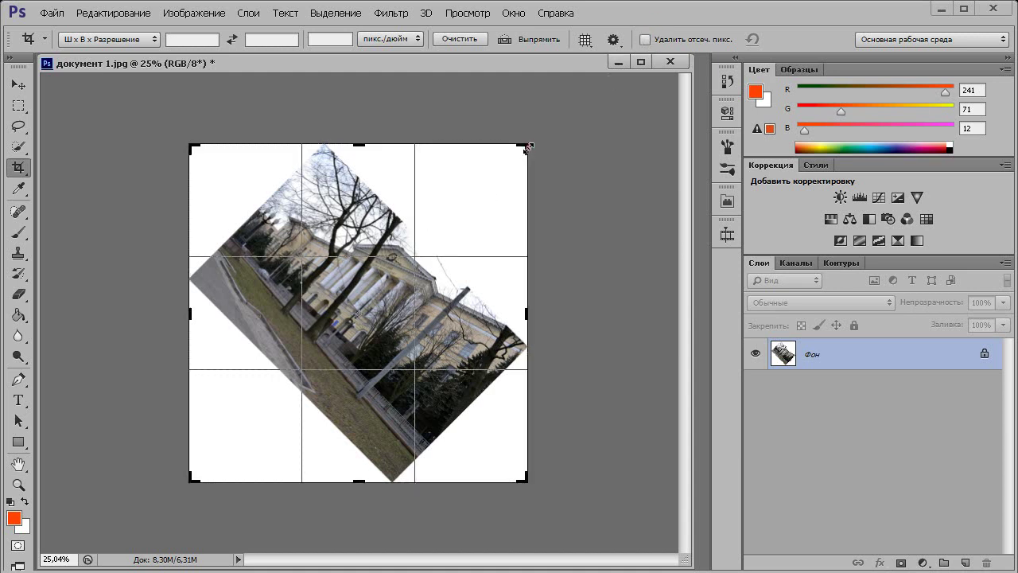
drag(245, 417, 294, 356)
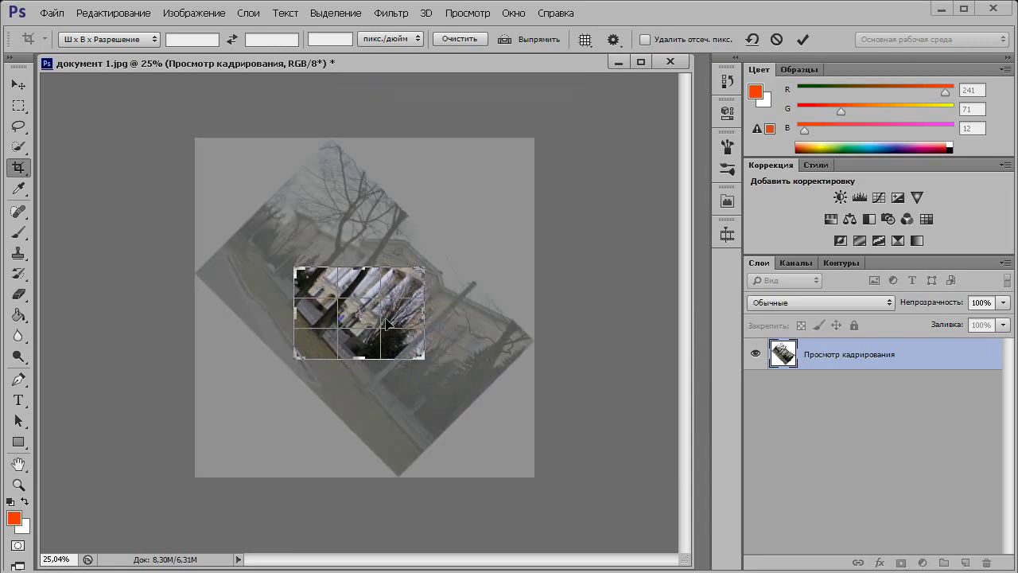
double_click(386, 325)
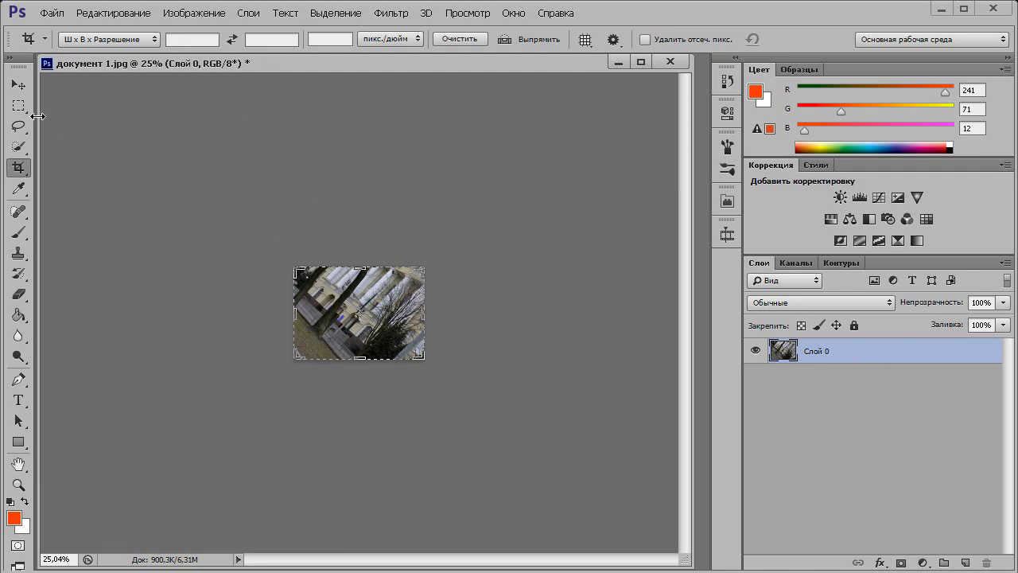
- Enlarge the crop frame on all sides to restore the whole rotated photo and apply it
drag(297, 271, 280, 208)
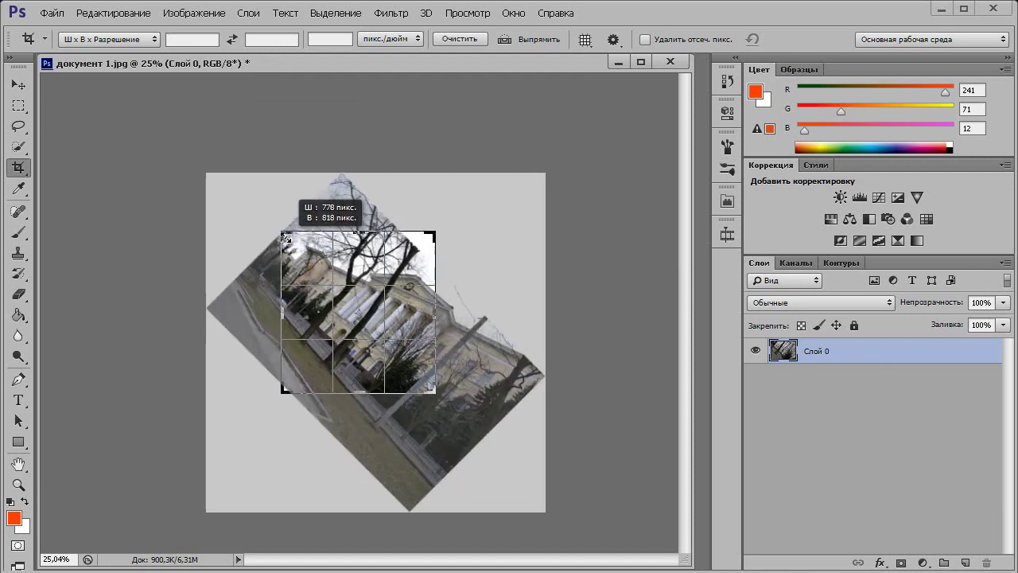
drag(439, 404, 477, 429)
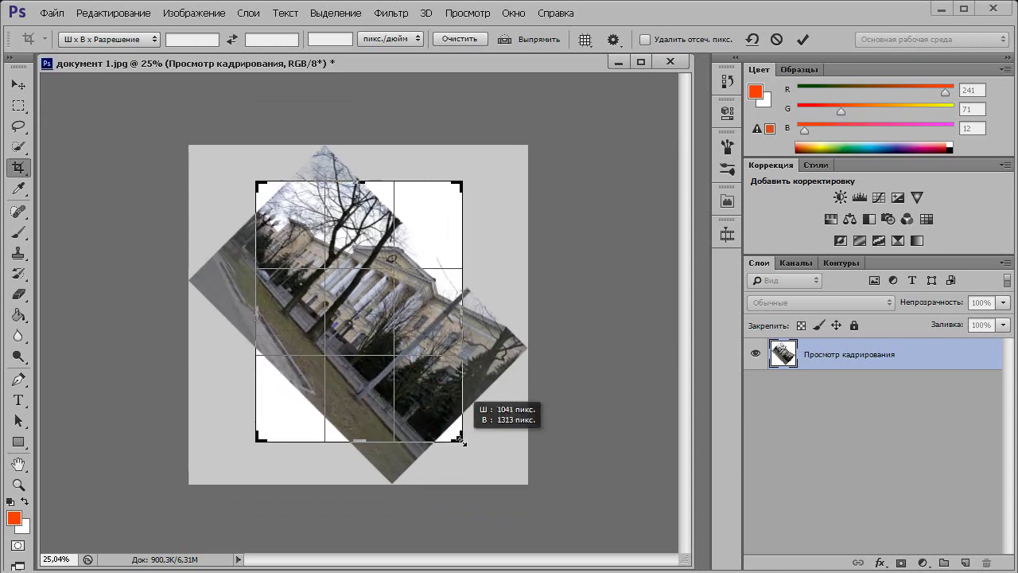
drag(255, 313, 226, 307)
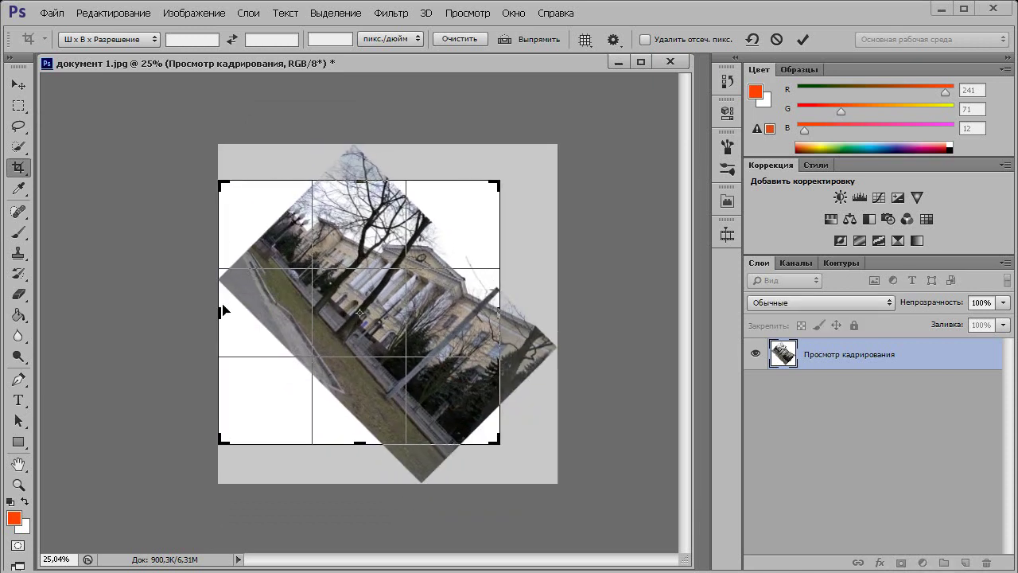
drag(496, 313, 529, 318)
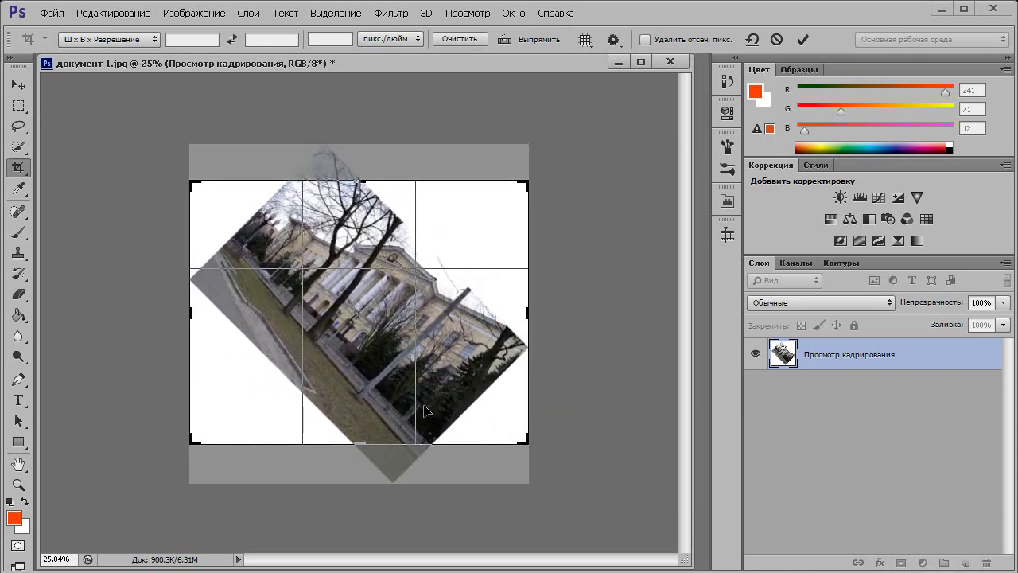
drag(360, 442, 360, 465)
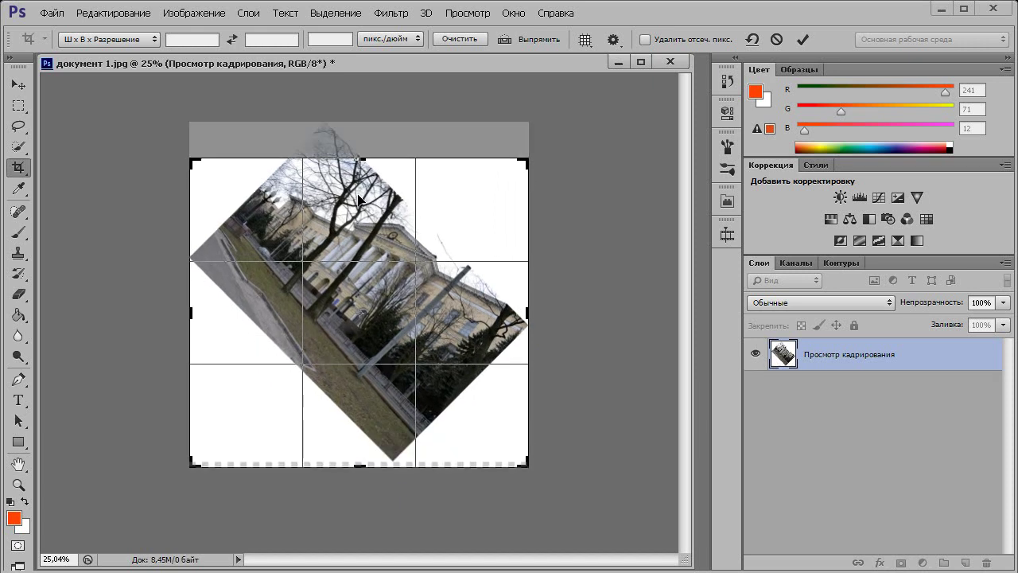
drag(361, 160, 357, 141)
key(Return)
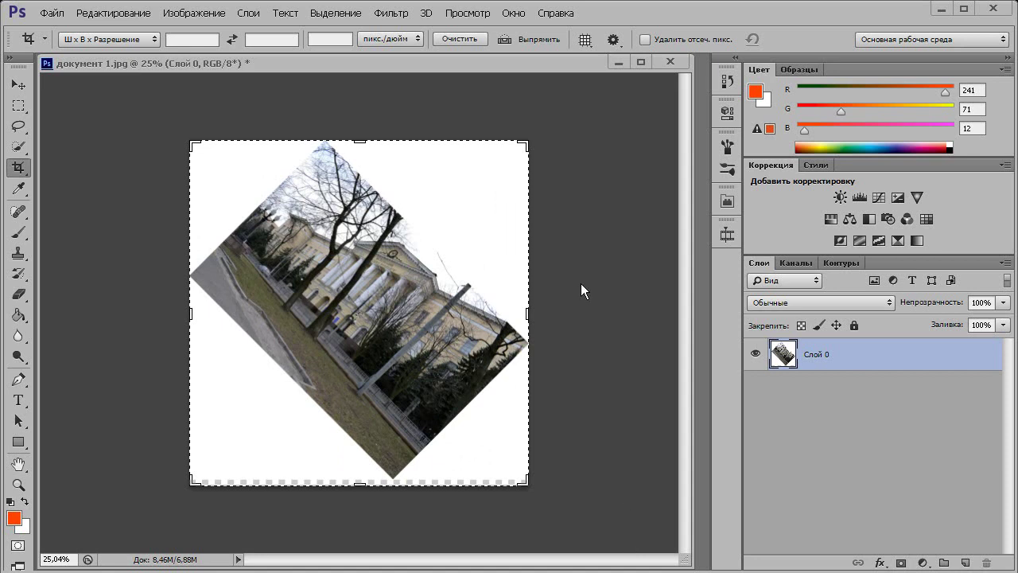
drag(524, 482, 481, 415)
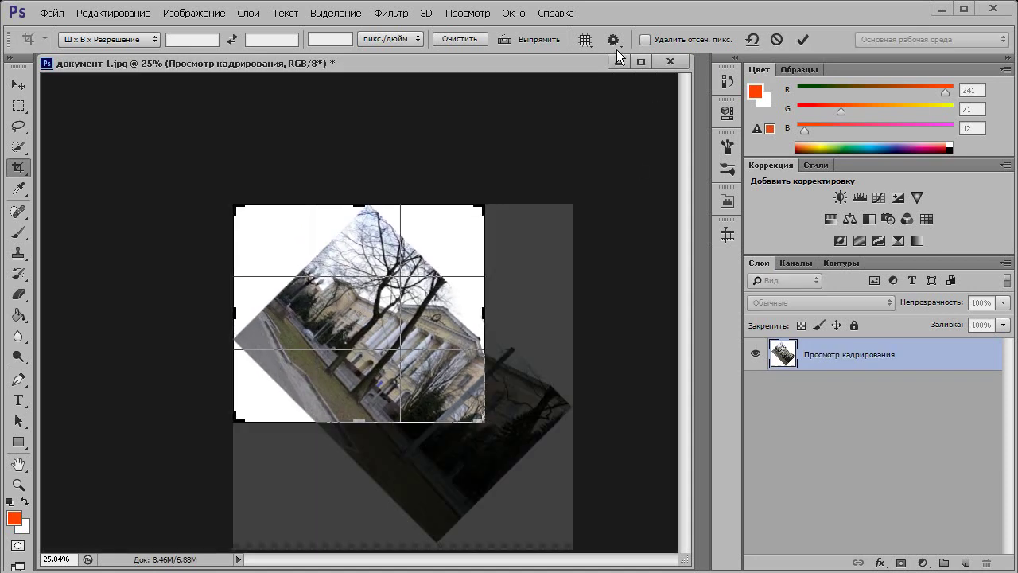
- Show the crop overlay options and toggle Use Classic Mode on, then off again
click(613, 40)
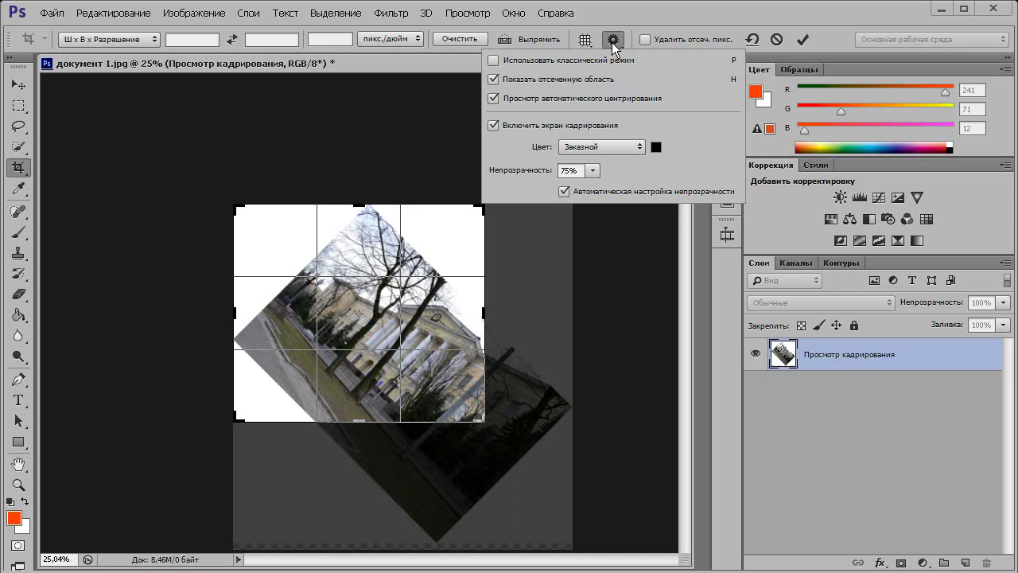
click(547, 60)
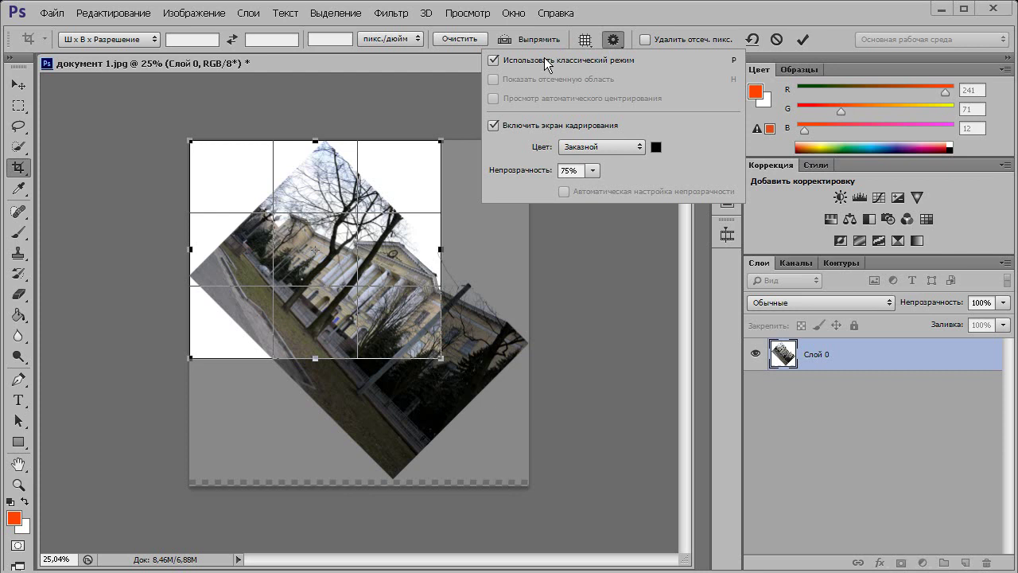
click(539, 61)
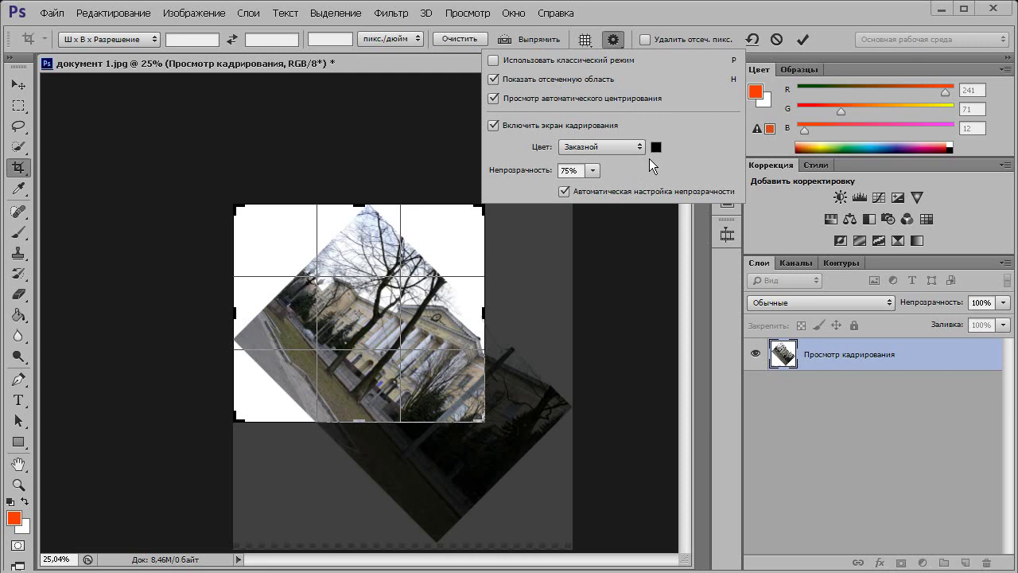
click(636, 150)
click(635, 151)
click(184, 278)
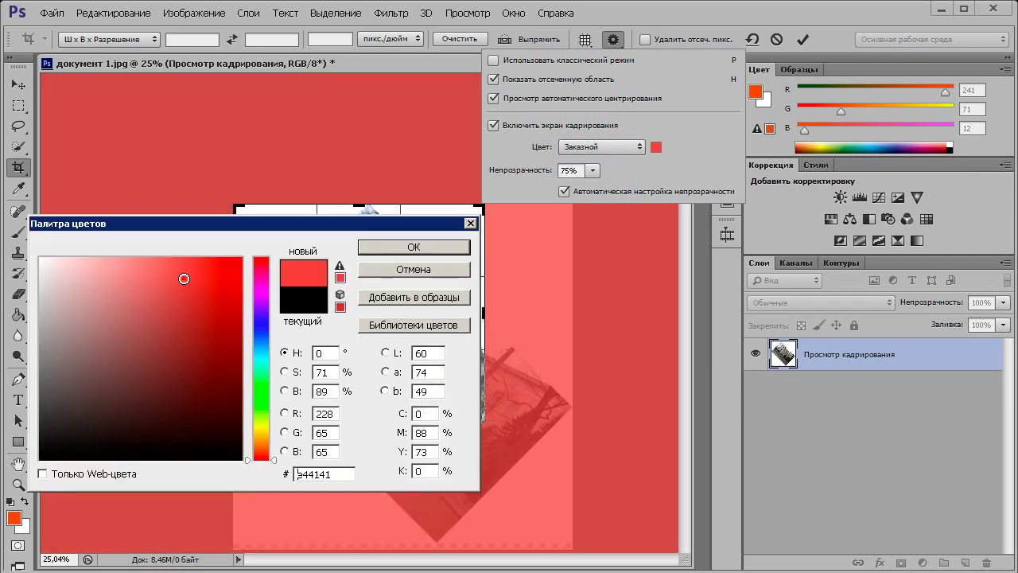
click(268, 336)
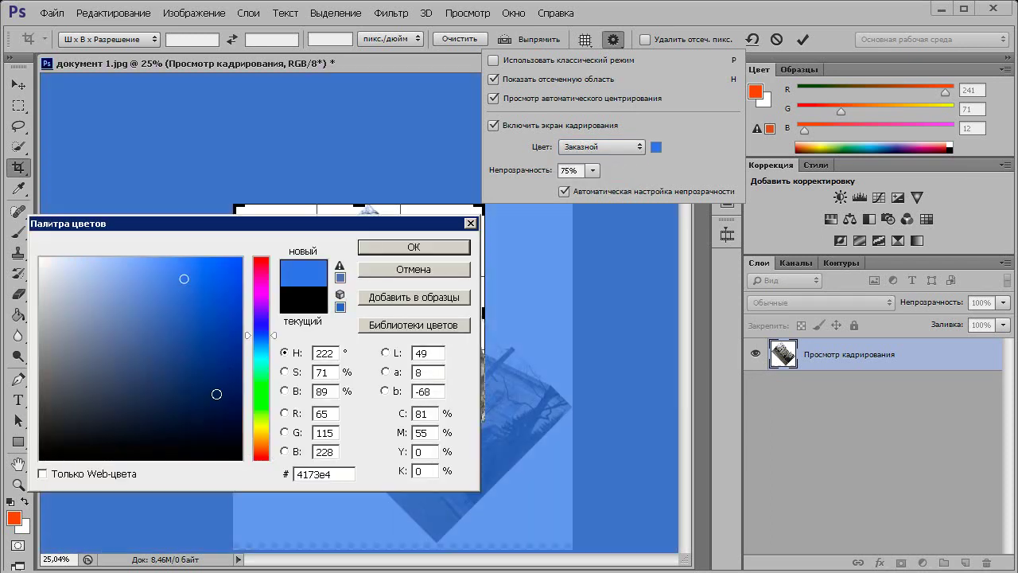
click(216, 433)
click(262, 389)
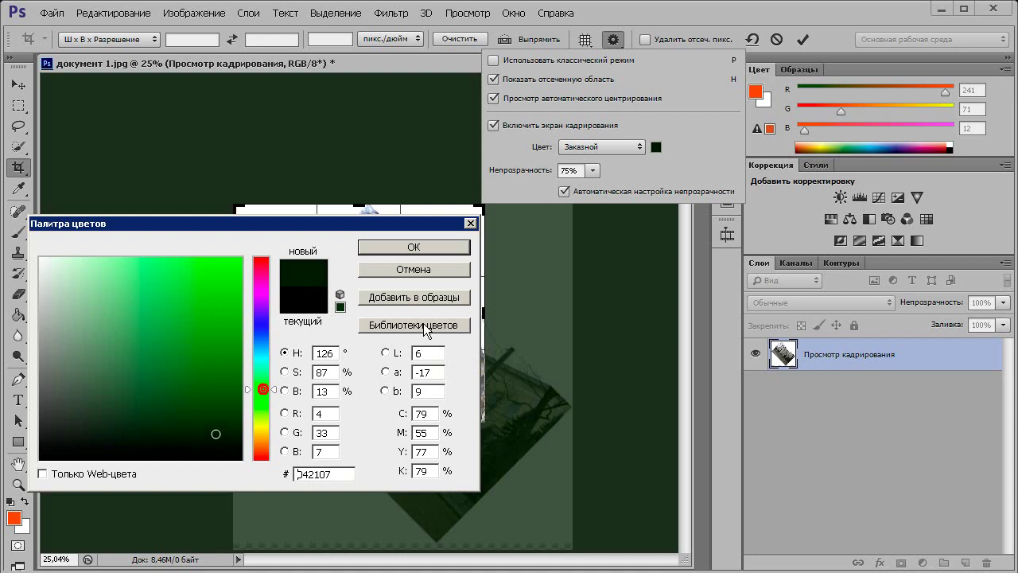
click(425, 269)
click(544, 171)
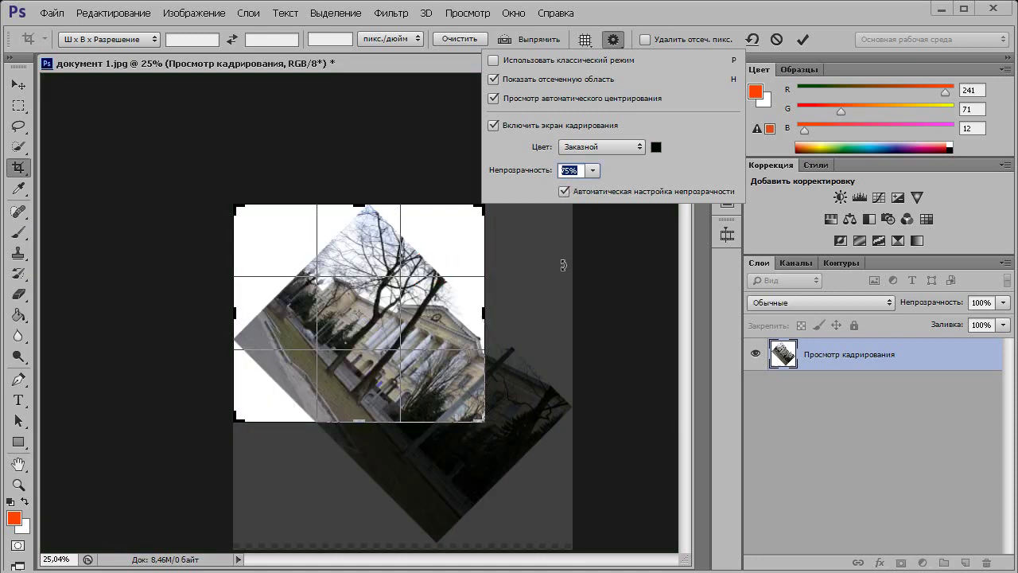
click(494, 80)
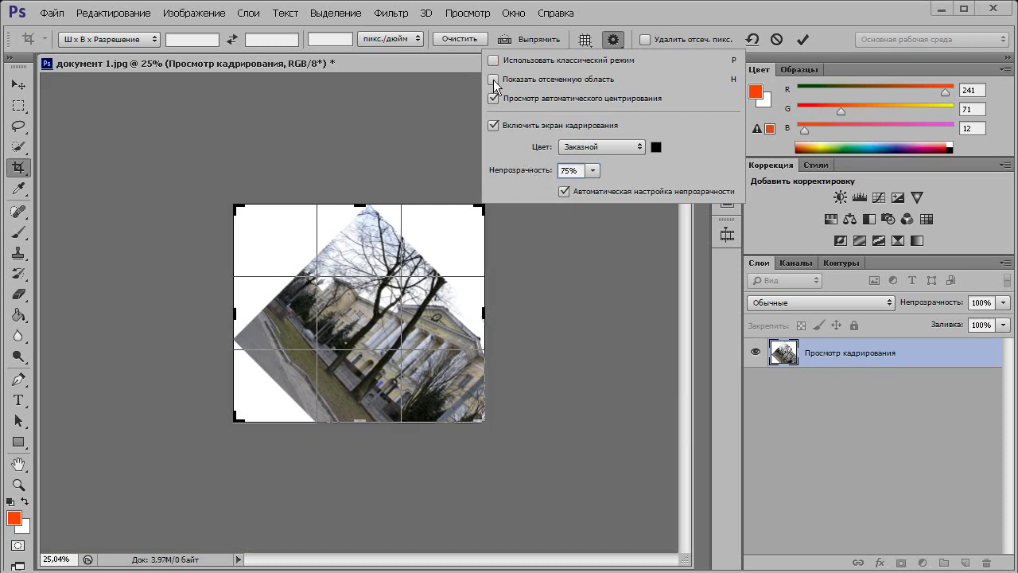
click(494, 80)
click(494, 80)
click(494, 80)
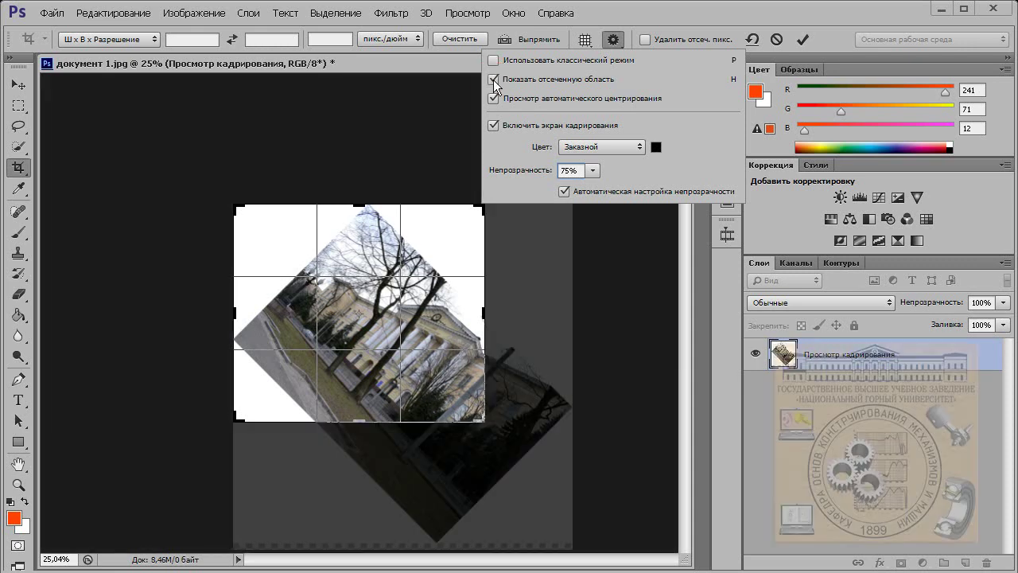
click(494, 80)
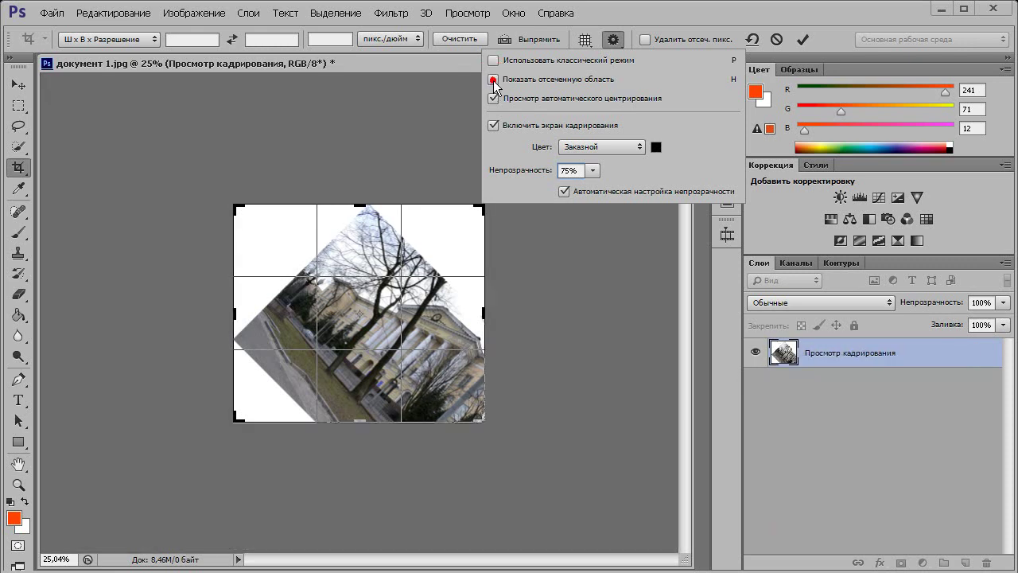
click(494, 81)
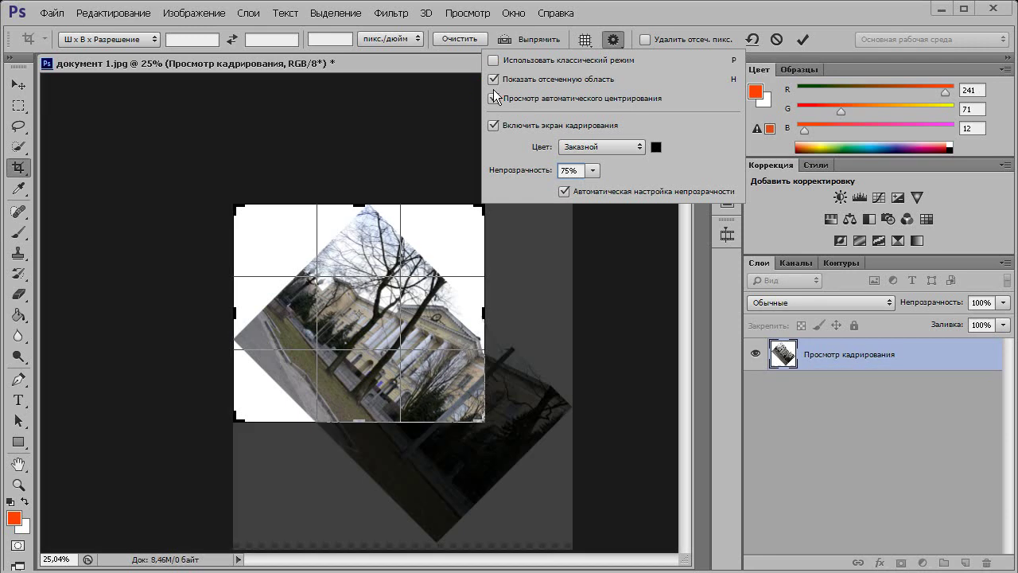
click(491, 101)
click(491, 100)
click(490, 100)
click(491, 101)
click(491, 100)
click(491, 100)
click(491, 100)
click(491, 100)
- Apply the crop, then crop the image to a rectangular marquee selection via Image > Crop
click(805, 40)
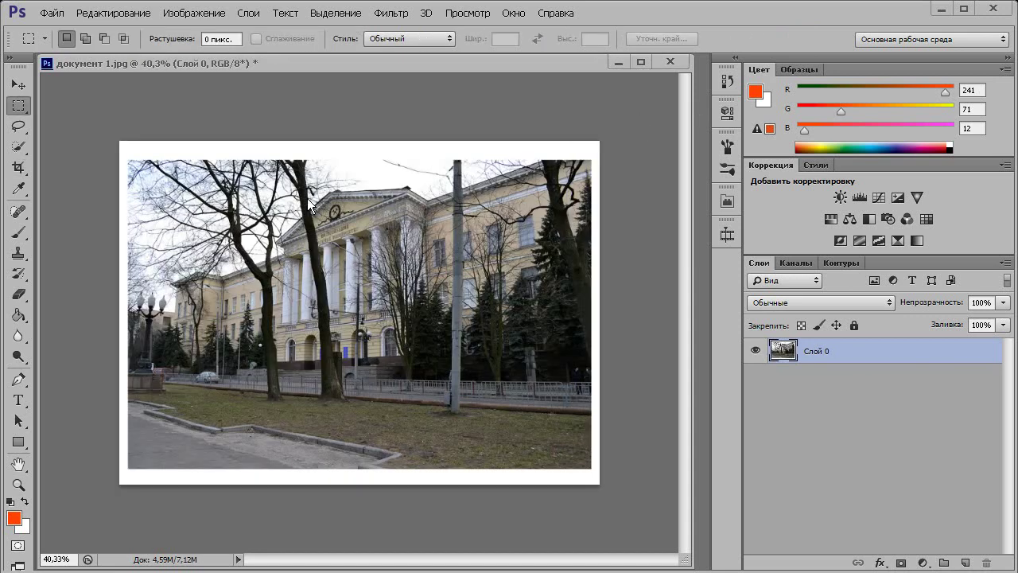
drag(168, 170, 570, 454)
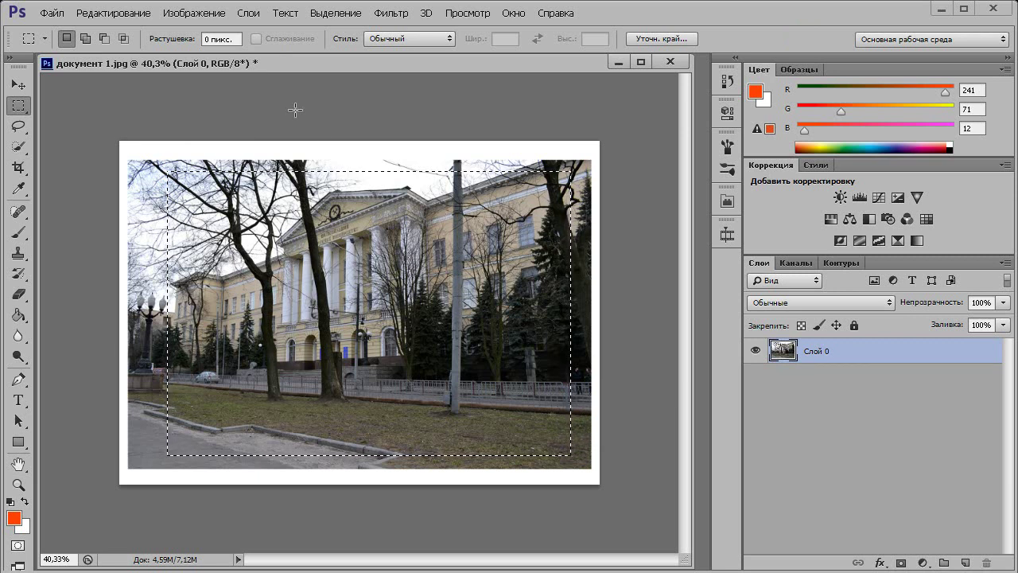
click(192, 12)
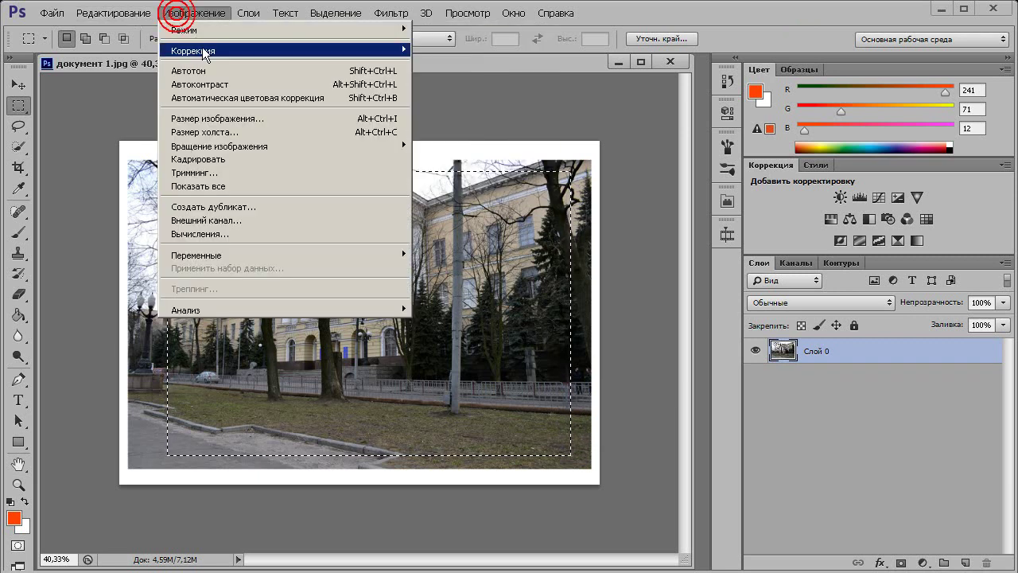
click(239, 161)
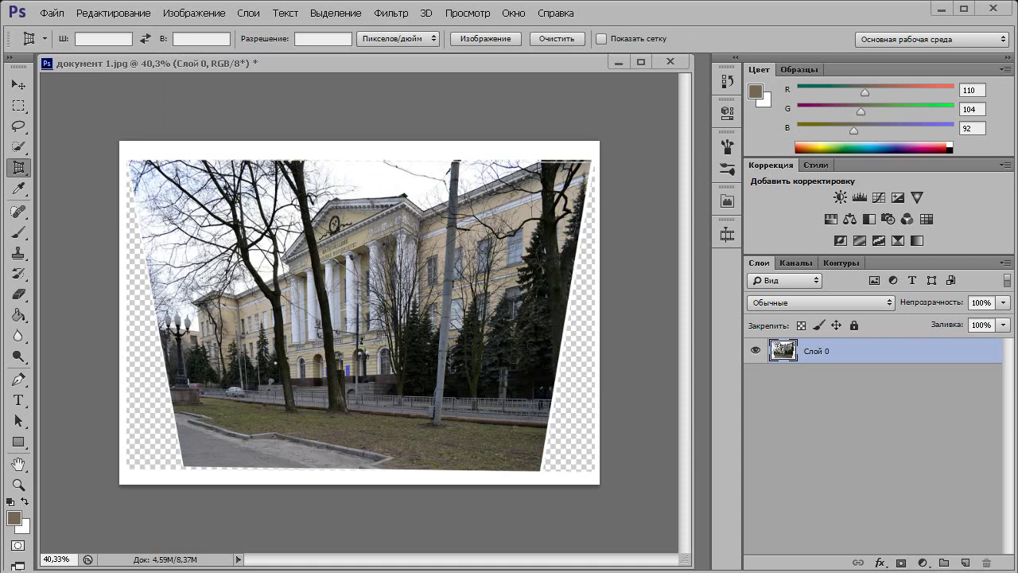
- Switch to the Perspective Crop Tool and frame the entire keystoned photo
right_click(19, 174)
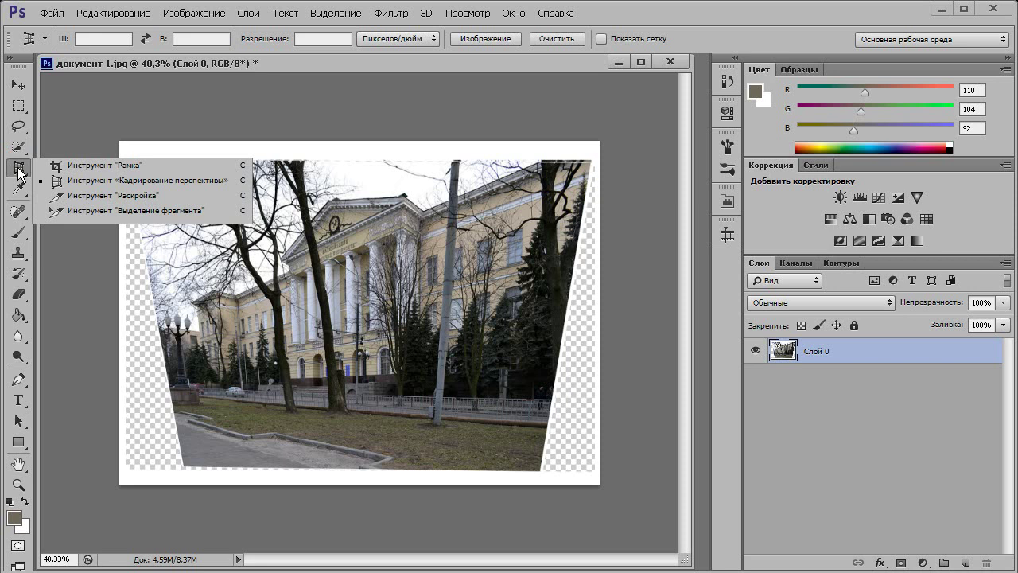
click(141, 188)
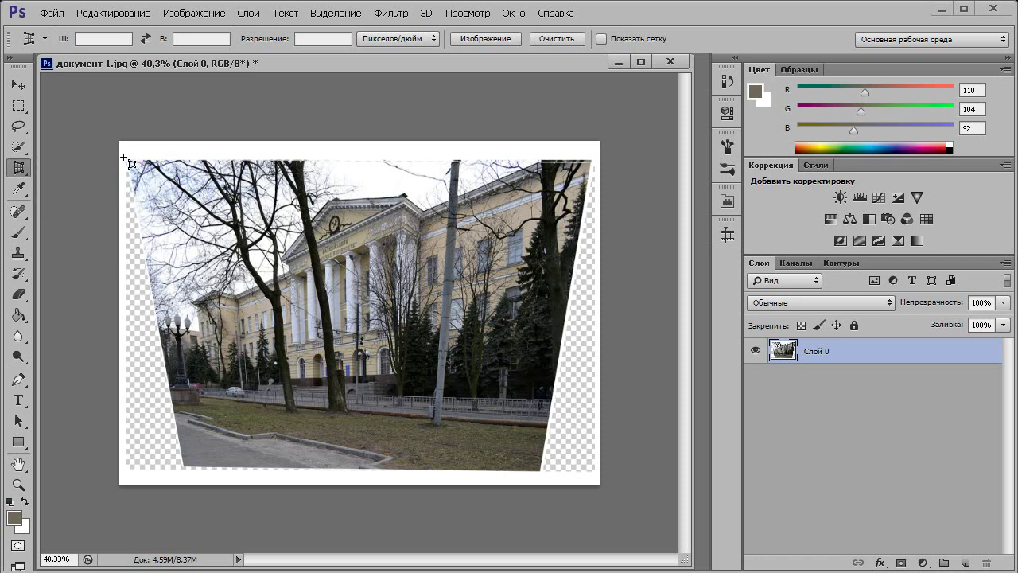
drag(123, 155, 572, 457)
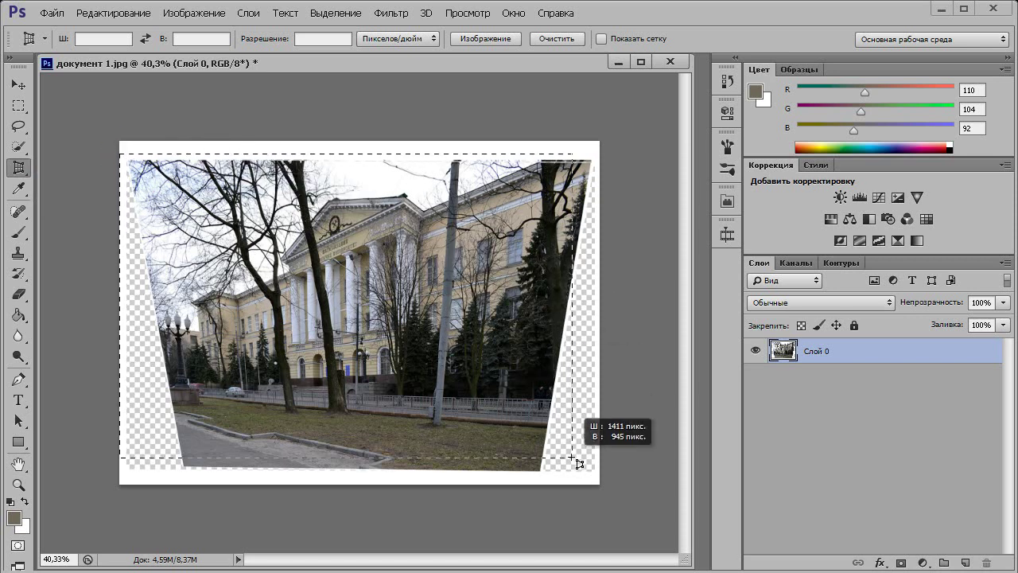
mouse_move(572, 457)
mouse_down()
mouse_move(585, 478)
mouse_move(582, 470)
mouse_up()
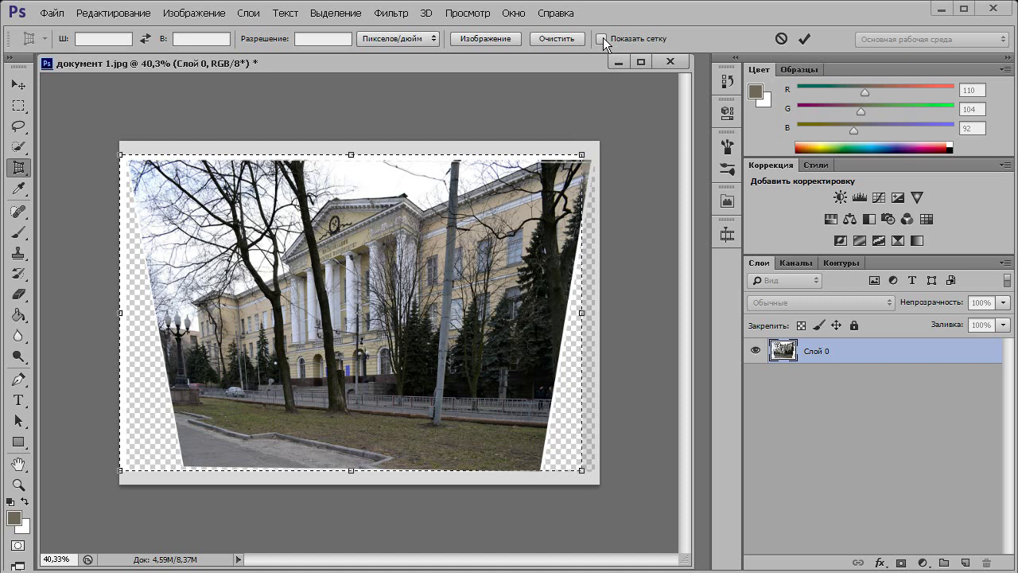
- Align the perspective crop corners to the photo's edges and apply it to straighten the walls
click(603, 38)
click(603, 38)
drag(122, 470, 183, 468)
drag(583, 475, 542, 477)
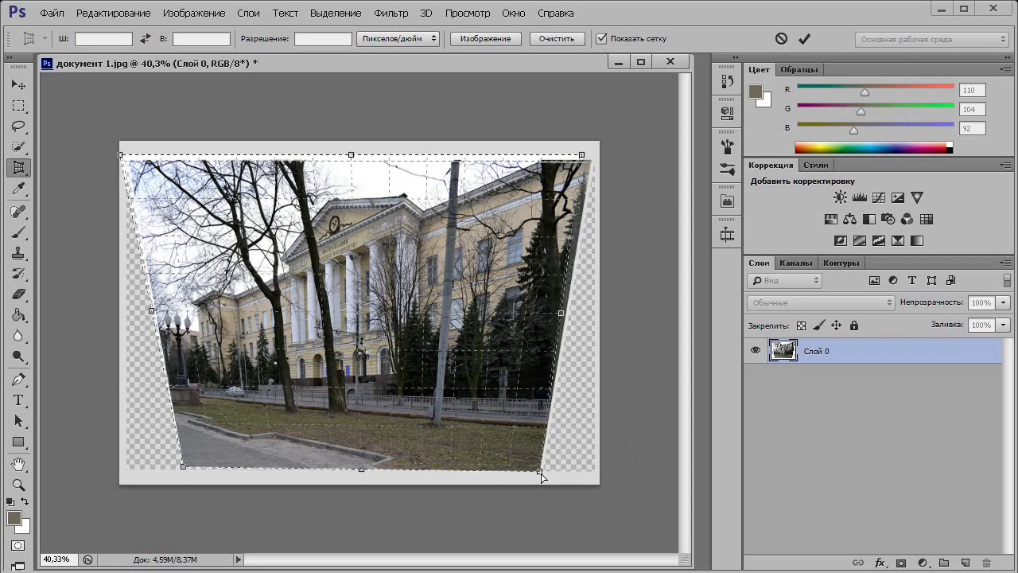
drag(582, 155, 589, 162)
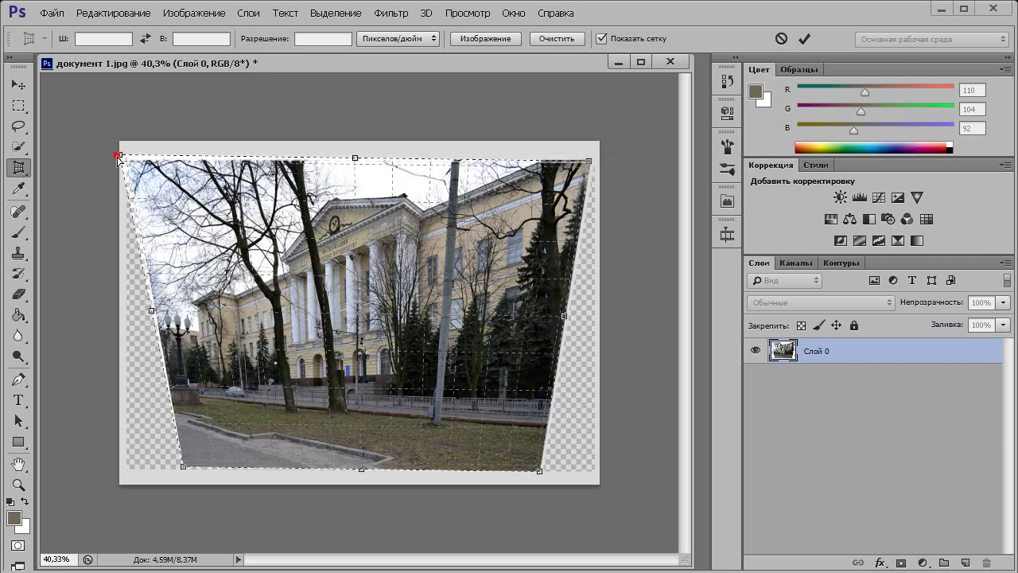
drag(122, 162, 125, 164)
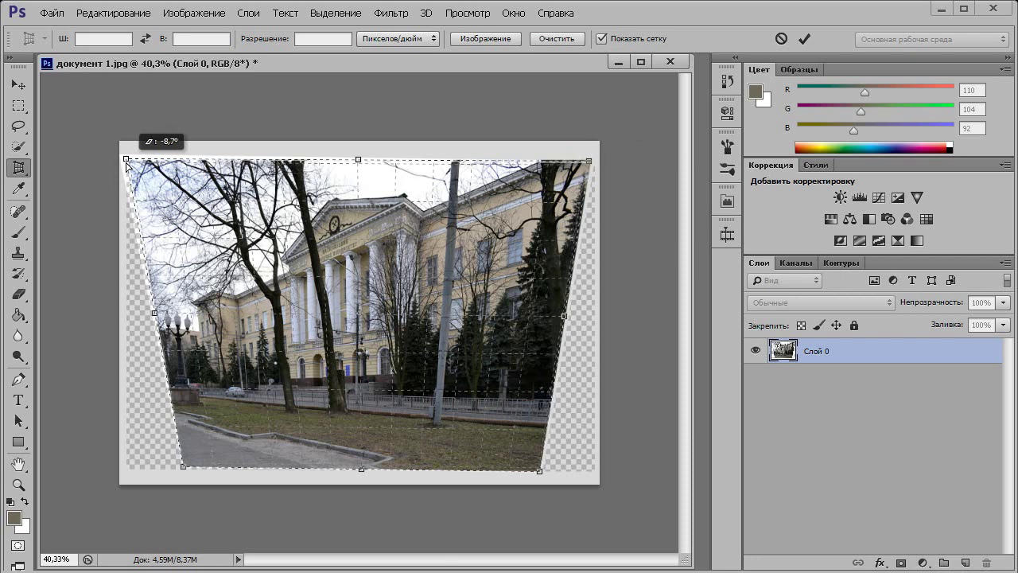
drag(125, 163, 123, 164)
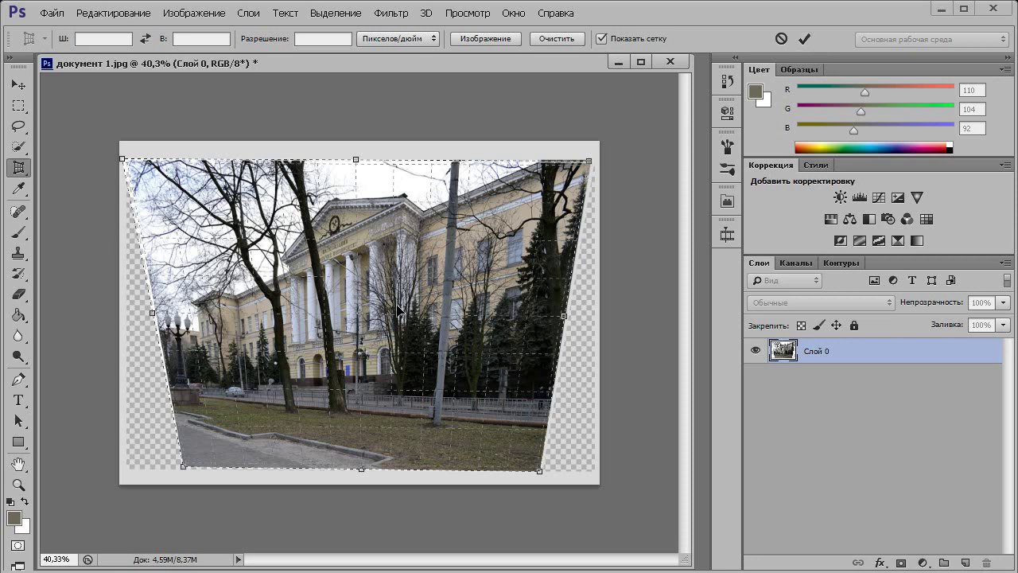
double_click(398, 309)
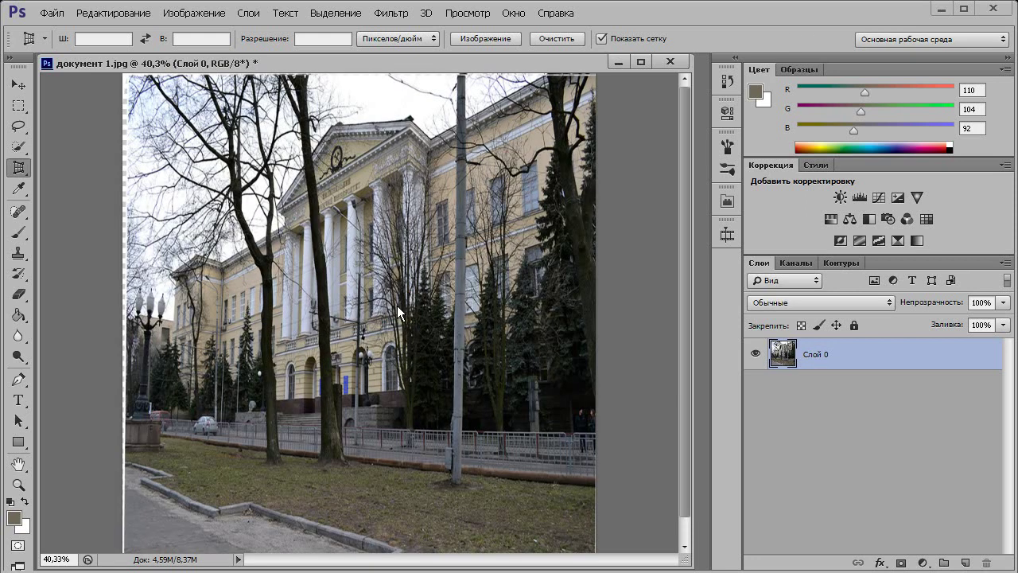
- Zoom out and free-transform the photo down to about 83% height from its top edge
key(ctrl+minus)
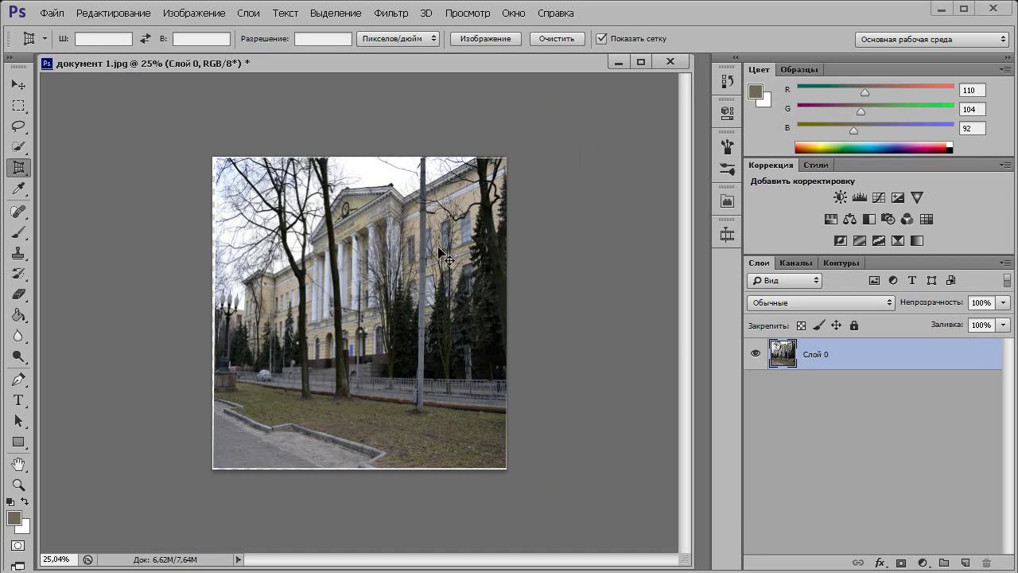
key(ctrl+t)
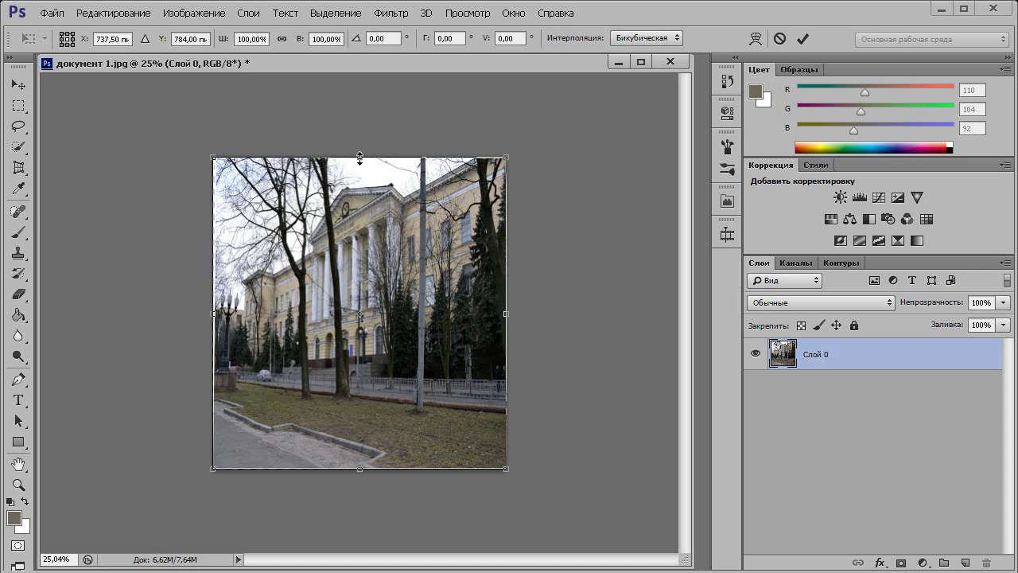
drag(360, 159, 360, 210)
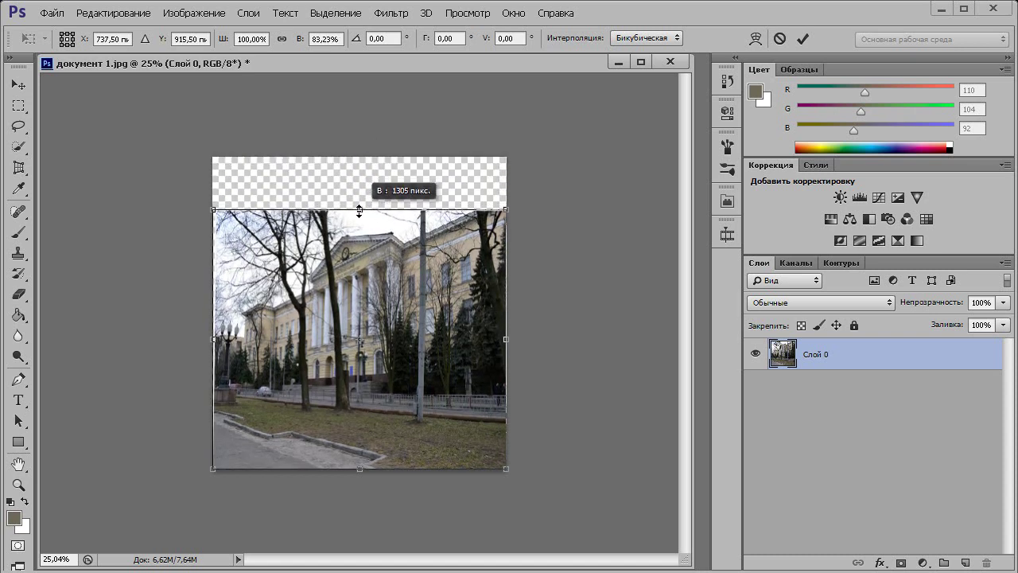
drag(359, 211, 360, 208)
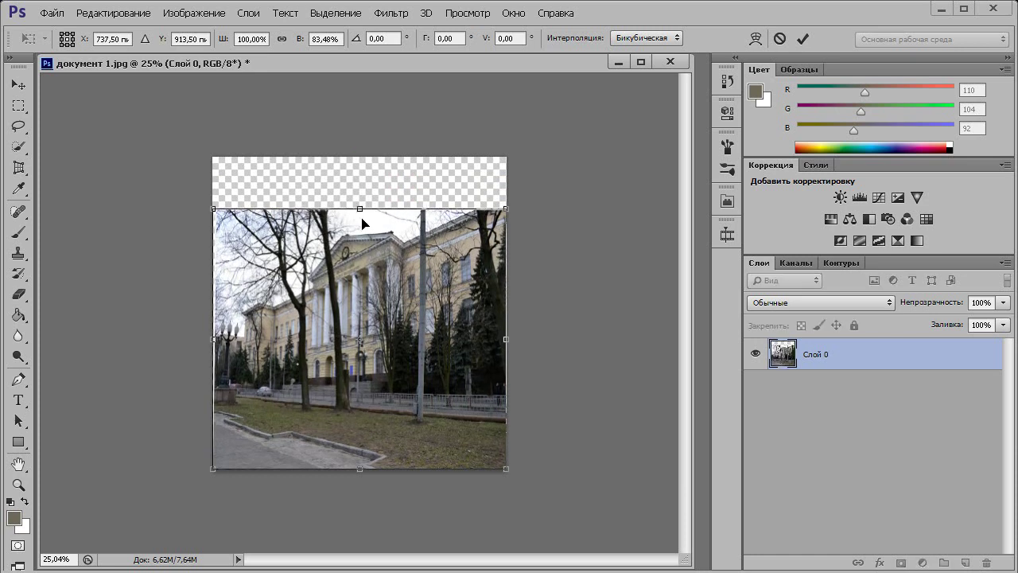
key(c)
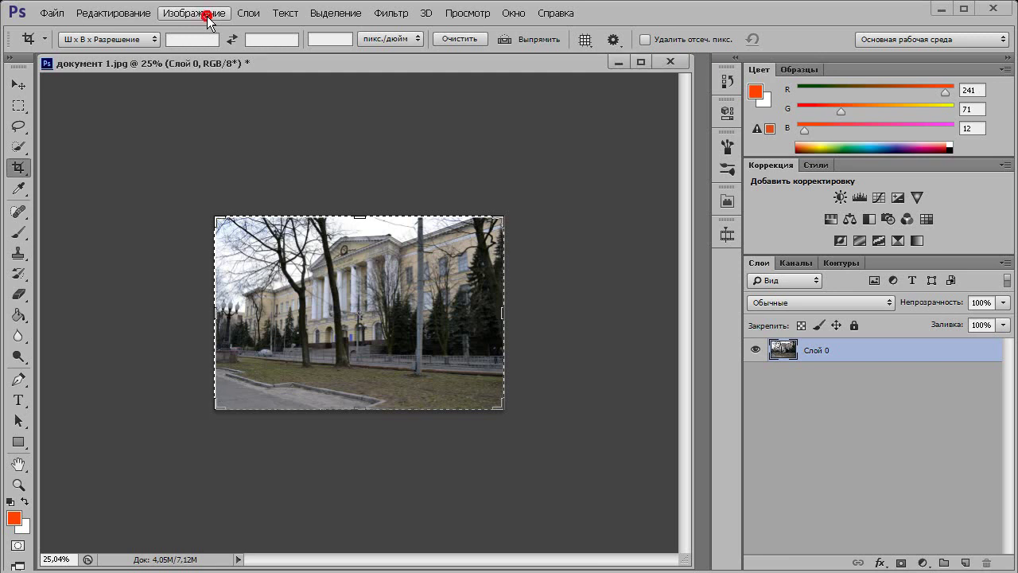
- Resize the image to a 22 cm print width without constraining proportions (2598 × 971 px)
click(208, 17)
mouse_move(194, 50)
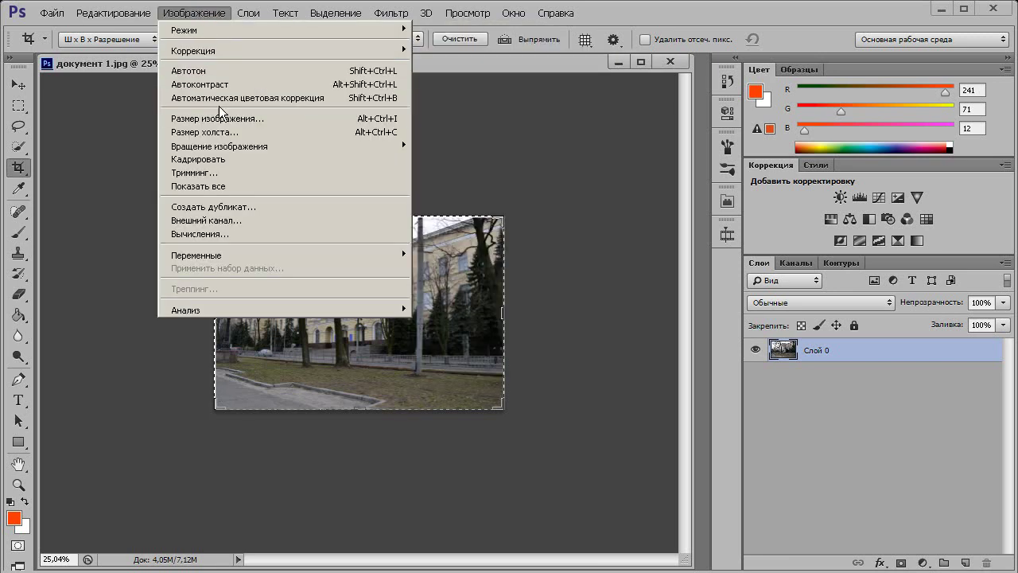
click(220, 119)
drag(315, 223, 552, 47)
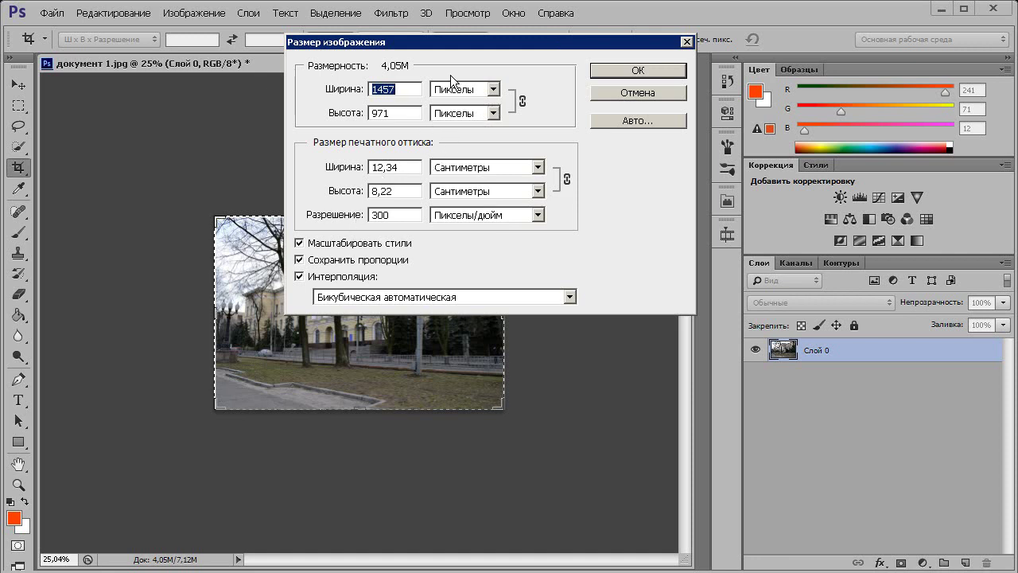
click(335, 265)
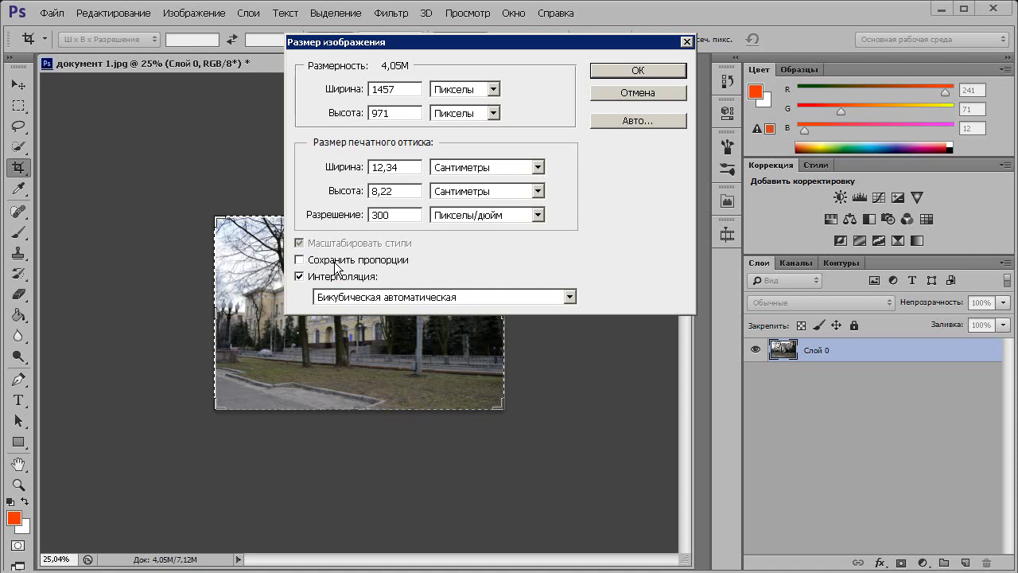
double_click(407, 166)
text(22)
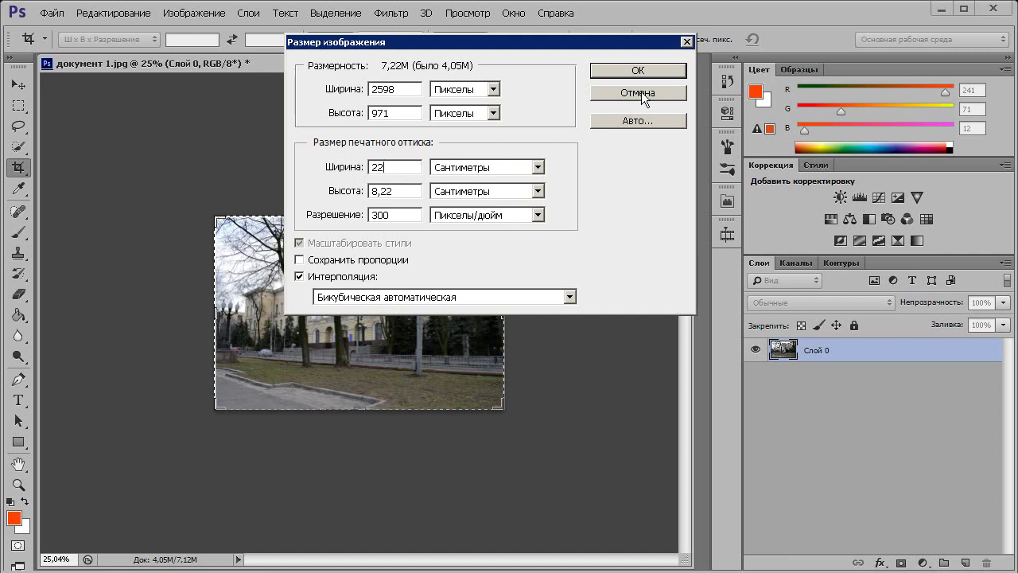
click(645, 71)
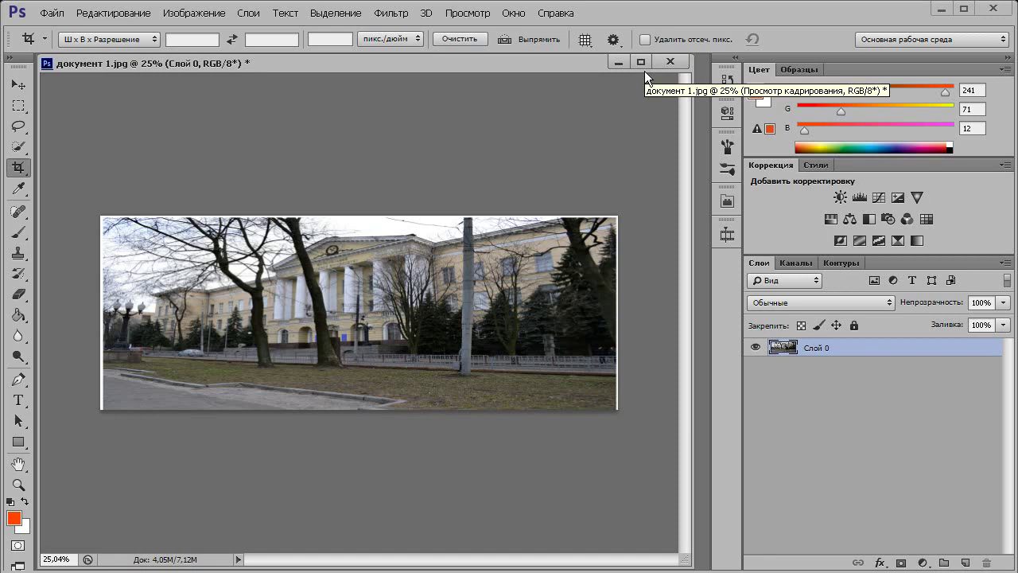
- Open Image Size, cancel it, and undo the stretch back to 1457 × 971 px
click(581, 182)
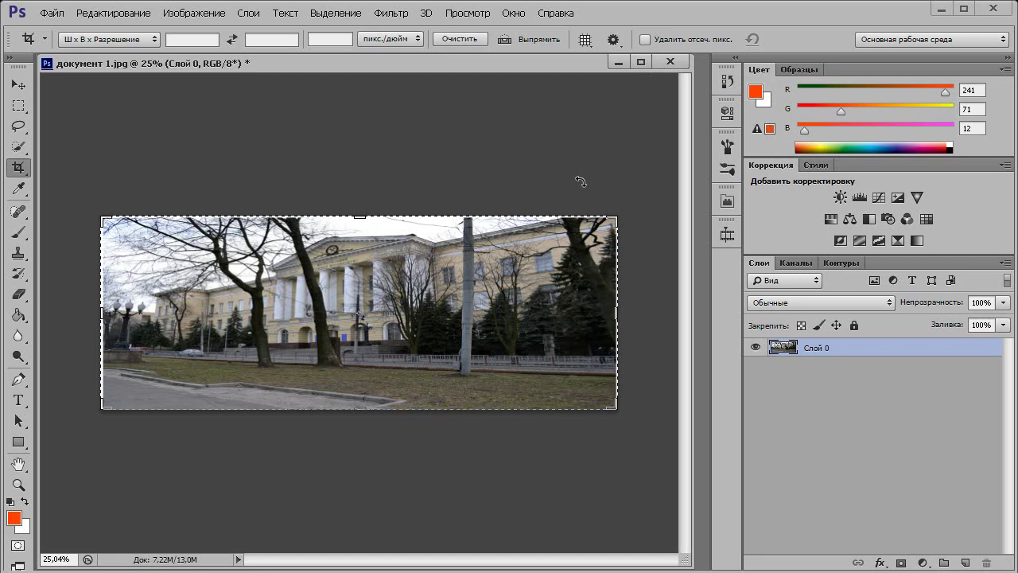
click(192, 14)
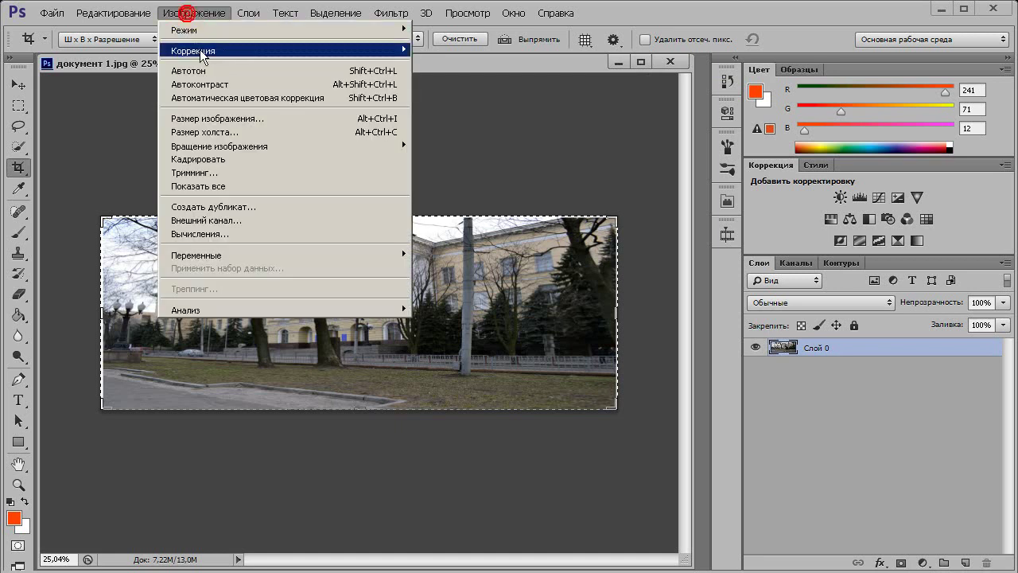
click(216, 118)
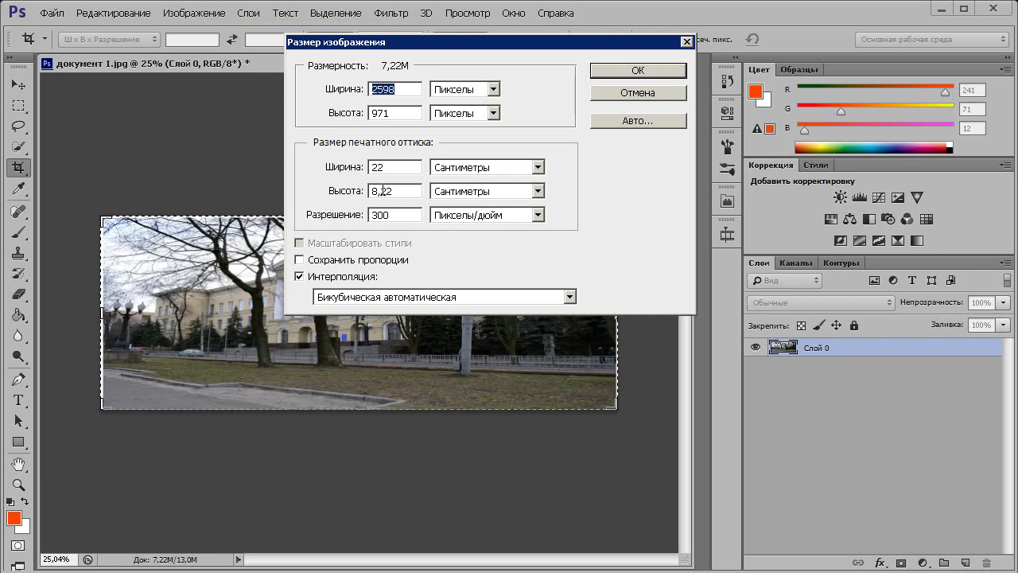
click(627, 95)
key(ctrl+z)
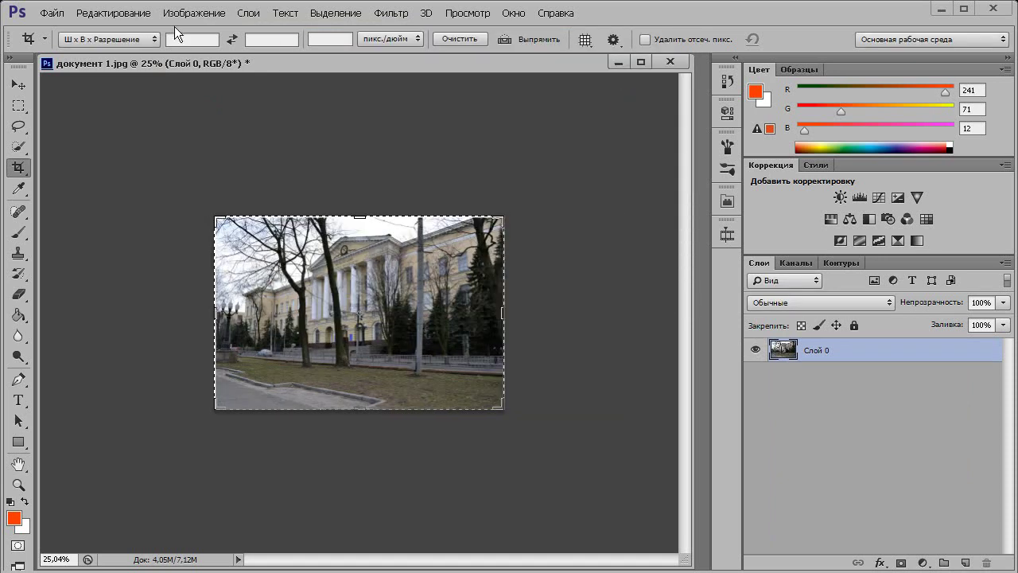
click(194, 12)
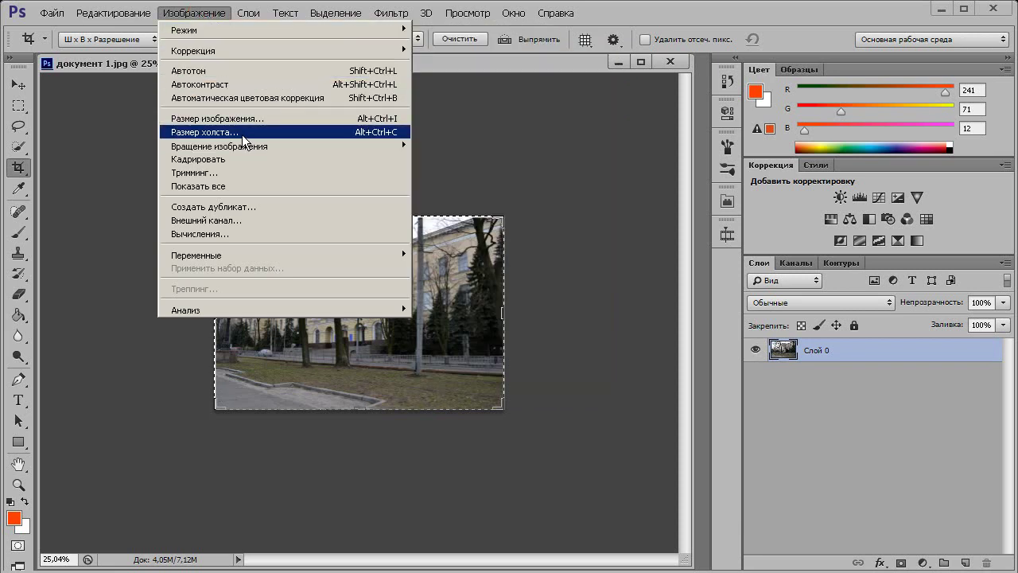
click(244, 139)
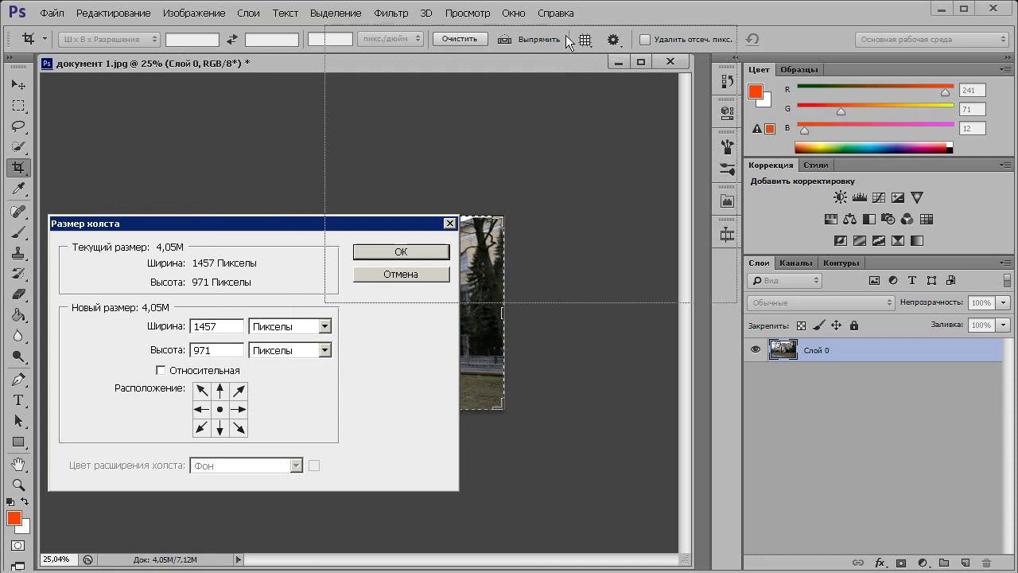
drag(566, 35, 561, 30)
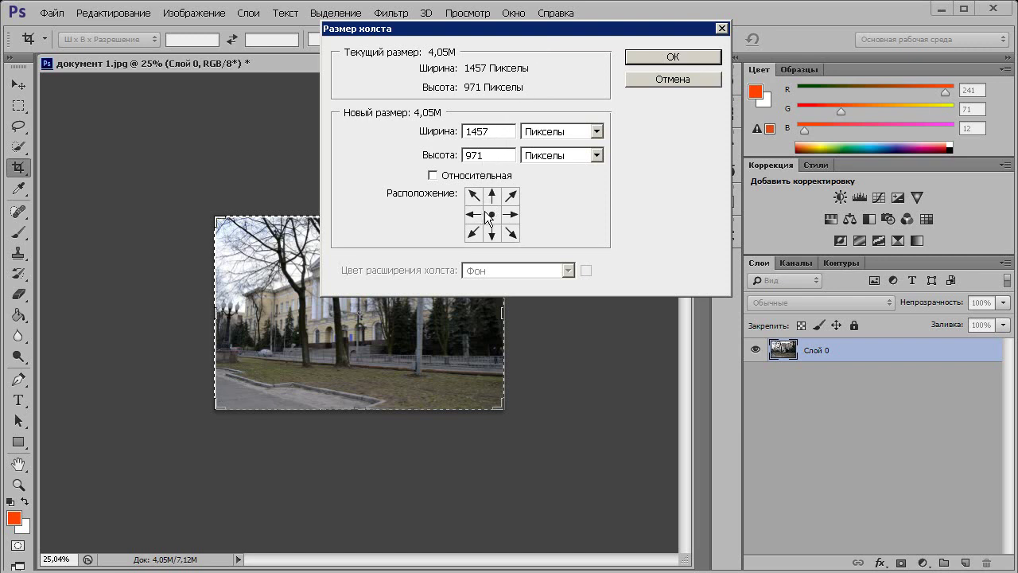
drag(500, 131, 463, 131)
click(468, 132)
text(2)
click(651, 59)
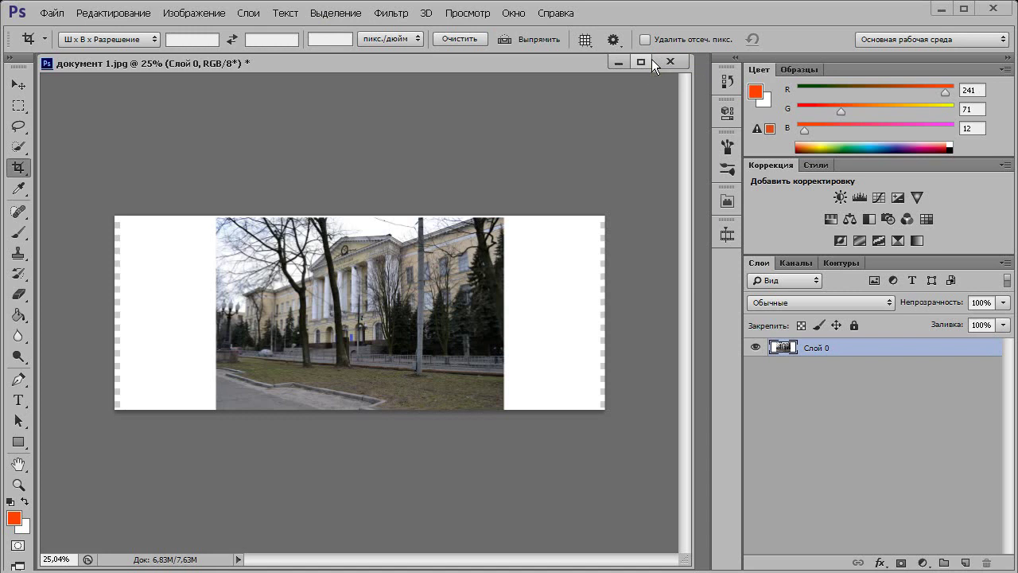
click(625, 86)
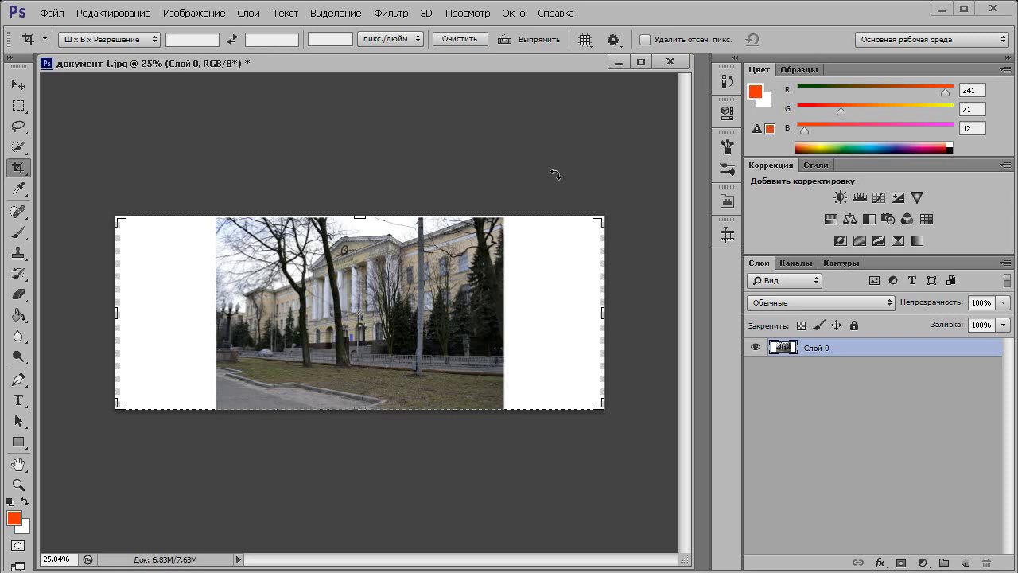
key(Return)
click(195, 13)
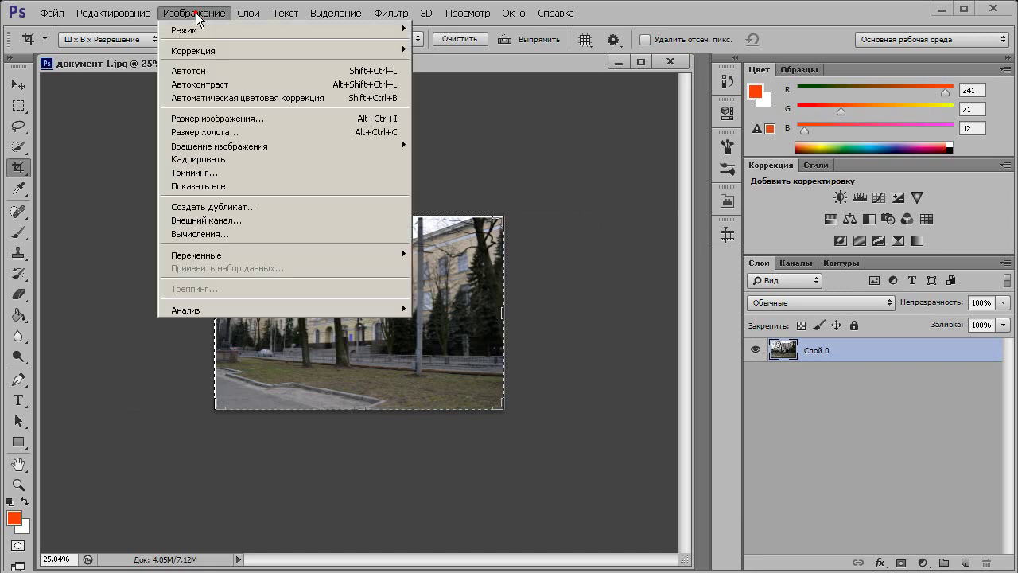
click(236, 118)
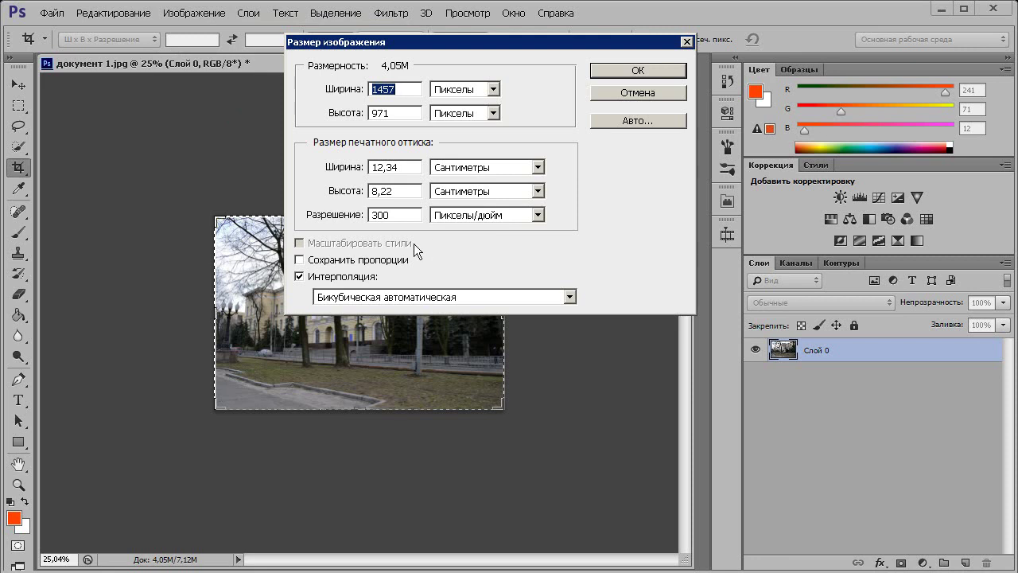
click(350, 259)
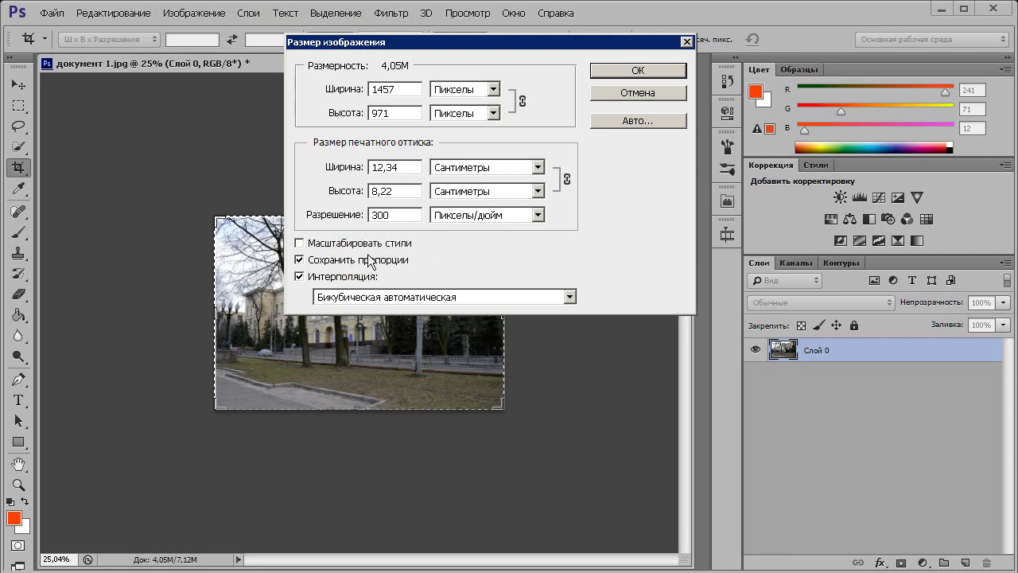
click(354, 242)
double_click(403, 90)
double_click(397, 215)
click(388, 296)
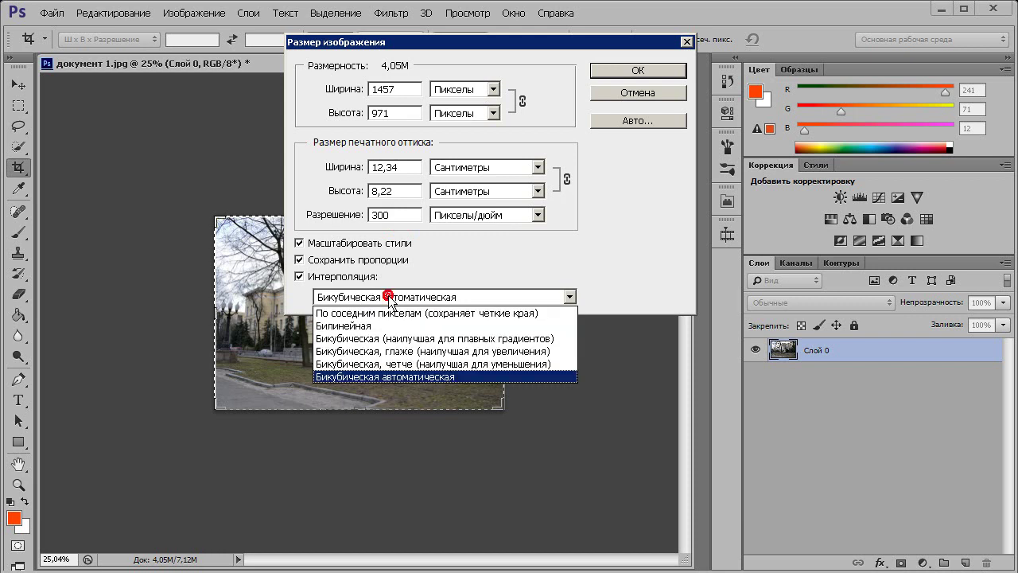
click(388, 295)
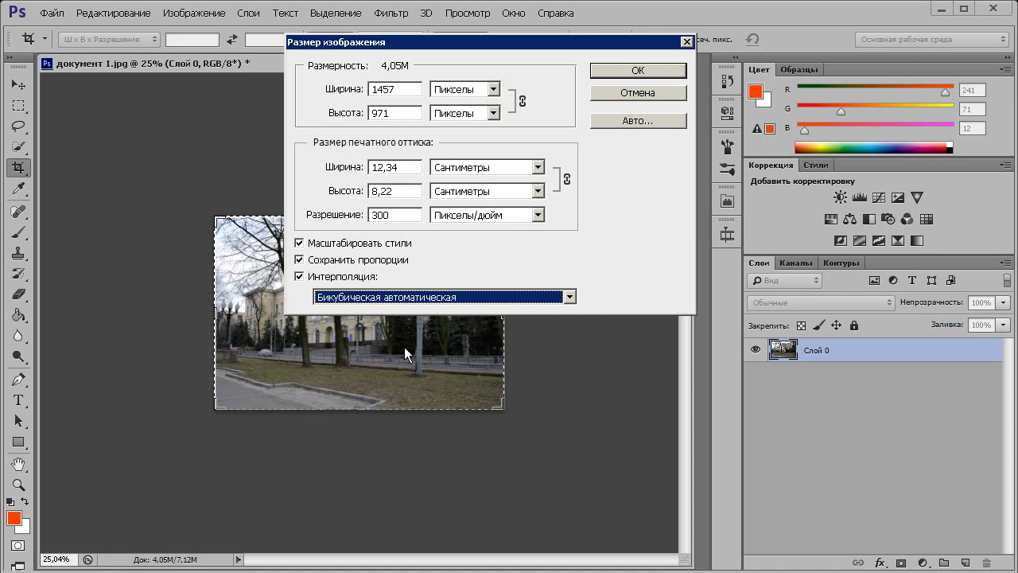
click(560, 298)
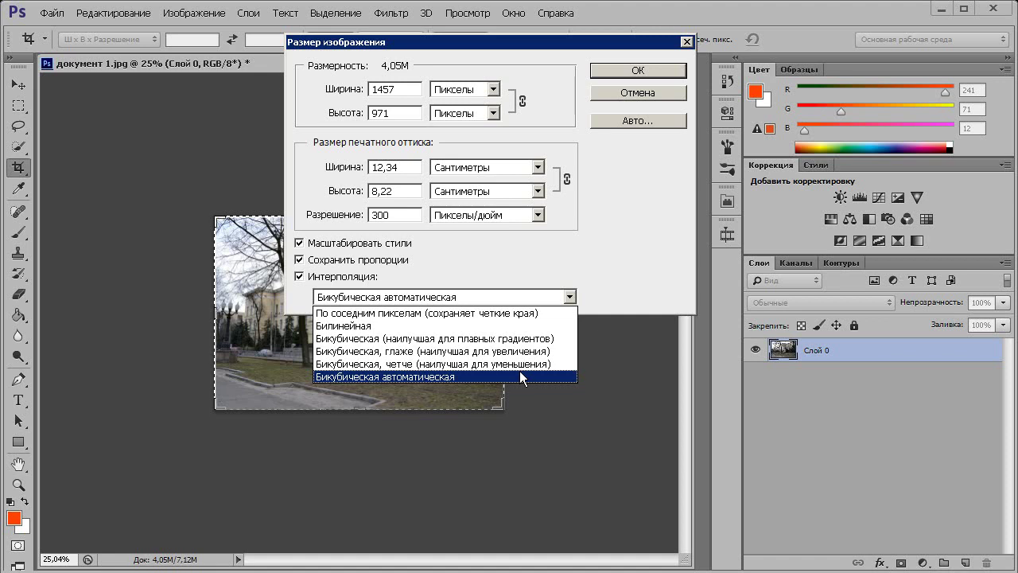
click(639, 233)
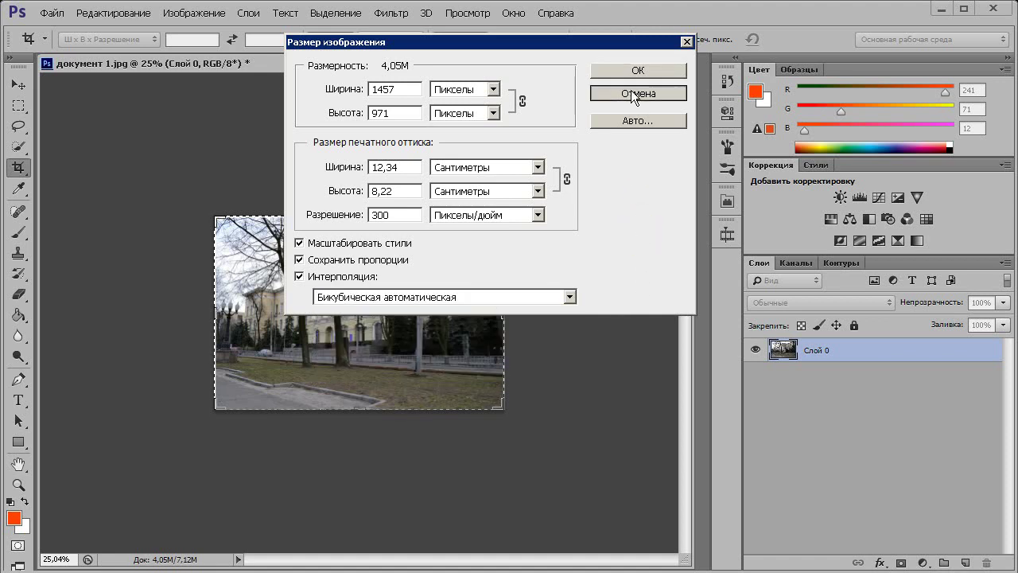
click(634, 93)
click(194, 13)
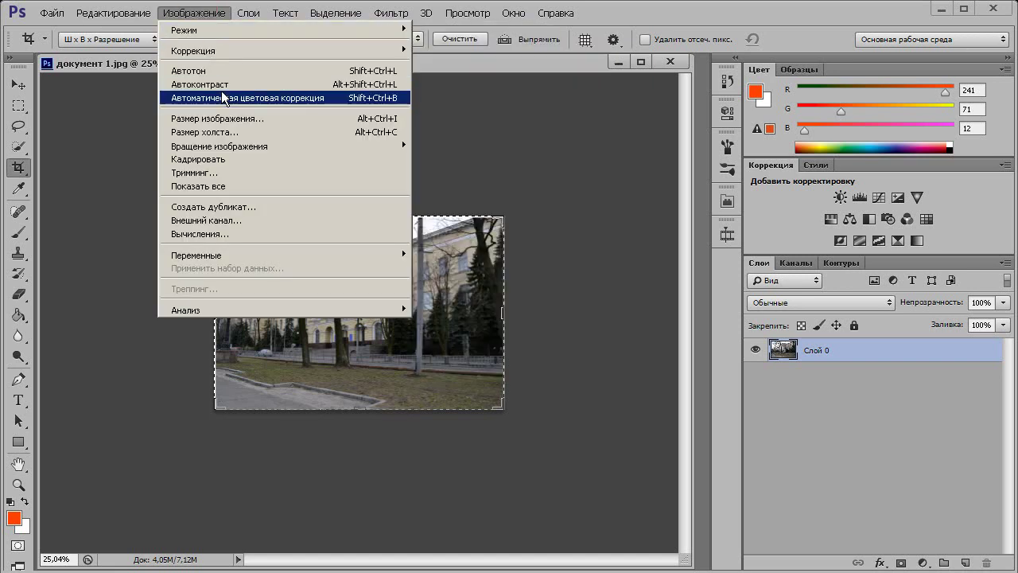
click(223, 132)
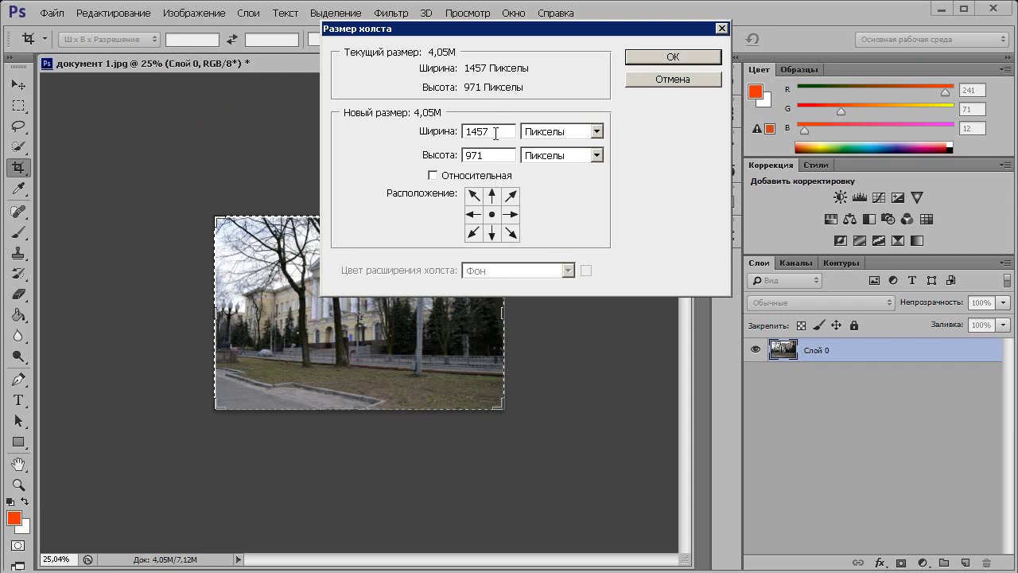
click(468, 131)
key(Delete)
text(2)
click(466, 156)
text(1)
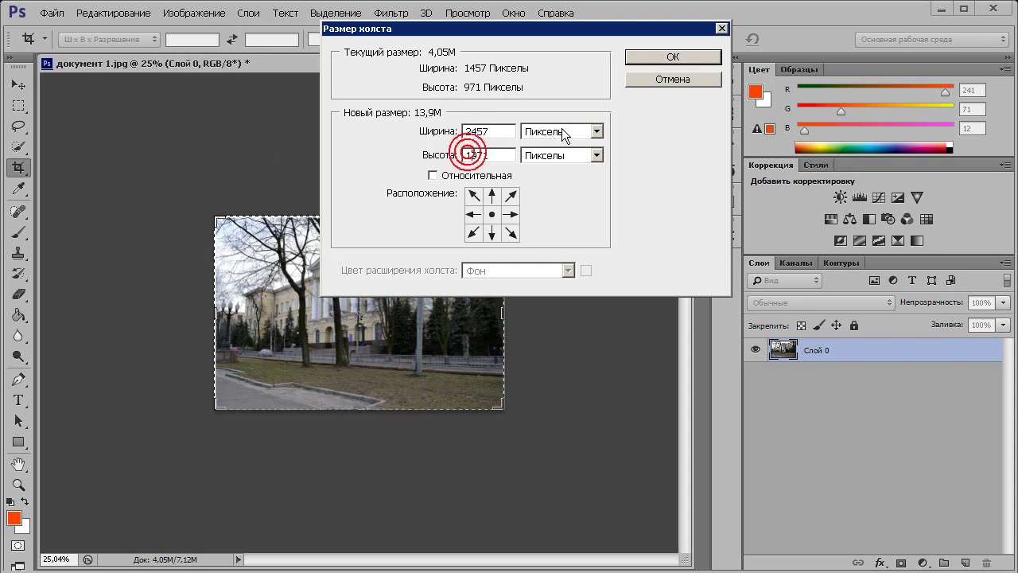
click(658, 55)
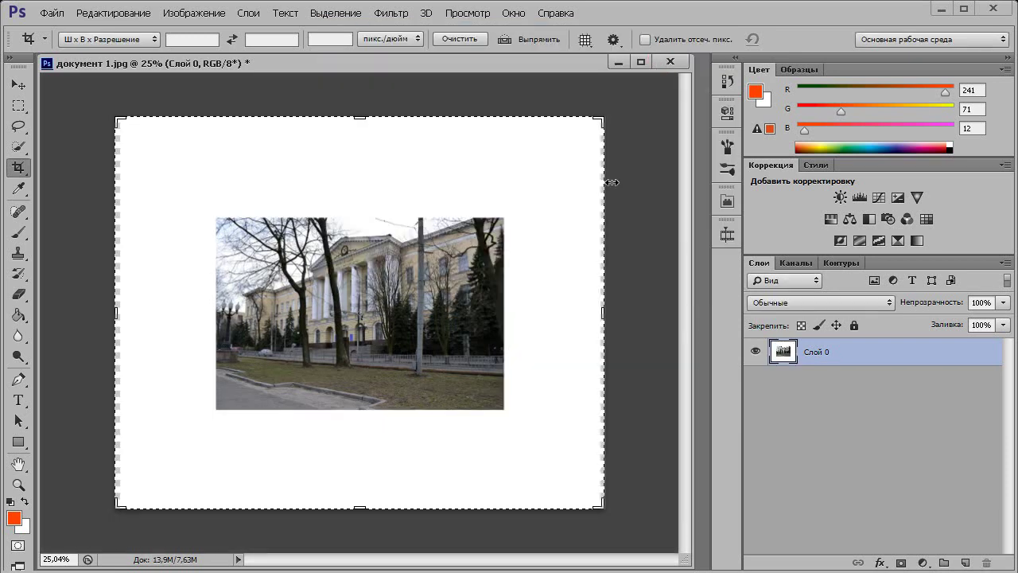
key(ctrl+z)
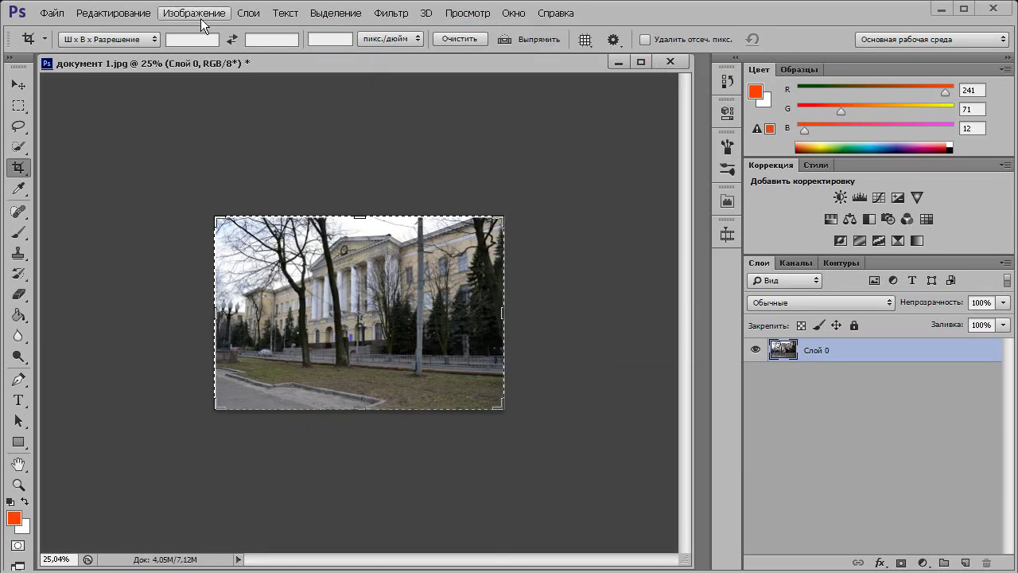
- In Canvas Size, switch to Relative and enter a 40 px width increase
click(195, 13)
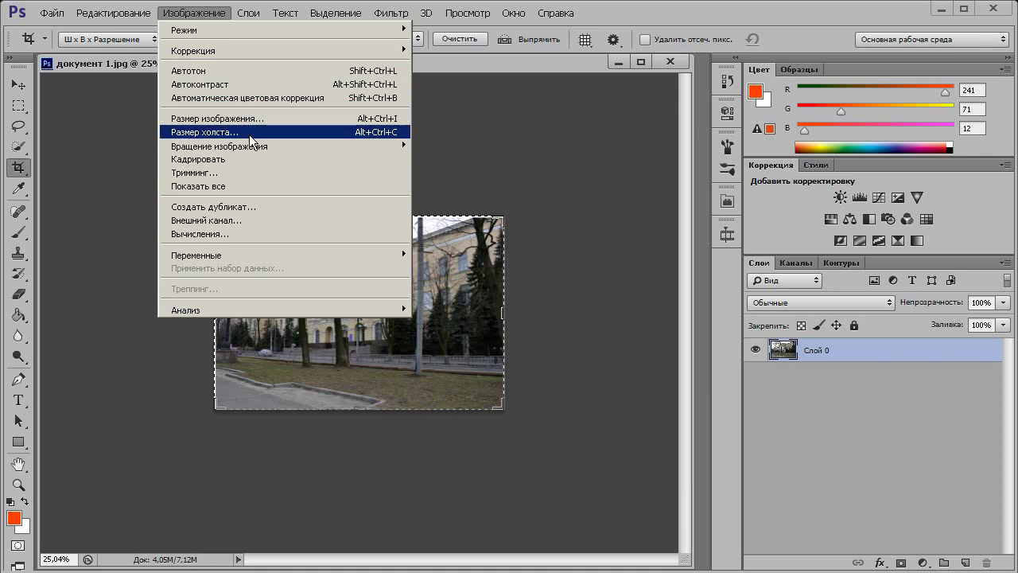
click(250, 140)
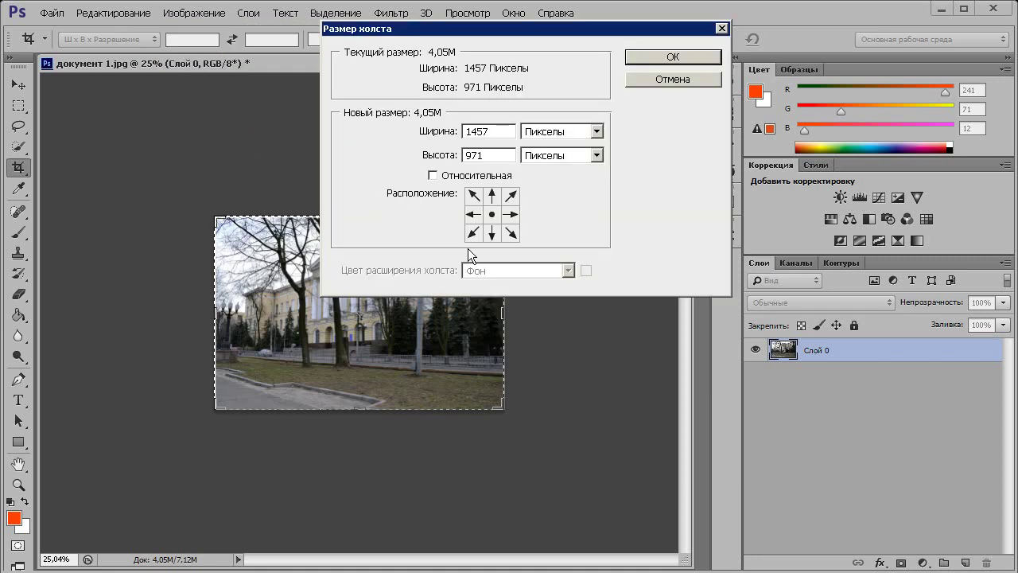
click(434, 175)
double_click(489, 130)
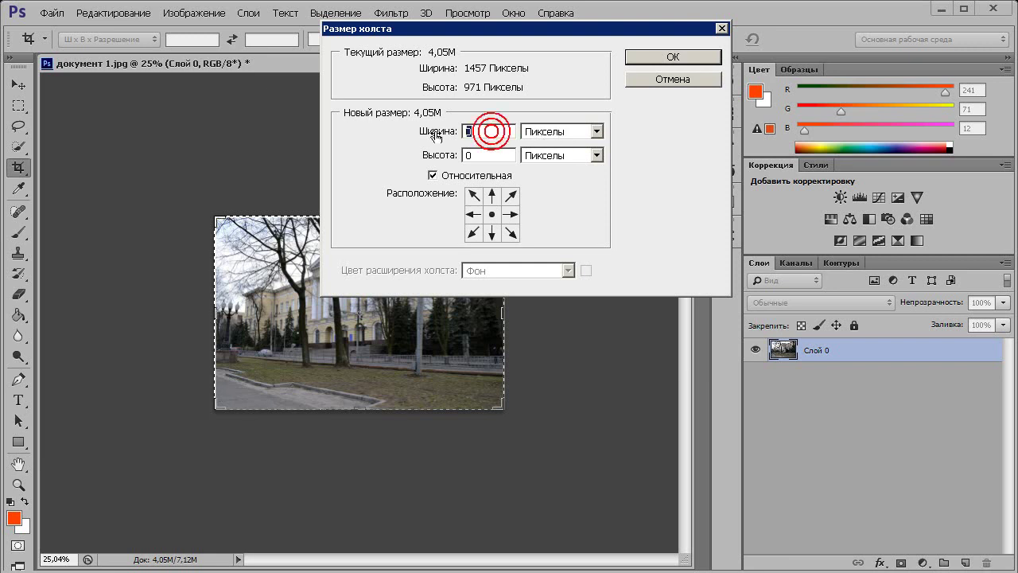
text(40)
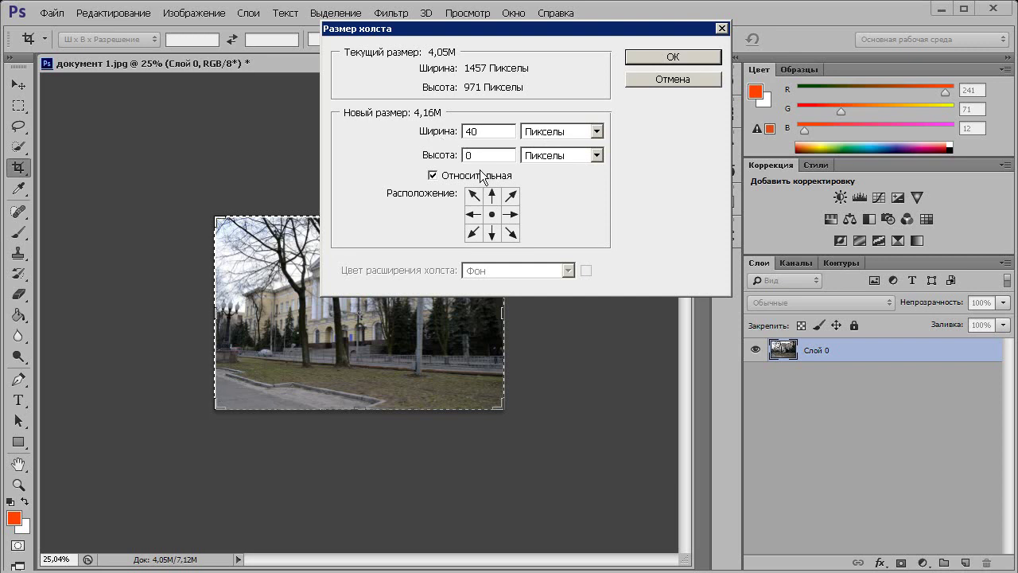
- Try several anchor positions, apply a left-anchored 40 px widening, then undo it
click(473, 217)
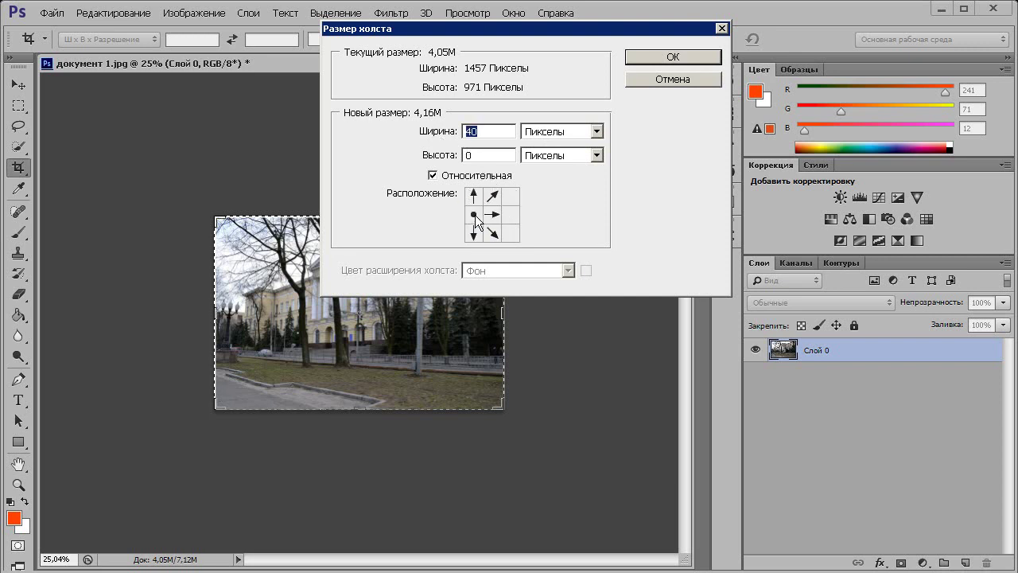
click(492, 214)
click(491, 194)
click(491, 214)
click(475, 215)
click(493, 214)
click(493, 214)
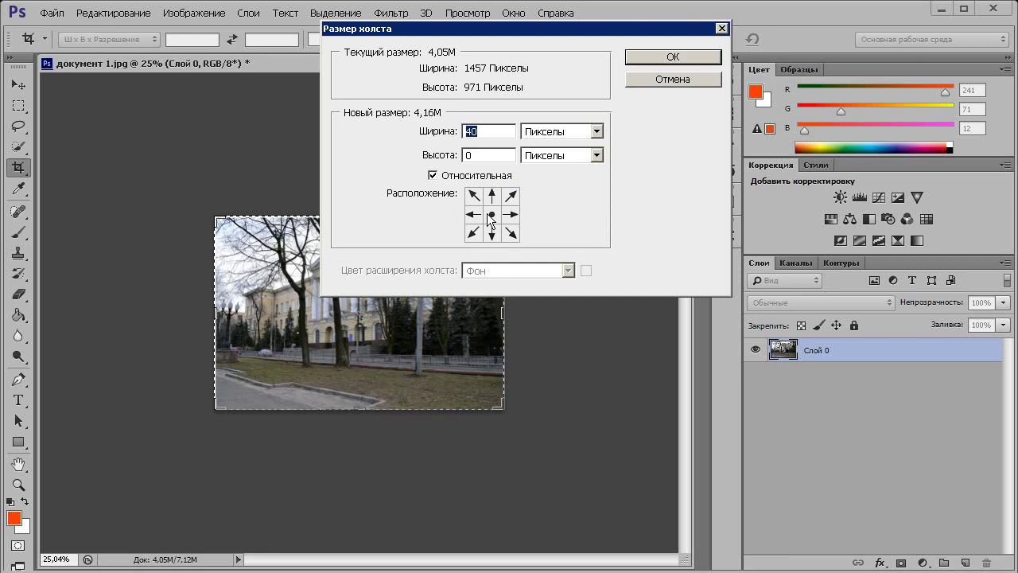
click(475, 215)
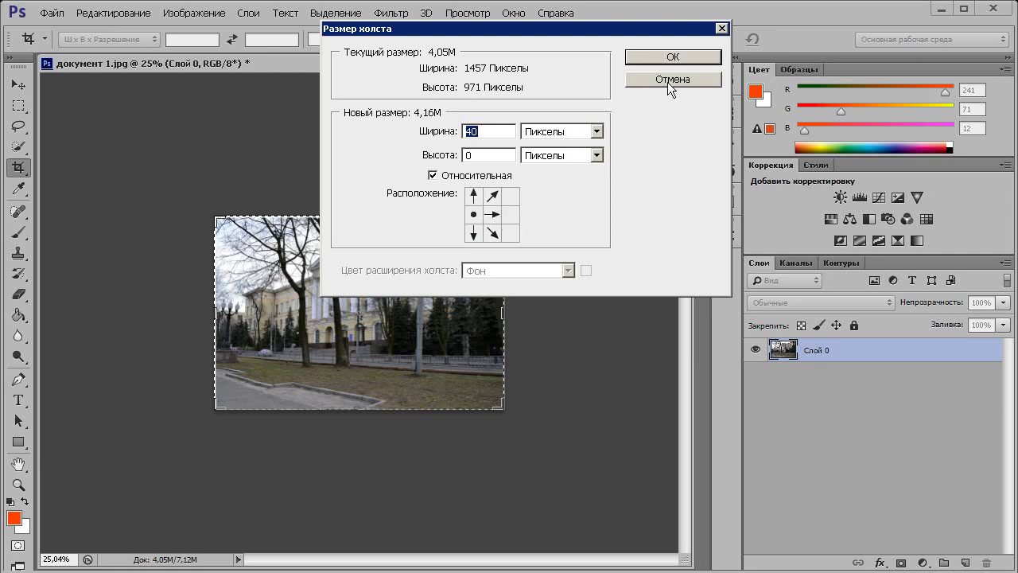
click(680, 57)
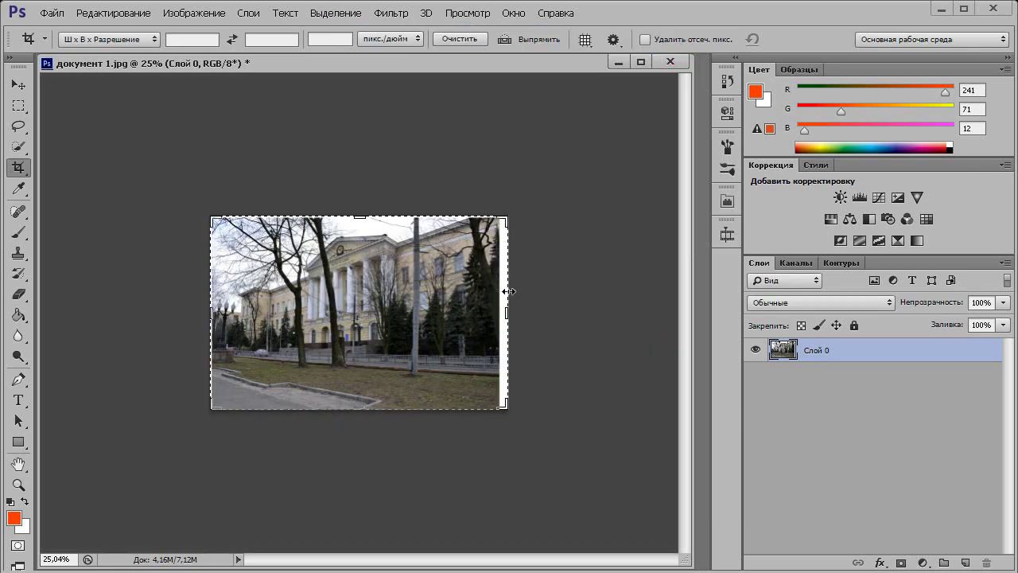
key(Return)
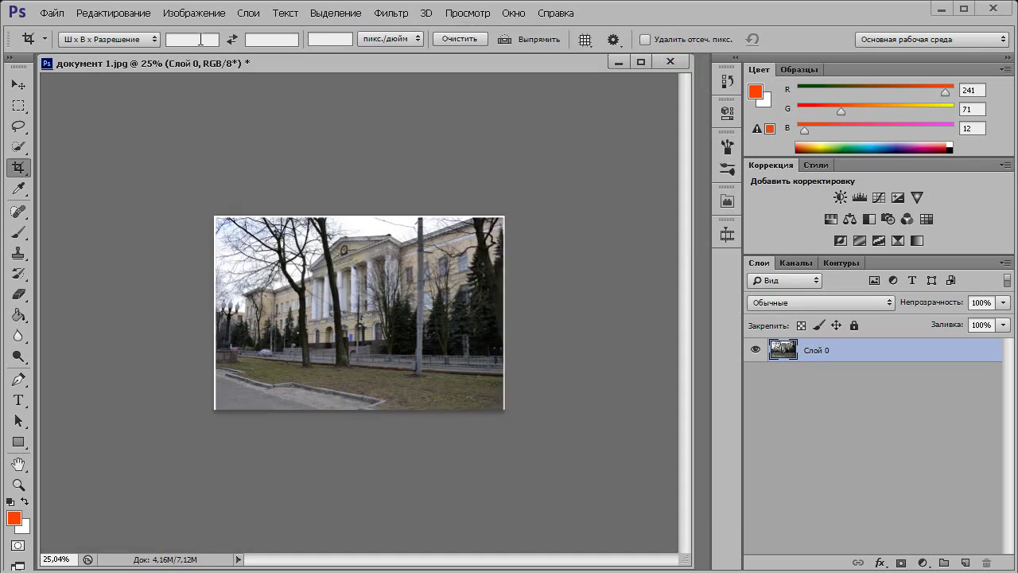
- Widen the canvas by 40 px with the centre anchor so both sides grow evenly
click(194, 12)
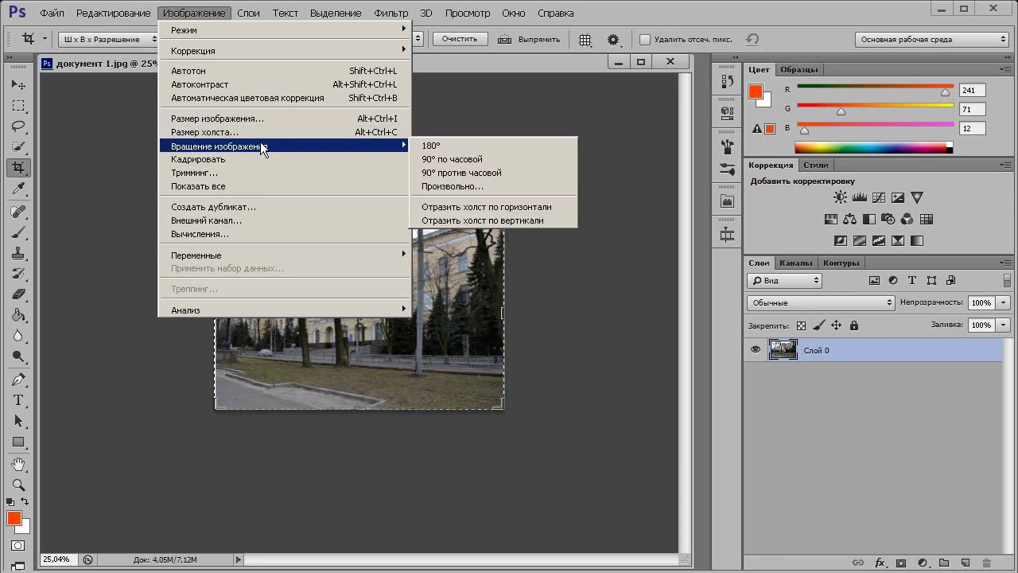
click(262, 132)
double_click(487, 131)
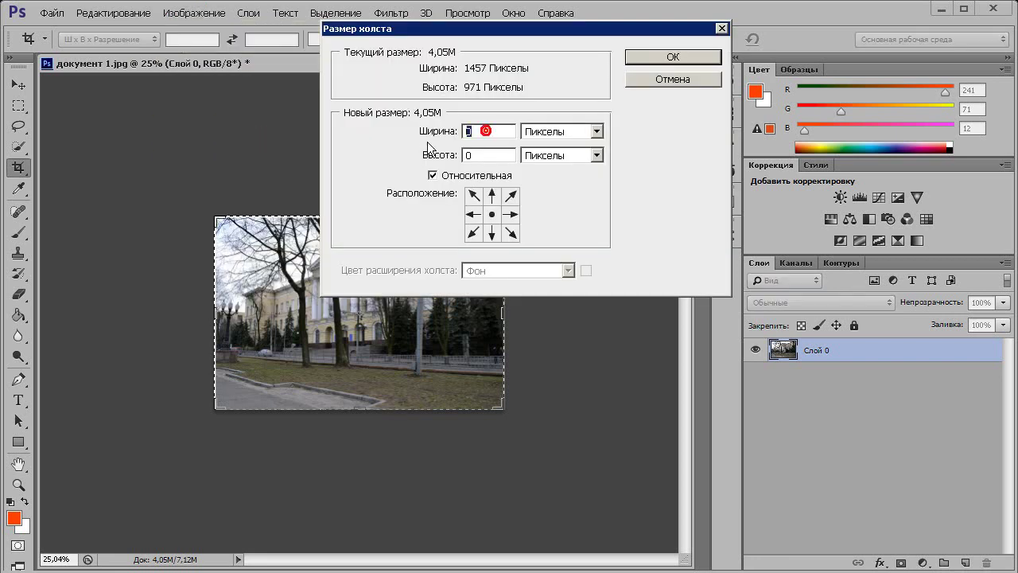
text(40)
click(493, 214)
click(658, 63)
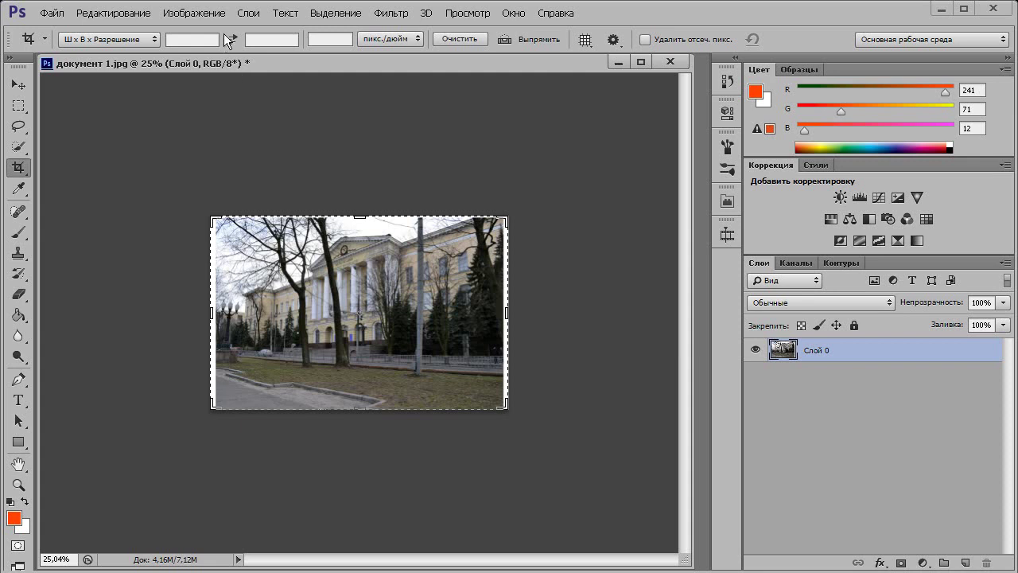
- Add 100 px of relative height with the centre anchor, giving 1497 × 1071 px
click(194, 12)
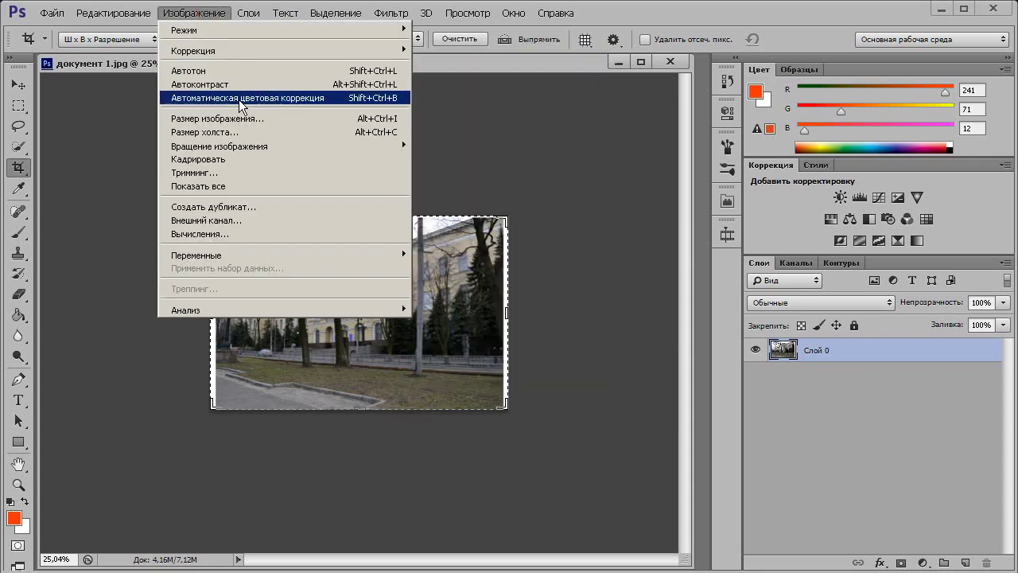
click(245, 132)
click(476, 156)
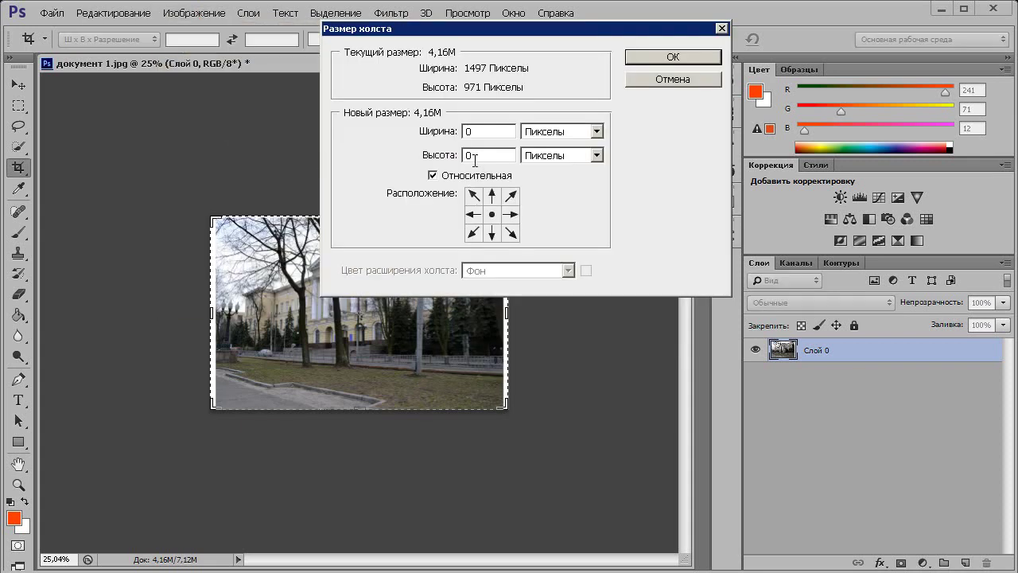
double_click(477, 155)
text(100)
click(488, 228)
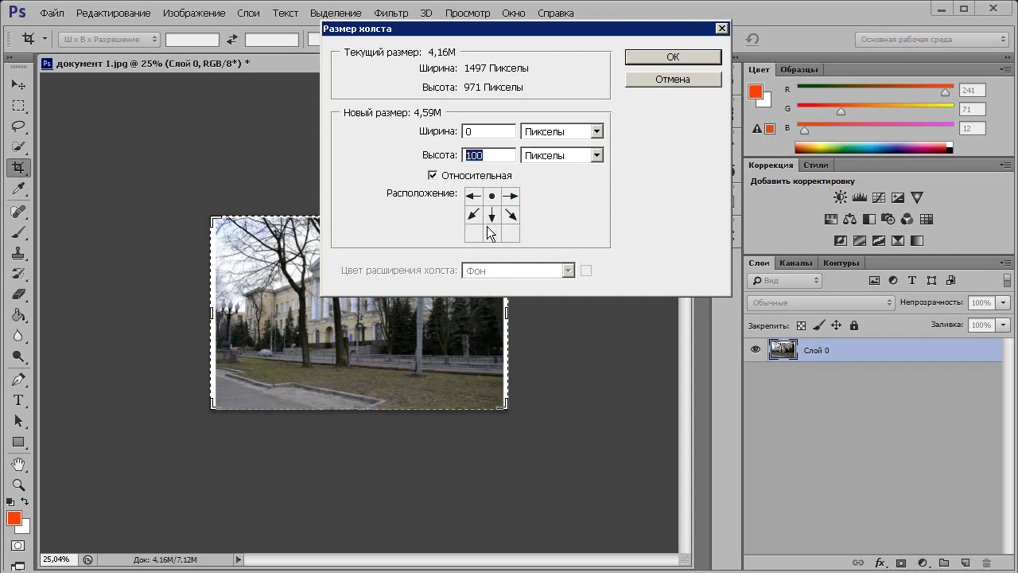
click(491, 214)
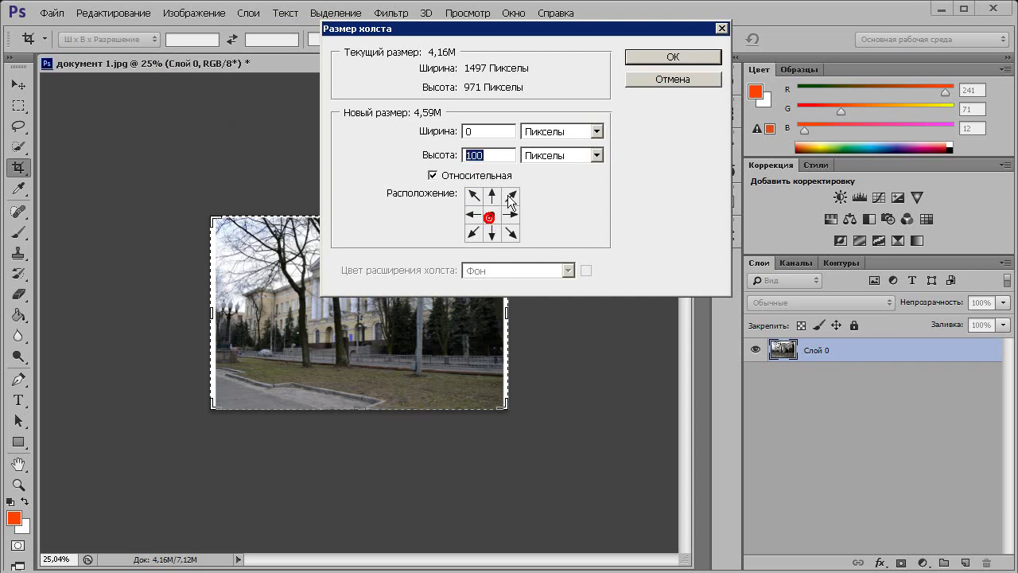
click(673, 57)
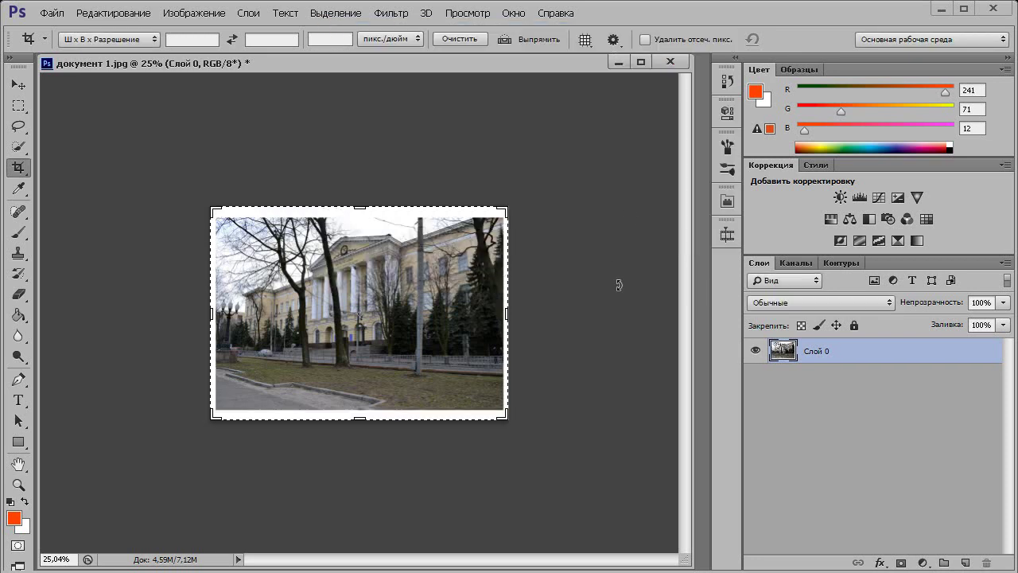
- Switch to the Move tool, zoom in, and bring Canvas Size up again
click(18, 84)
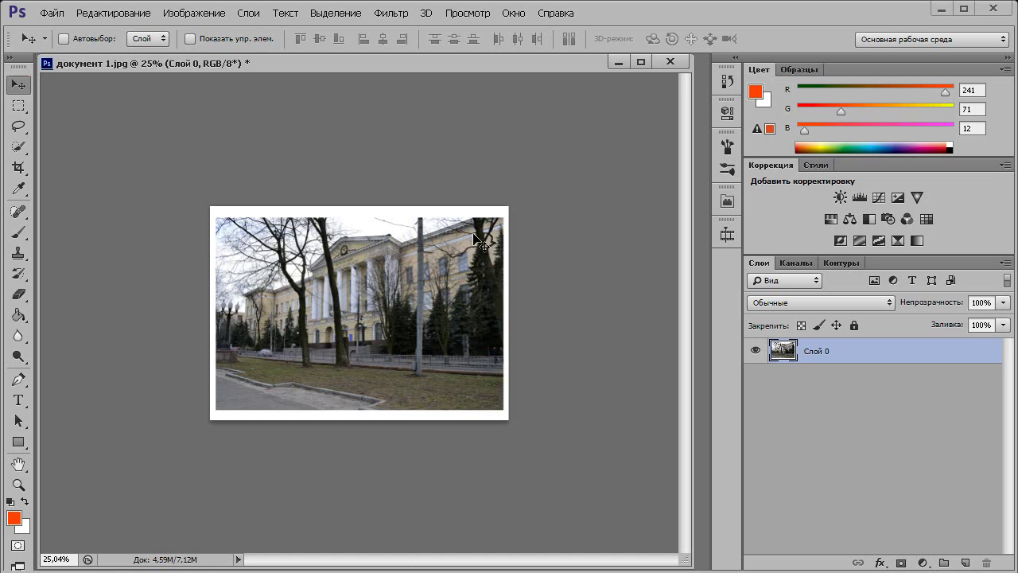
scroll(478, 243, up, 5)
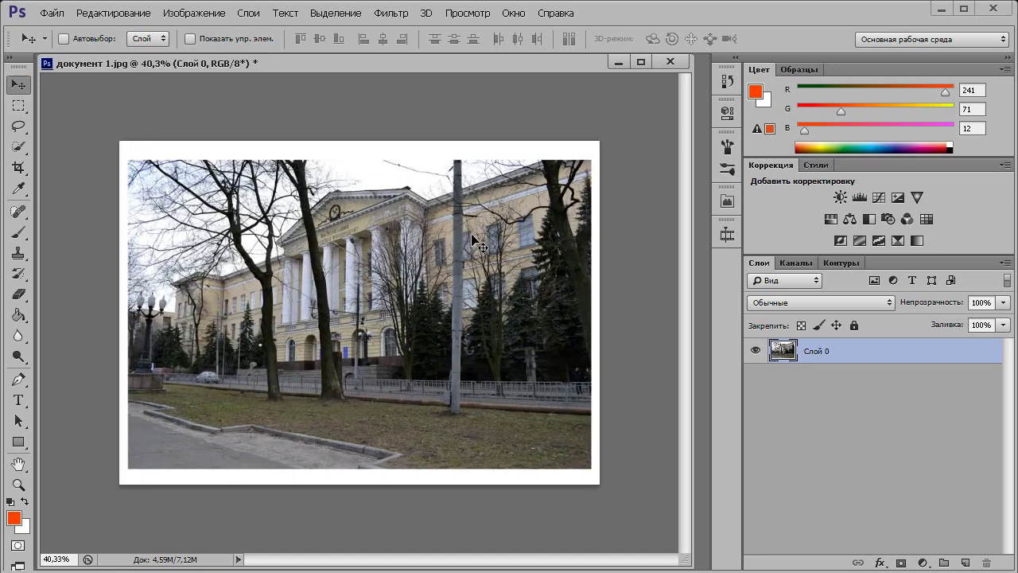
click(183, 12)
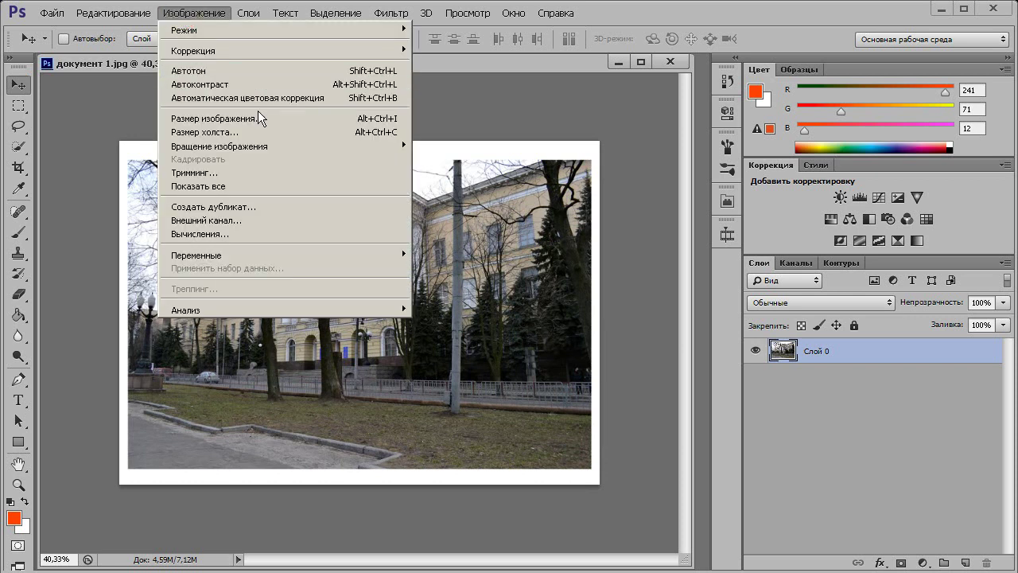
click(269, 132)
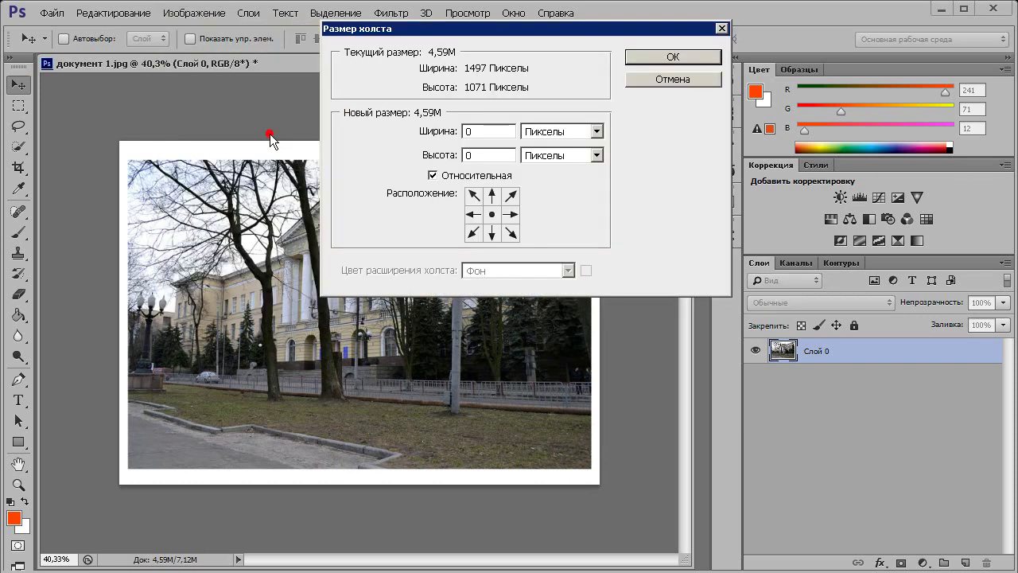